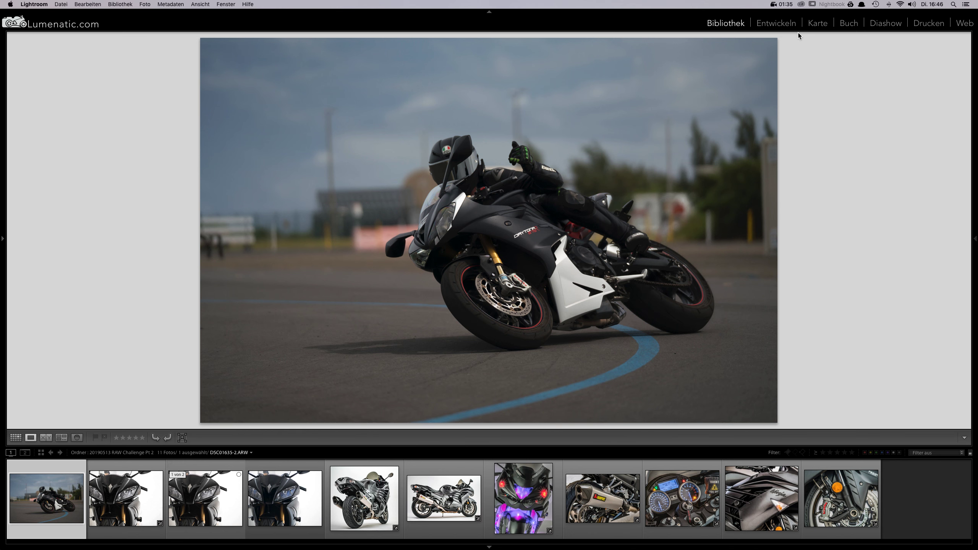
Switch Lightroom to the Develop module with DSC01635-2.ARW open for editing.
left_click(777, 23)
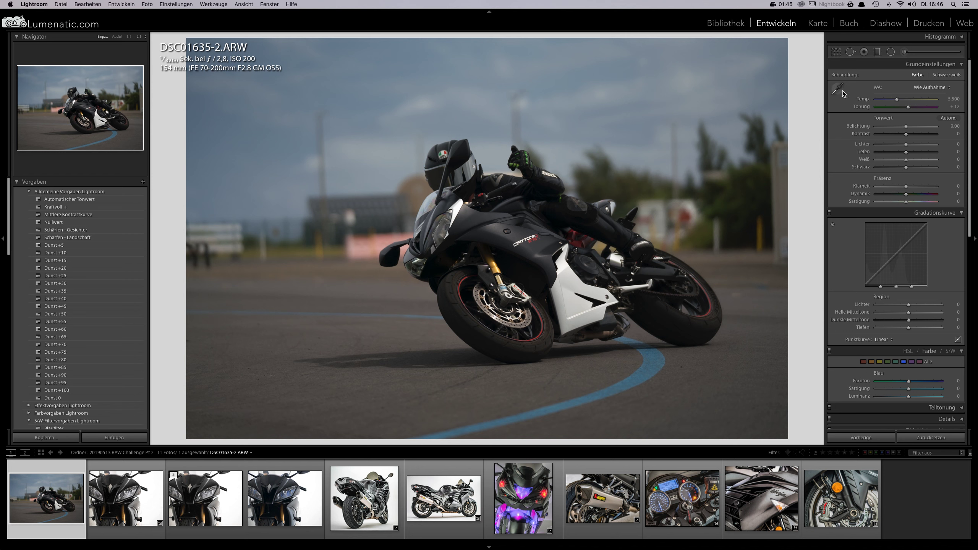
Level the photo along a vertical reference line, shift it left and apply the crop.
left_click(838, 52)
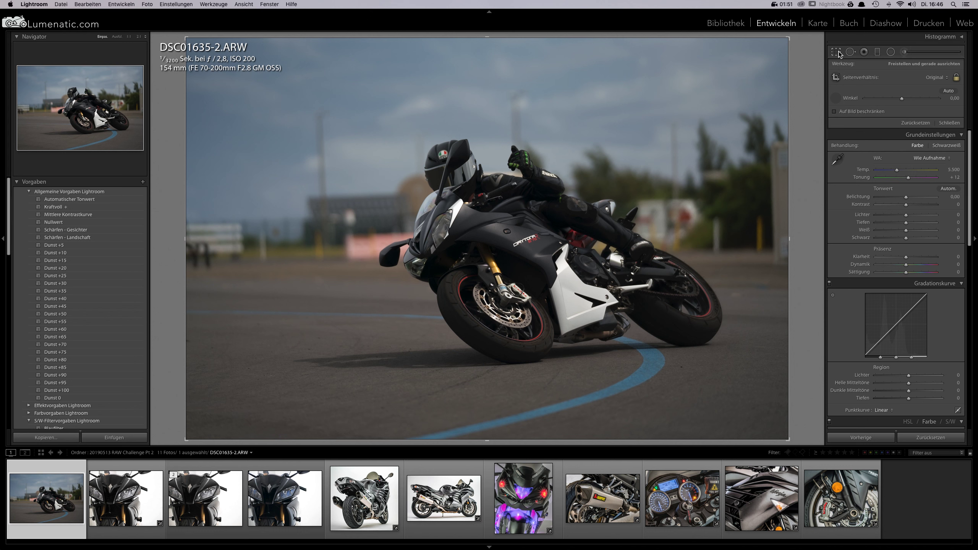
left_click(835, 98)
left_click_drag(328, 256, 318, 31)
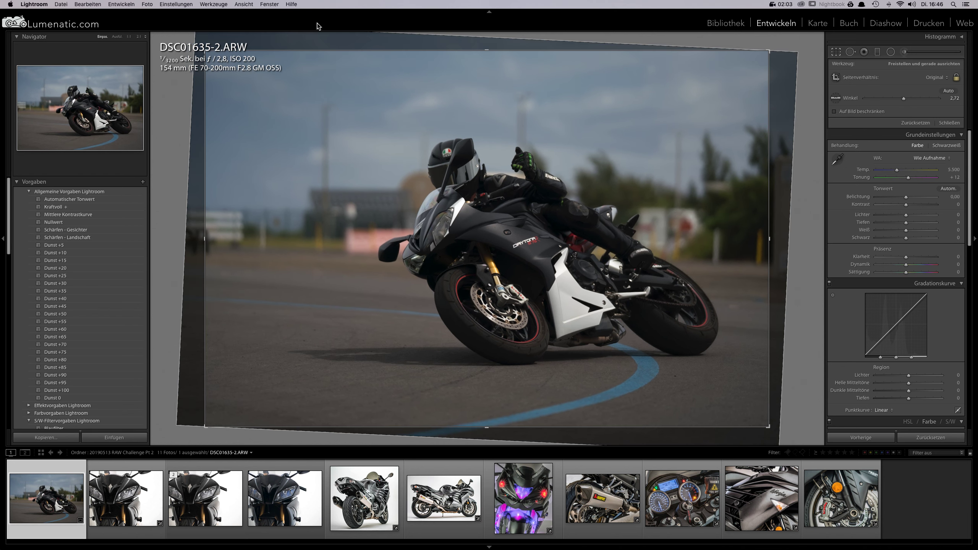
left_click_drag(594, 144, 563, 147)
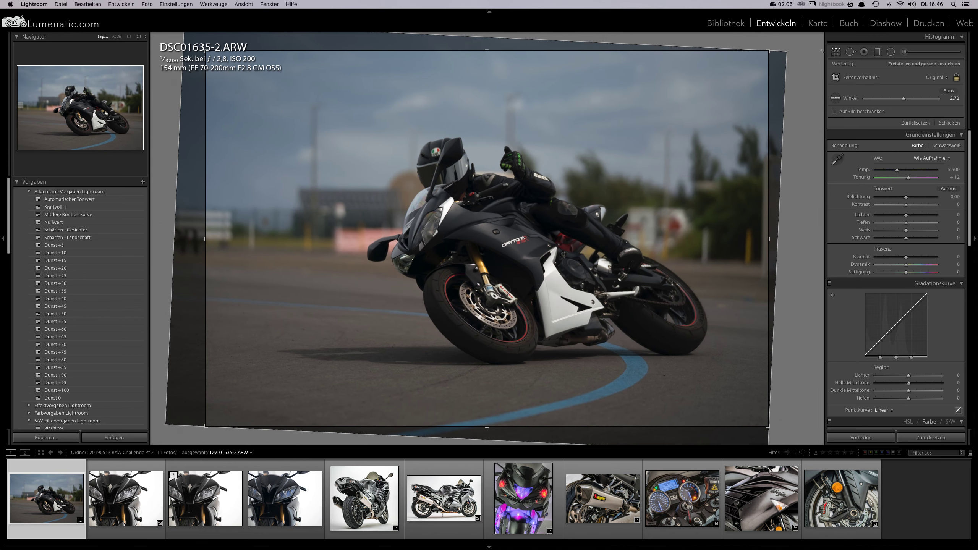
left_click(836, 52)
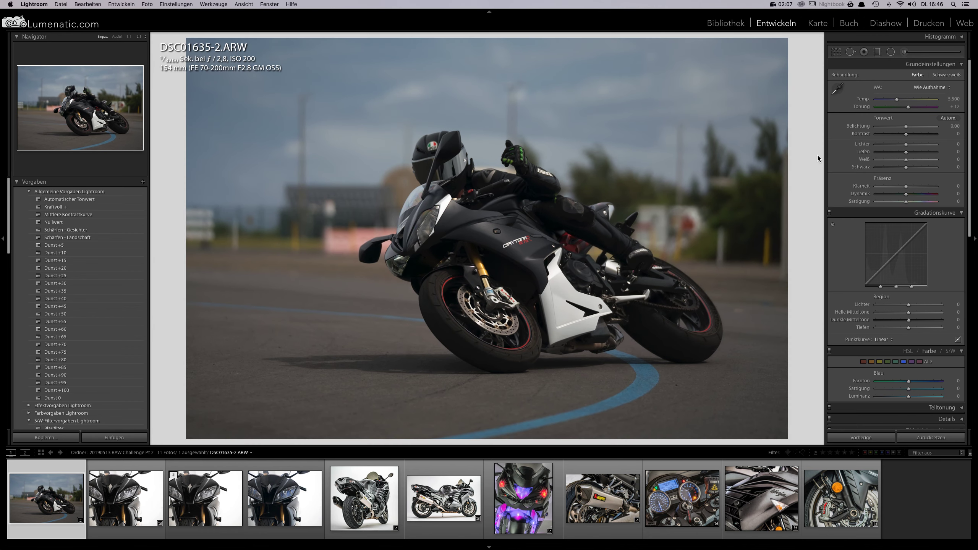
Refine the rotation to 0.73°, then enlarge and reposition the crop around the bike.
left_click(837, 52)
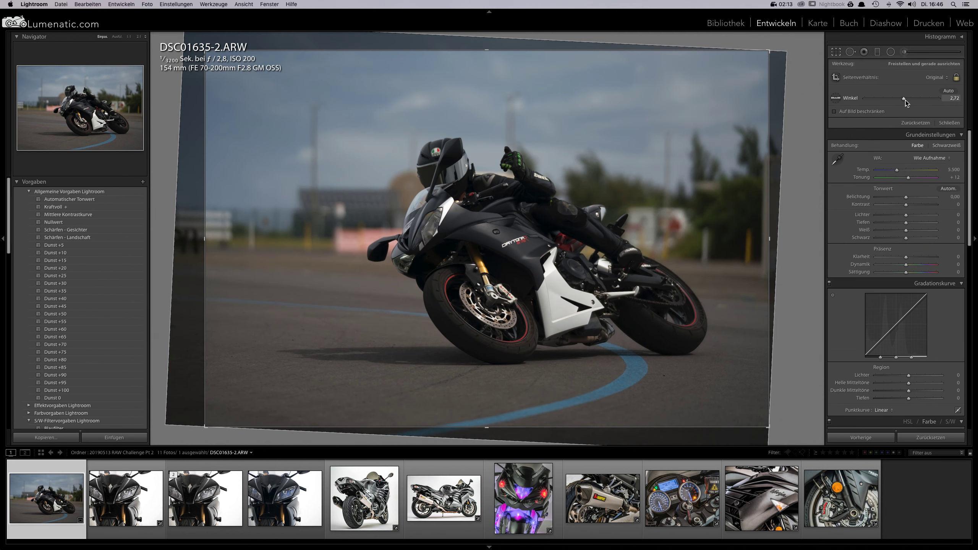
left_click_drag(904, 99, 903, 99)
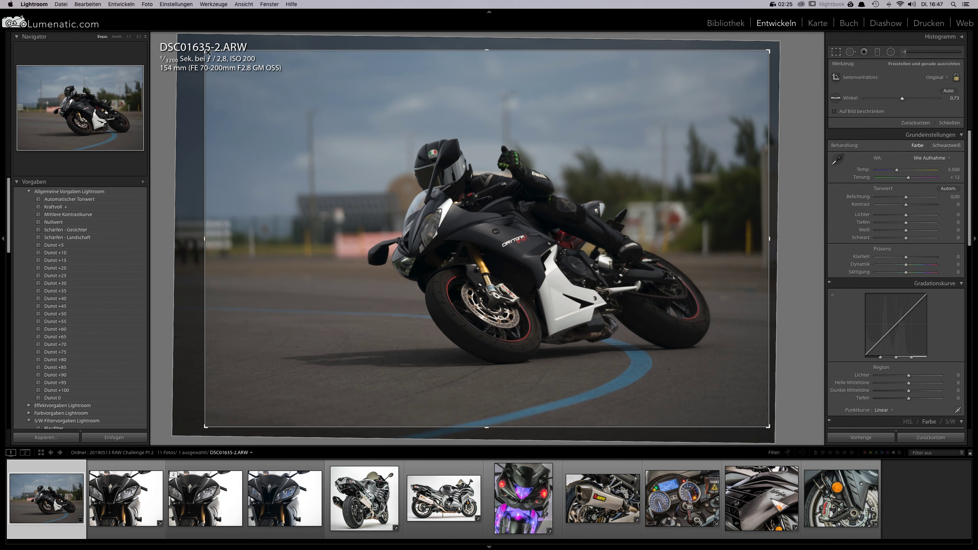
left_click_drag(207, 52, 192, 42)
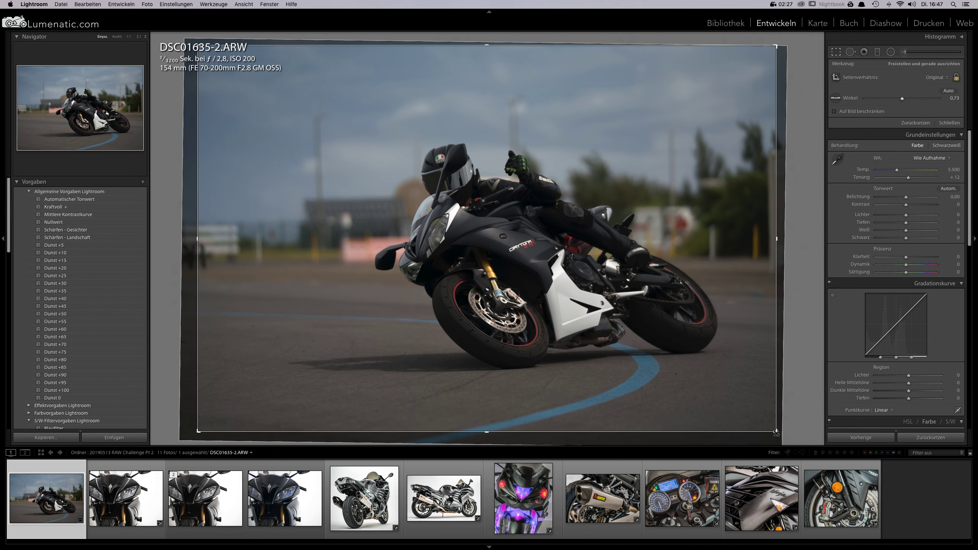
left_click_drag(700, 429, 605, 426)
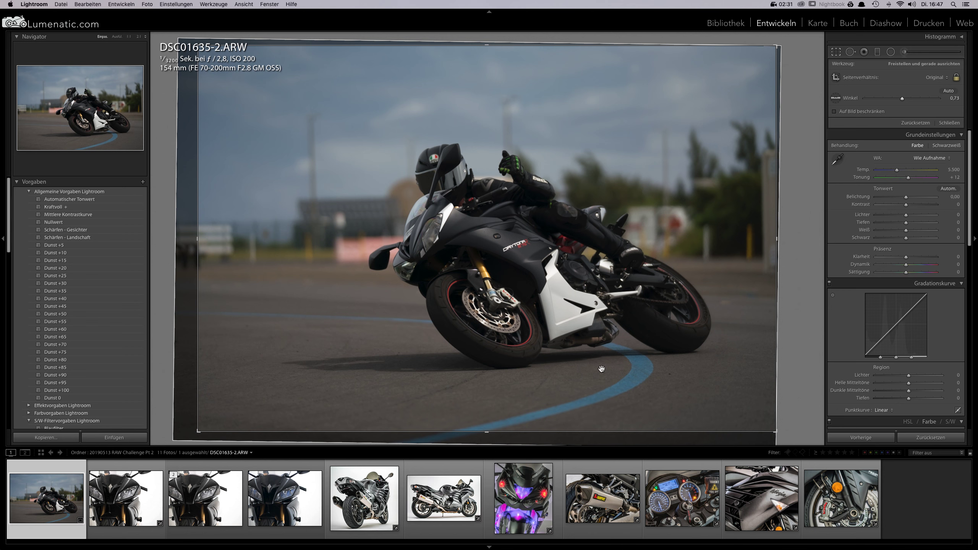
left_click(837, 52)
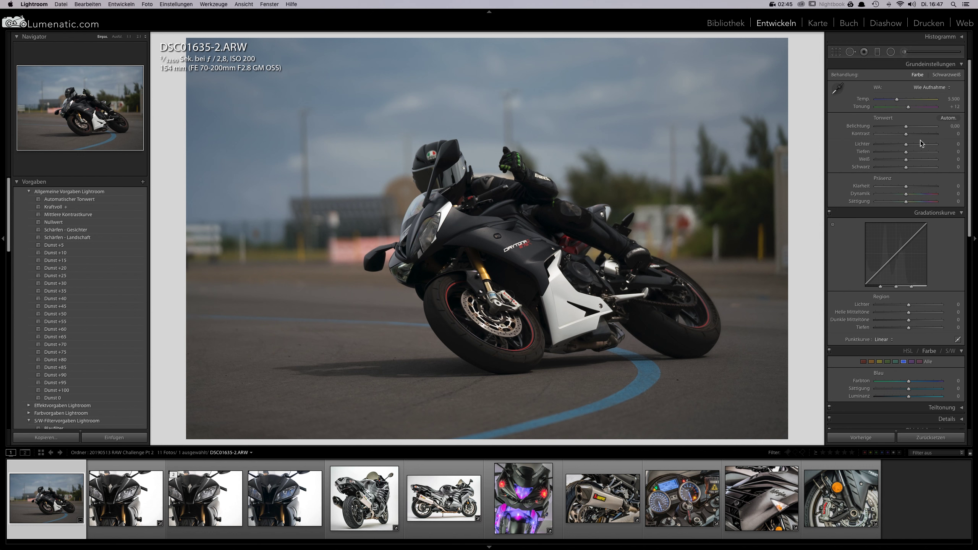
Raise Shadows to +31 and Clarity to +53 in the Basic panel.
left_click(906, 153)
left_click_drag(906, 152, 917, 153)
left_click_drag(907, 188, 924, 189)
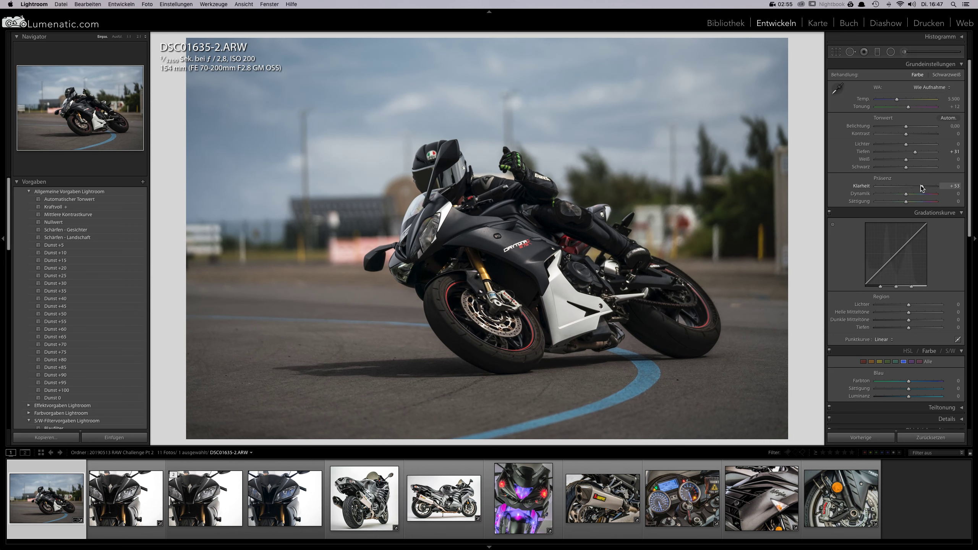
Set Highlights to +13 after resetting it to zero twice.
left_click_drag(907, 147, 895, 148)
double_click(864, 145)
left_click_drag(906, 145, 928, 145)
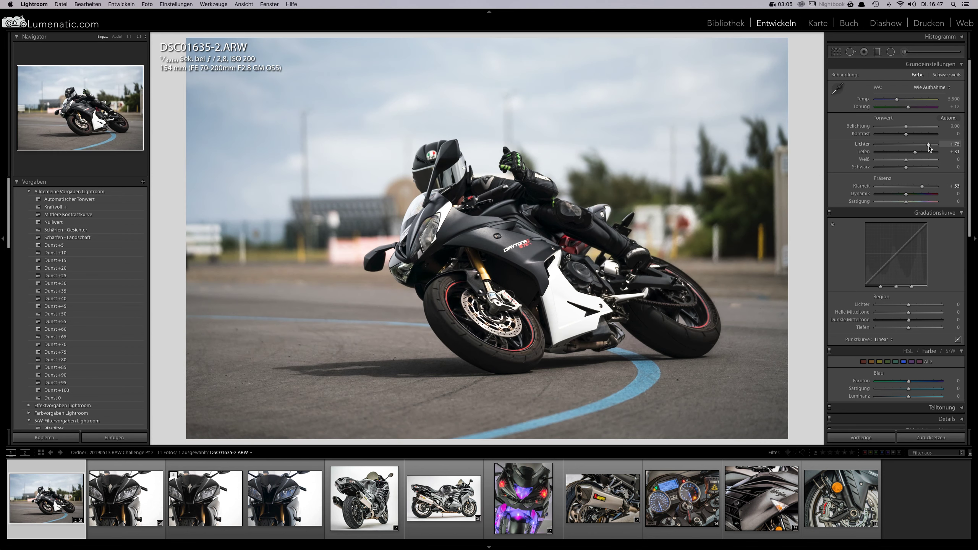
double_click(864, 145)
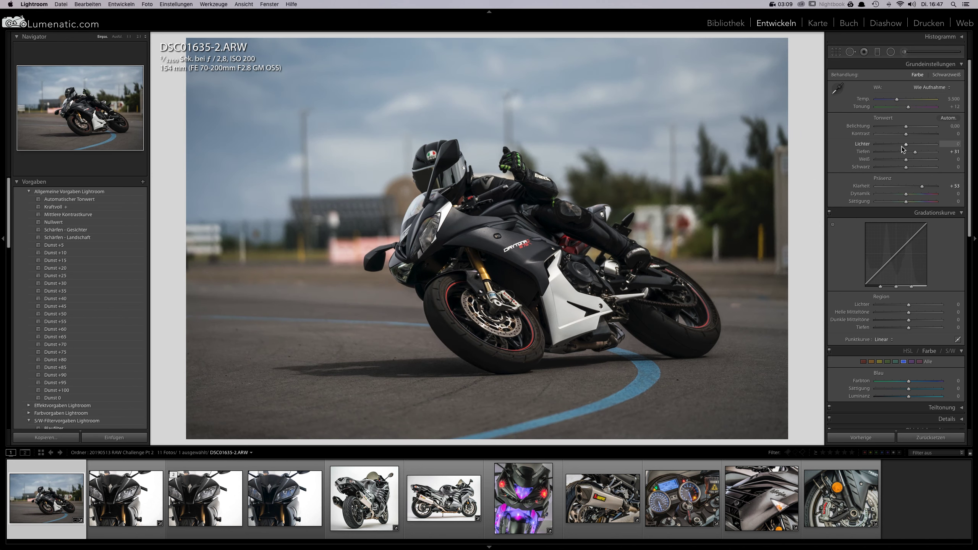
left_click_drag(908, 146, 912, 146)
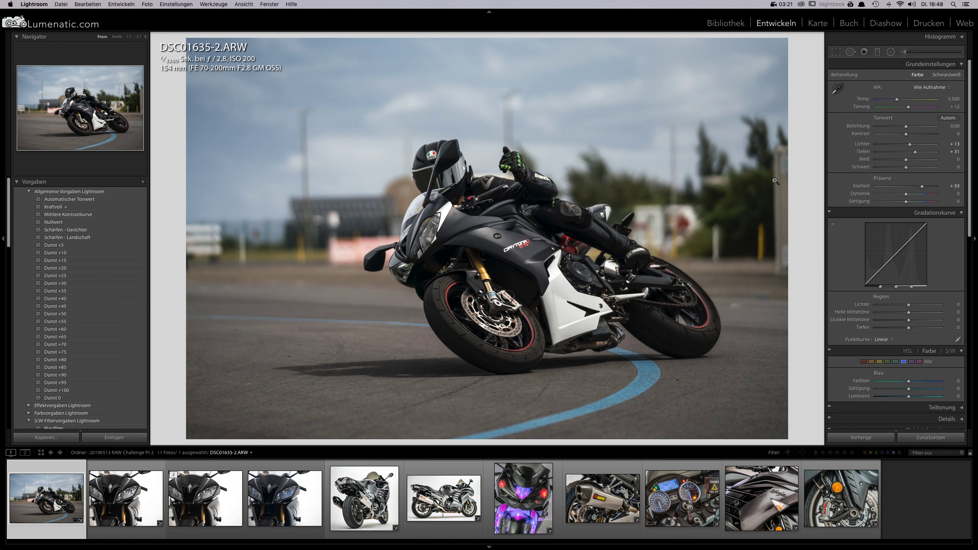
Set HSL blue saturation to +40 and luminance to −73, and raise Shadows to +59.
left_click(904, 363)
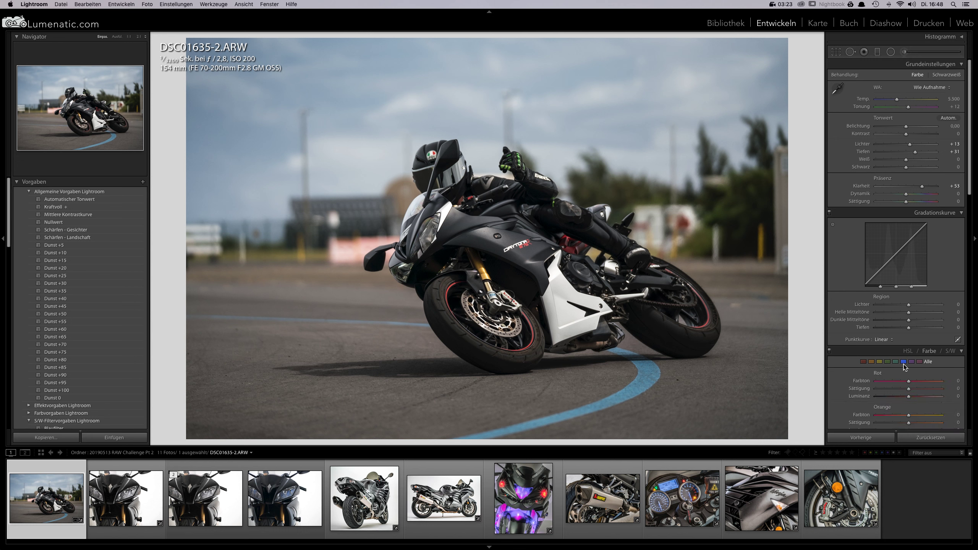
left_click(904, 363)
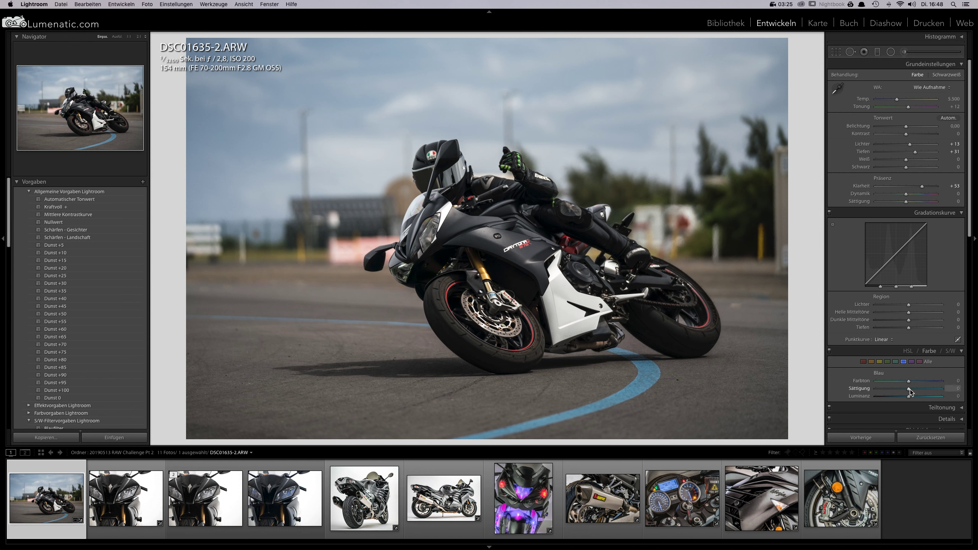
left_click_drag(909, 390, 884, 399)
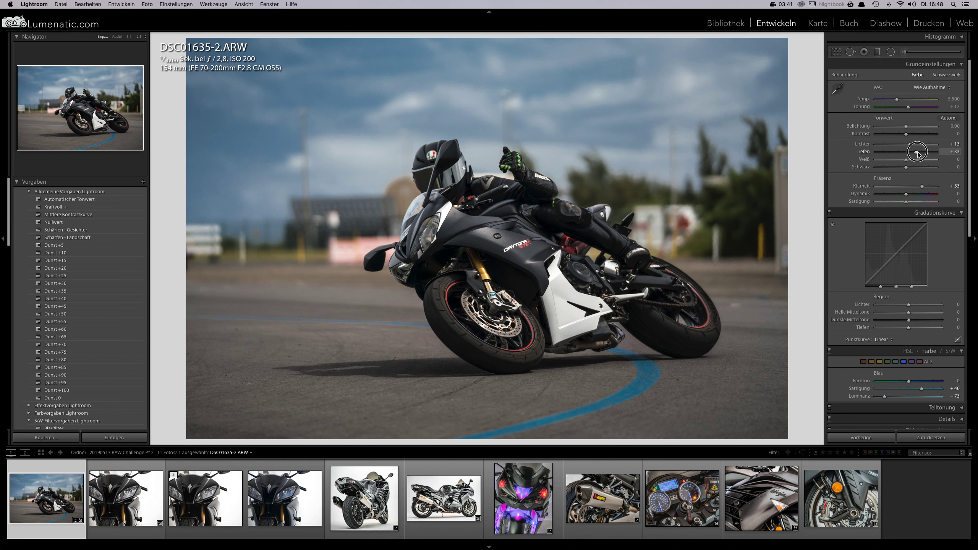
left_click_drag(917, 153, 925, 153)
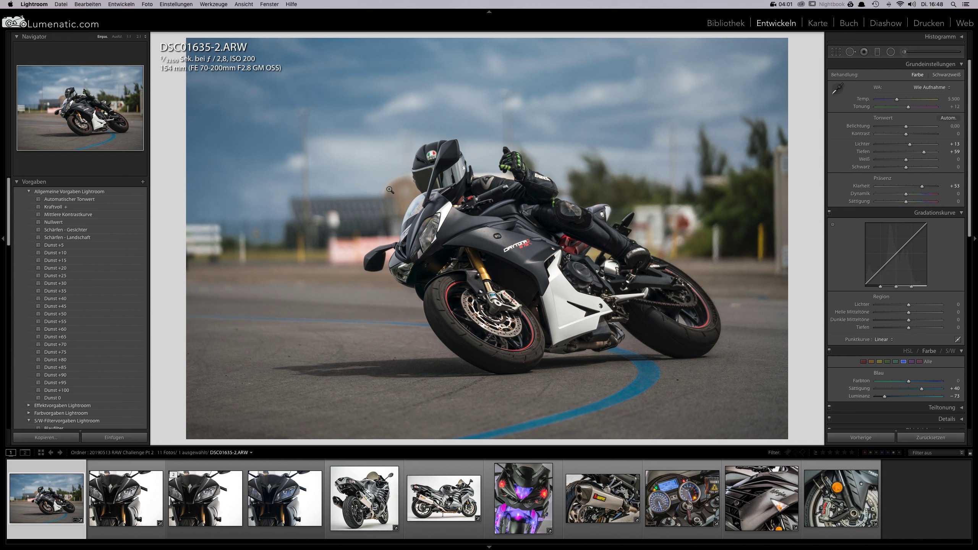
Paint a saturation-boosting Adjustment Brush stroke over the bike and front brake disc.
left_click(905, 52)
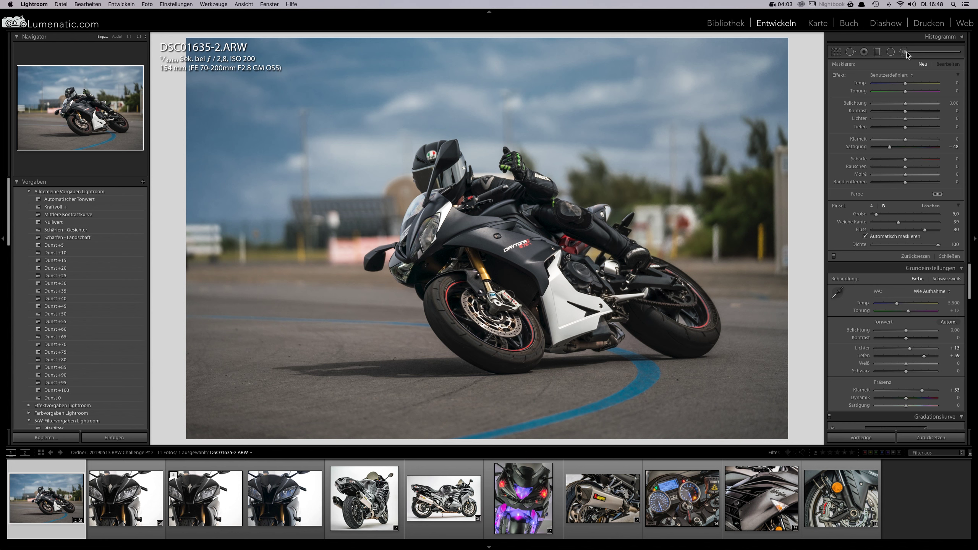
double_click(855, 148)
left_click_drag(906, 149, 919, 147)
scroll(655, 271, "up", 1)
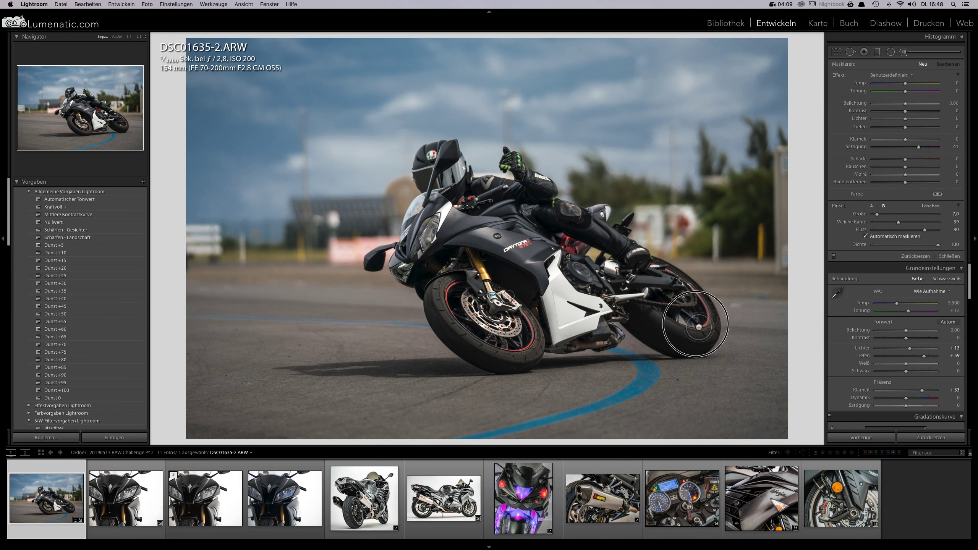
left_click(603, 255)
scroll(568, 242, "down", 4)
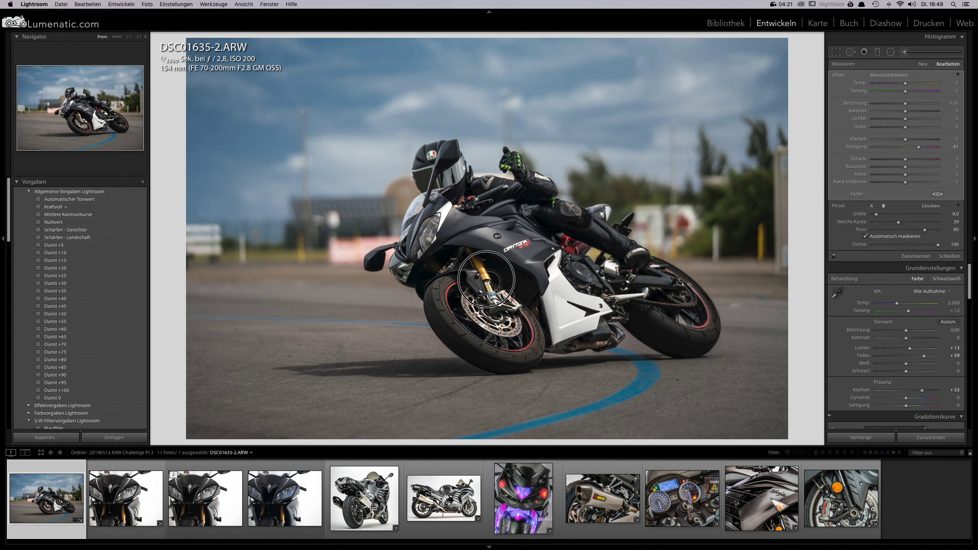
mouse_move(459, 288)
left_mouse_down()
mouse_move(462, 330)
mouse_move(510, 347)
mouse_move(523, 344)
mouse_move(528, 318)
mouse_move(528, 342)
mouse_move(519, 348)
mouse_move(535, 332)
mouse_move(510, 351)
mouse_move(461, 321)
mouse_move(446, 304)
mouse_move(459, 280)
mouse_move(445, 302)
mouse_move(471, 334)
mouse_move(494, 302)
left_mouse_up()
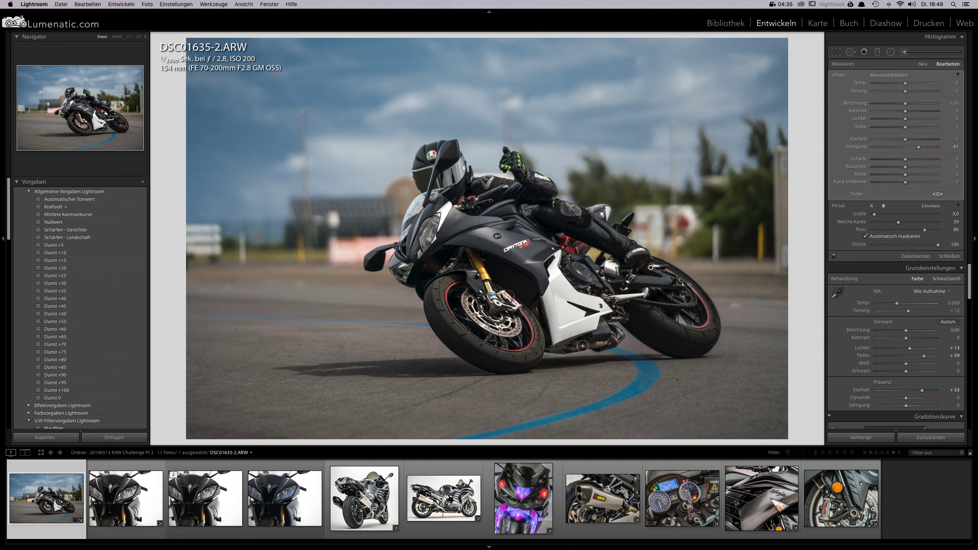
Restore the deleted brush adjustment and set its saturation to 27.
key("Escape")
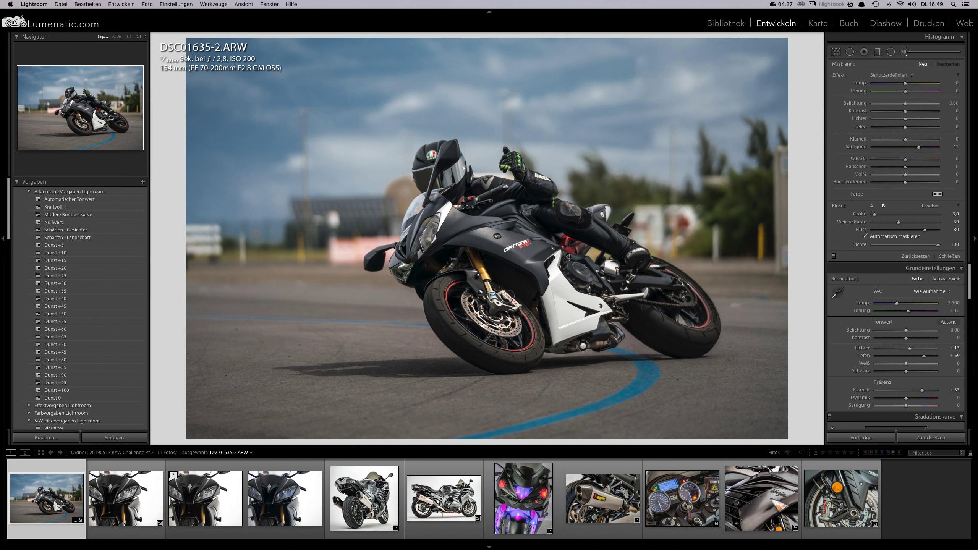
key("super+z")
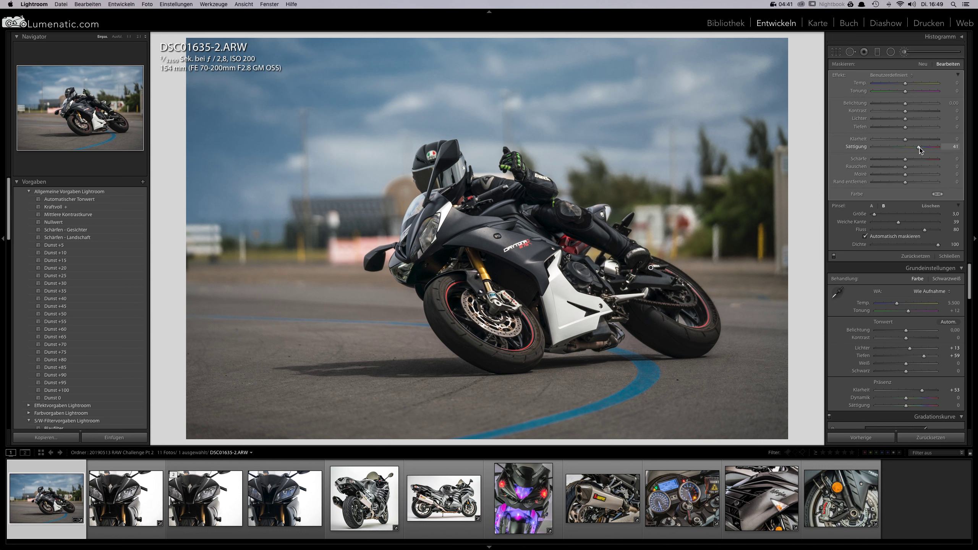
left_click_drag(920, 148, 856, 152)
left_click_drag(857, 155, 916, 150)
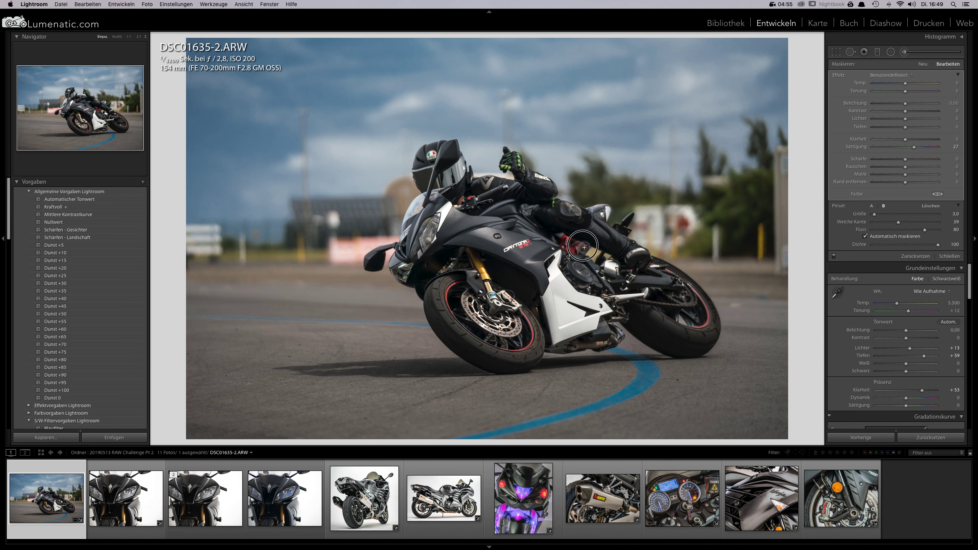
Show the red mask overlay and erase the effect from helmet, fairing logo and swingarm.
left_click(565, 235)
key("o")
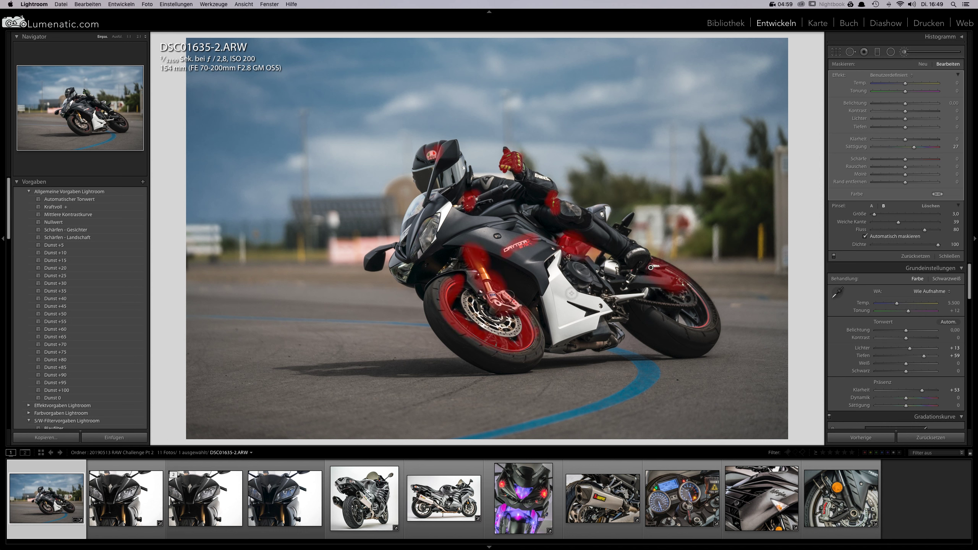
key("alt")
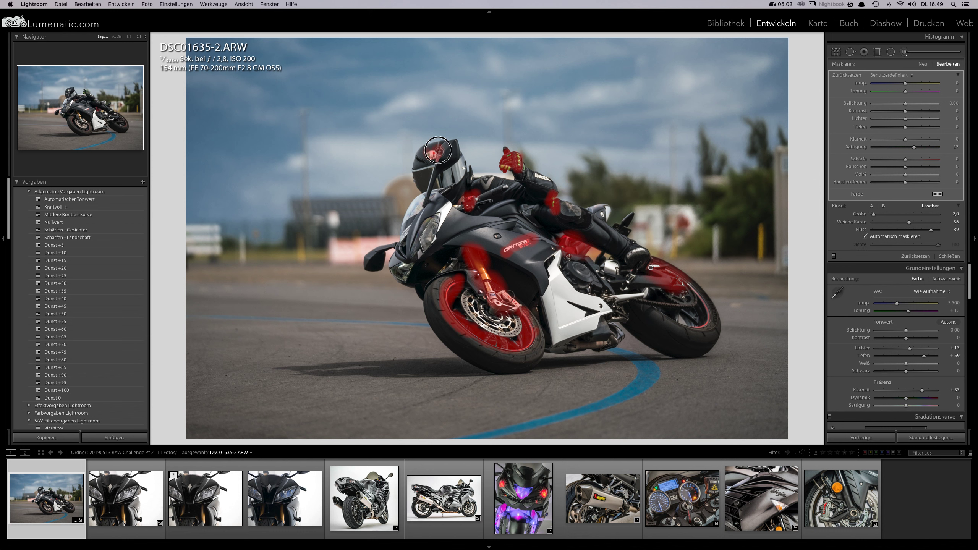
mouse_move(438, 147)
left_mouse_down()
mouse_move(428, 161)
mouse_move(422, 150)
left_mouse_up()
mouse_move(534, 241)
left_mouse_down()
mouse_move(531, 231)
mouse_move(508, 240)
mouse_move(505, 256)
mouse_move(535, 264)
mouse_move(567, 228)
mouse_move(587, 239)
mouse_move(562, 223)
mouse_move(570, 232)
left_mouse_up()
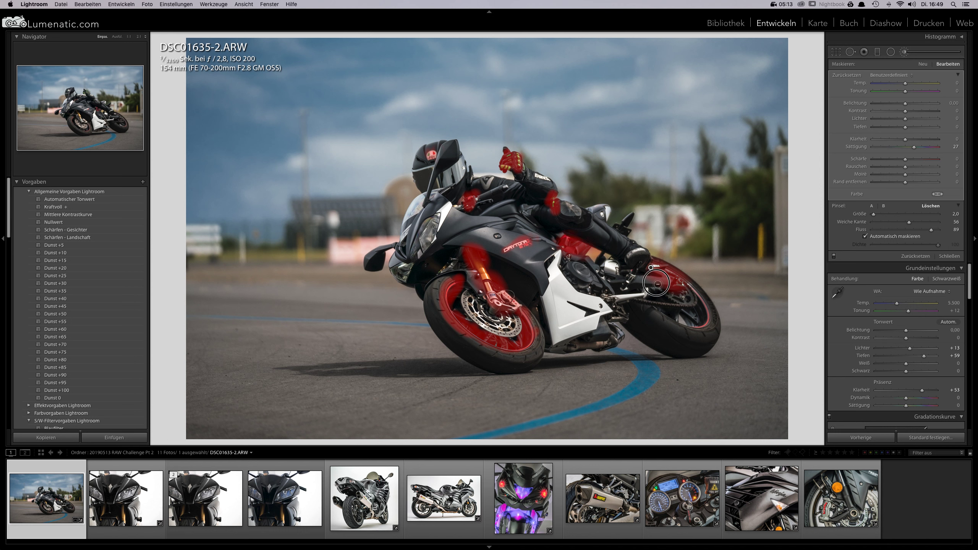
mouse_move(682, 291)
left_mouse_down()
mouse_move(654, 274)
mouse_move(683, 290)
mouse_move(642, 282)
mouse_move(685, 286)
mouse_move(637, 264)
mouse_move(664, 284)
mouse_move(637, 280)
mouse_move(668, 283)
mouse_move(708, 306)
mouse_move(708, 325)
mouse_move(690, 328)
mouse_move(709, 330)
mouse_move(707, 306)
mouse_move(651, 267)
left_mouse_up()
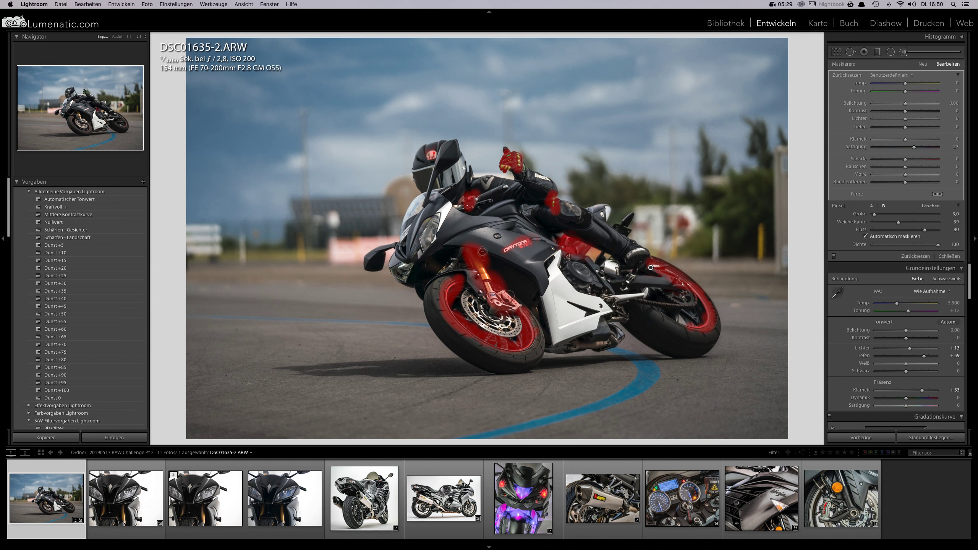
Erase the brush mask from the front fork and hide the overlay.
key("alt")
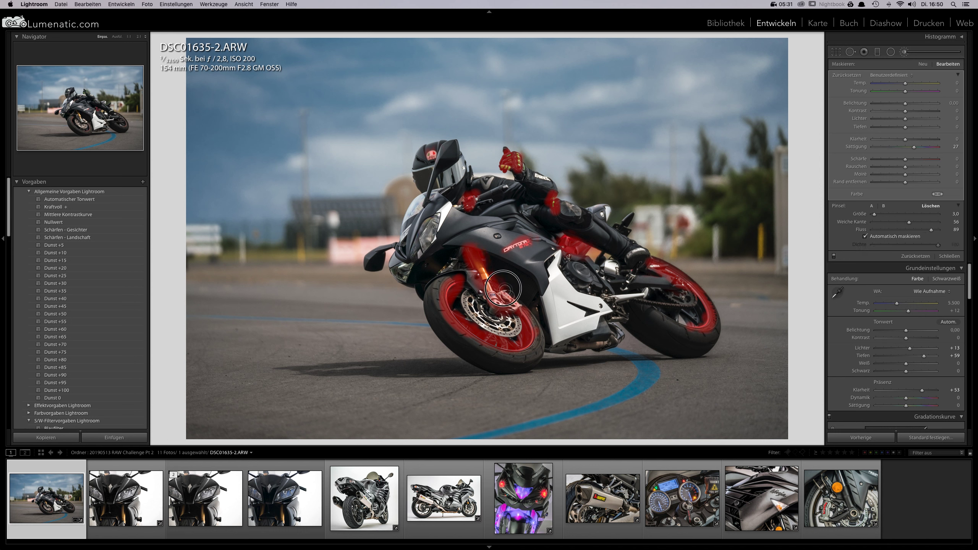
scroll(490, 249, "up", 2)
mouse_move(490, 248)
left_mouse_down()
mouse_move(467, 243)
mouse_move(471, 268)
mouse_move(459, 245)
mouse_move(487, 246)
mouse_move(520, 277)
left_mouse_up()
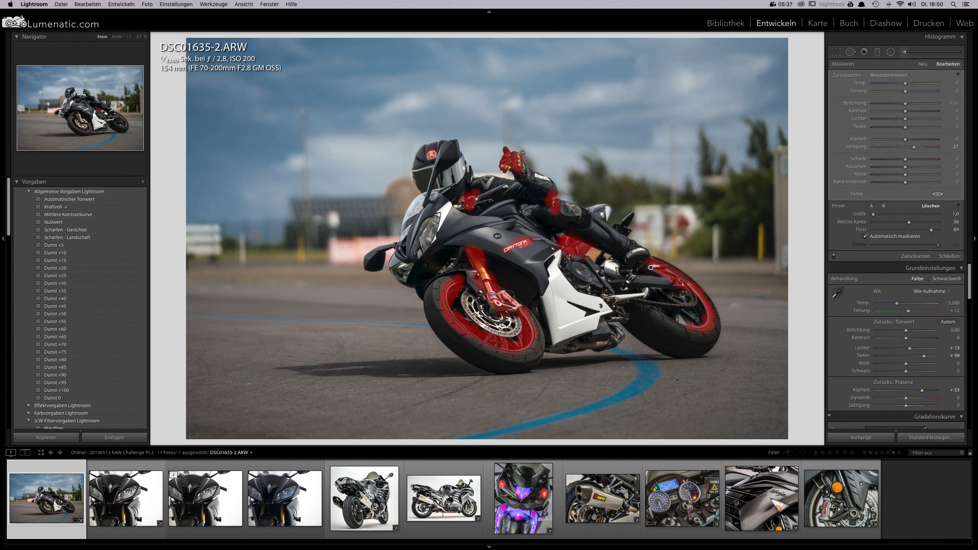
key("slash")
key("o")
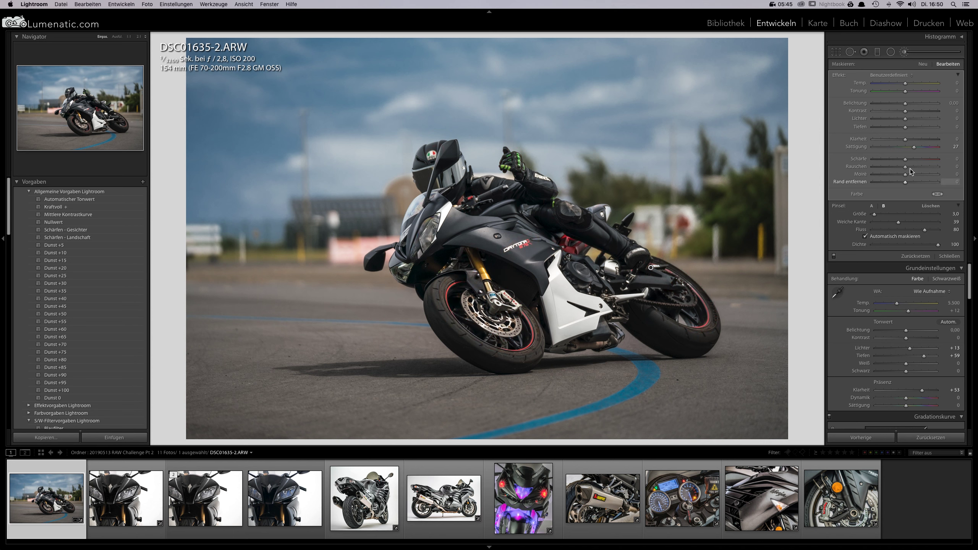
Close the brush and set Shadows to +63 with slightly lower Clarity.
left_click(905, 52)
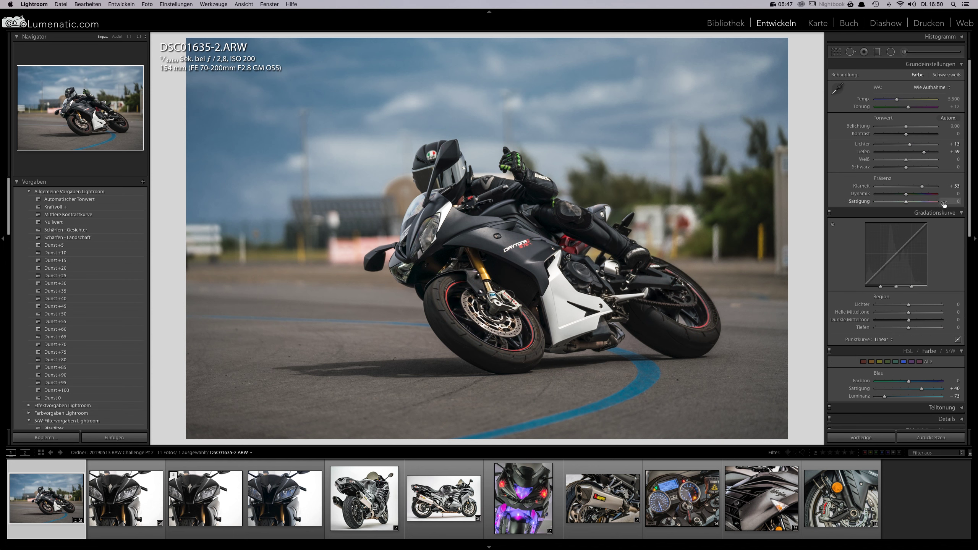
left_click_drag(924, 152, 925, 153)
left_click_drag(922, 187, 924, 188)
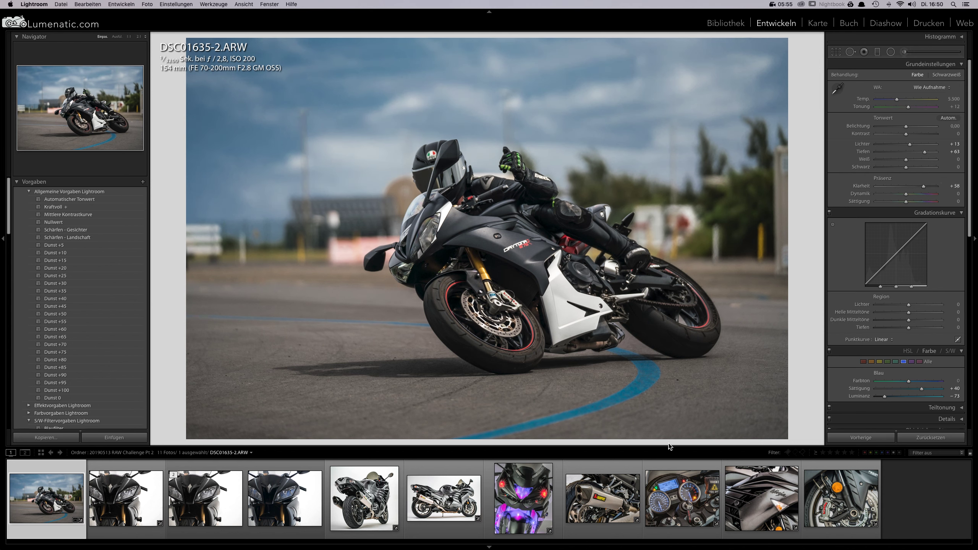
Send the photo from its thumbnail menu to edit in Adobe Photoshop CS6.
right_click(55, 504)
mouse_move(94, 382)
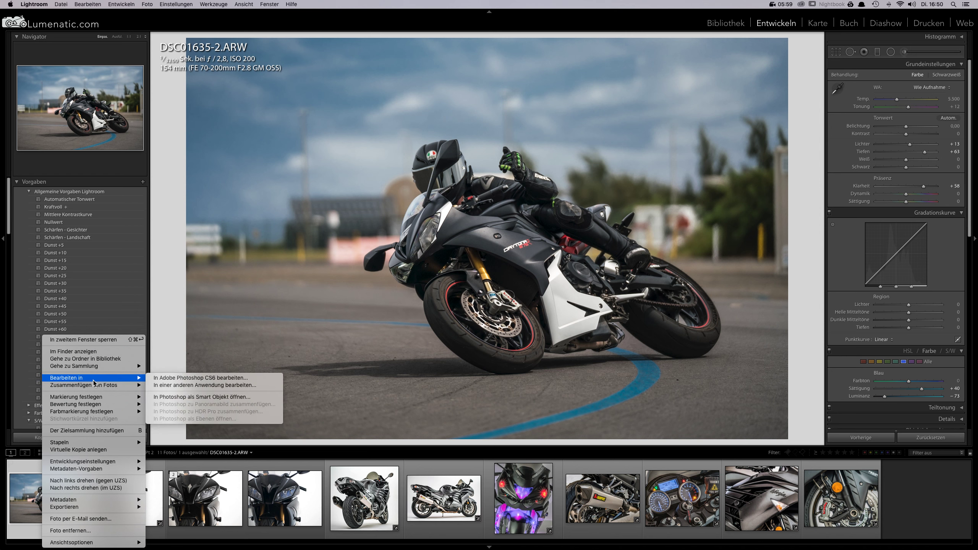
left_click(181, 379)
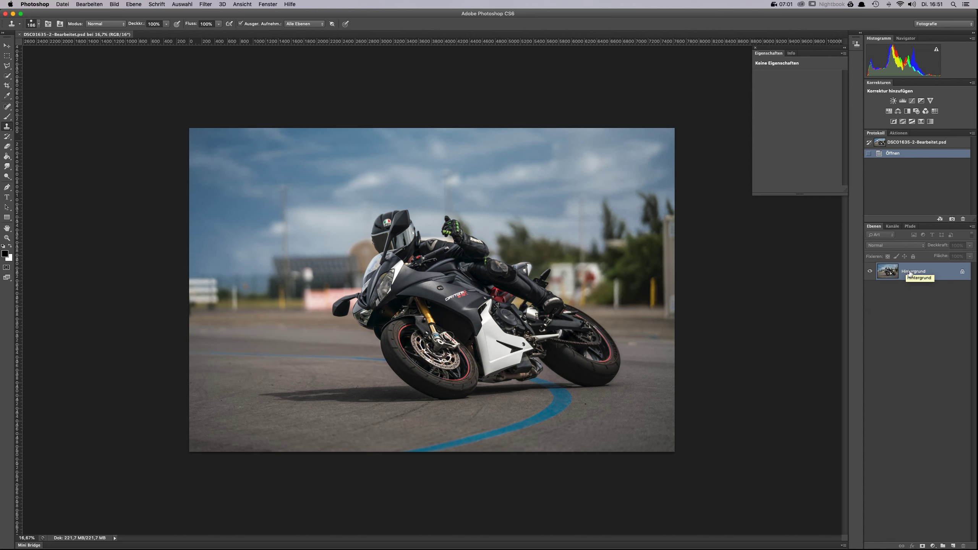
Add a new empty layer named Touchup.
left_click(953, 546)
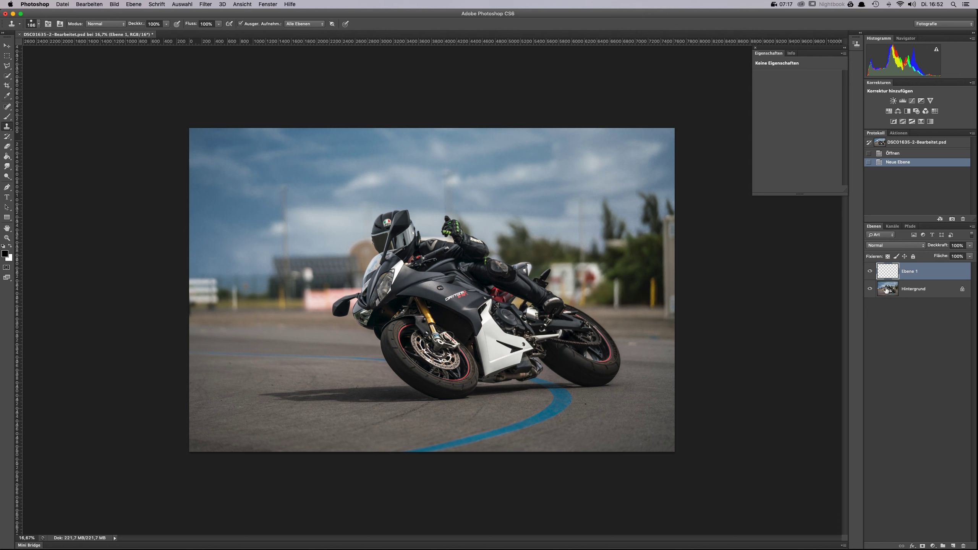
double_click(912, 272)
type("Touchup")
key("Return")
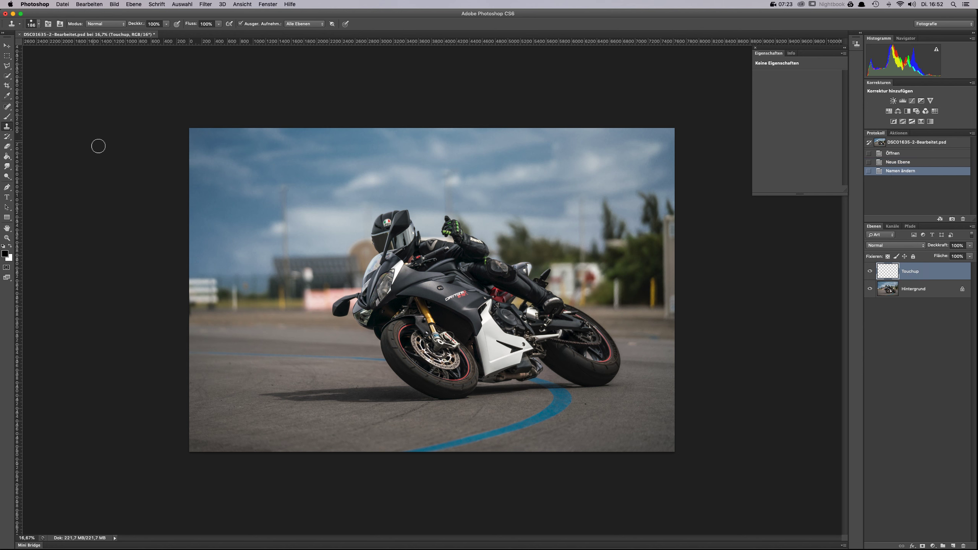
Zoom in and clone sky over the top of the pole with a 279 px Clone Stamp.
key("super+plus")
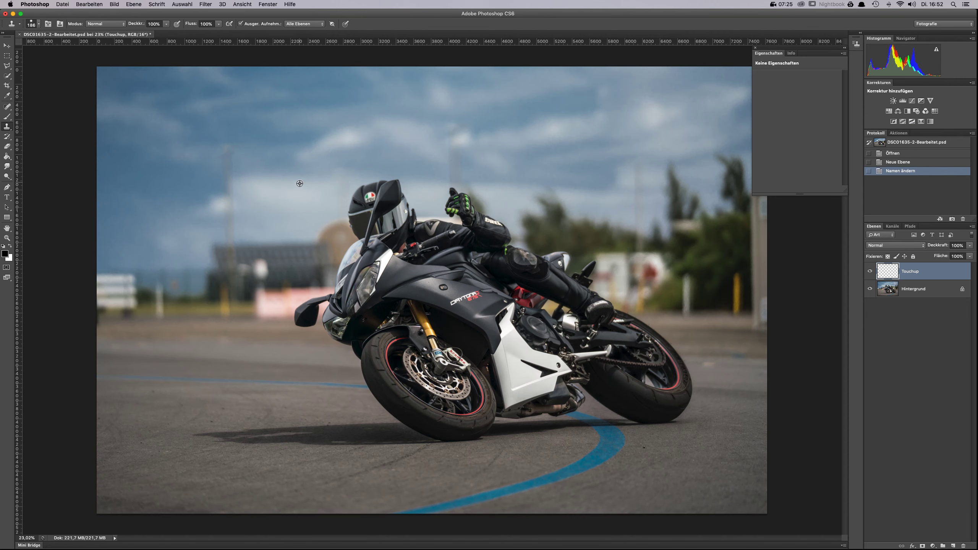
right_click(268, 148)
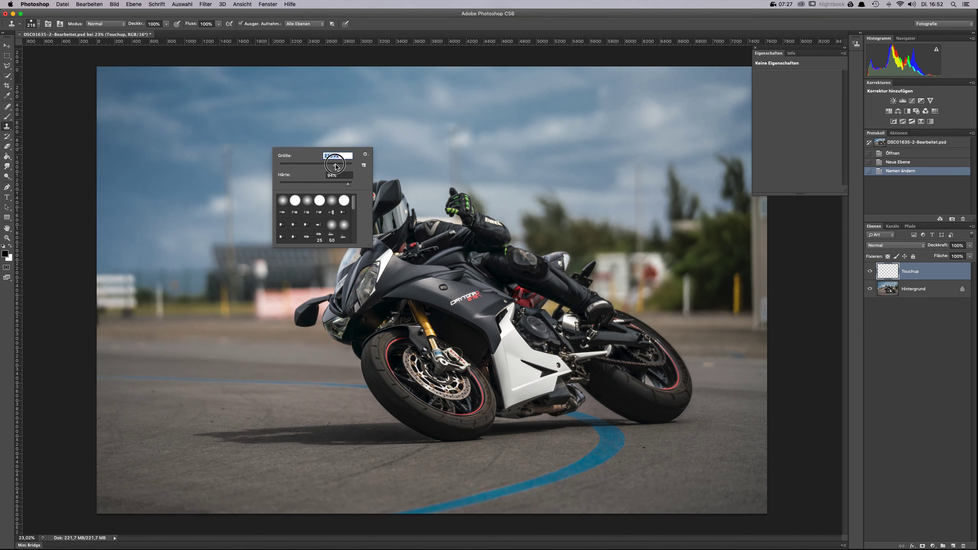
left_click_drag(336, 166, 338, 166)
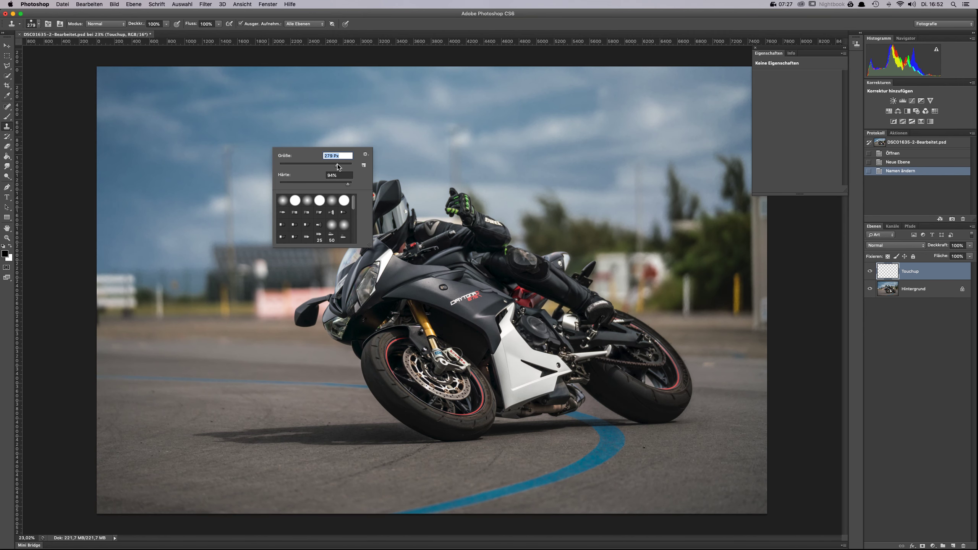
left_click(253, 133, "alt")
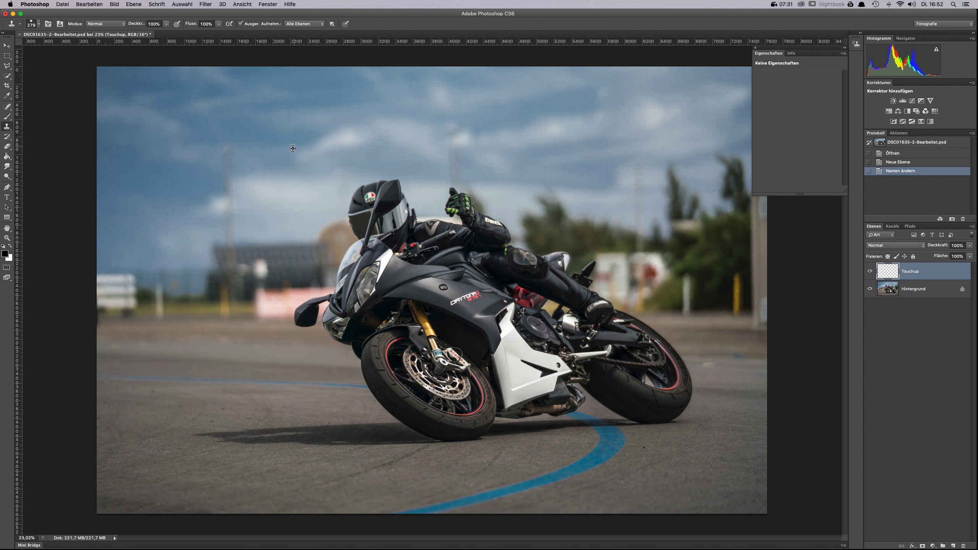
left_click(227, 166)
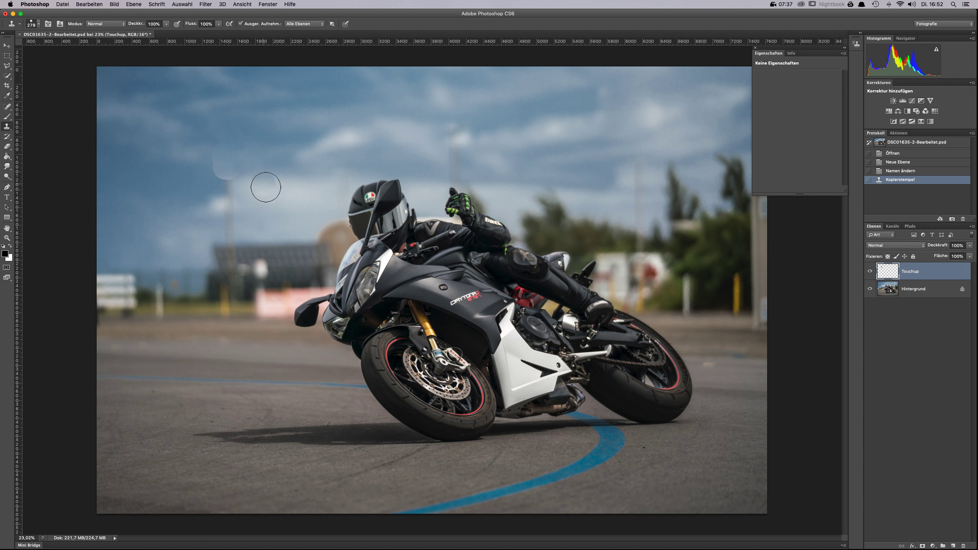
Set the clone brush hardness to 94 and clone more sky over the pole.
right_click(250, 176)
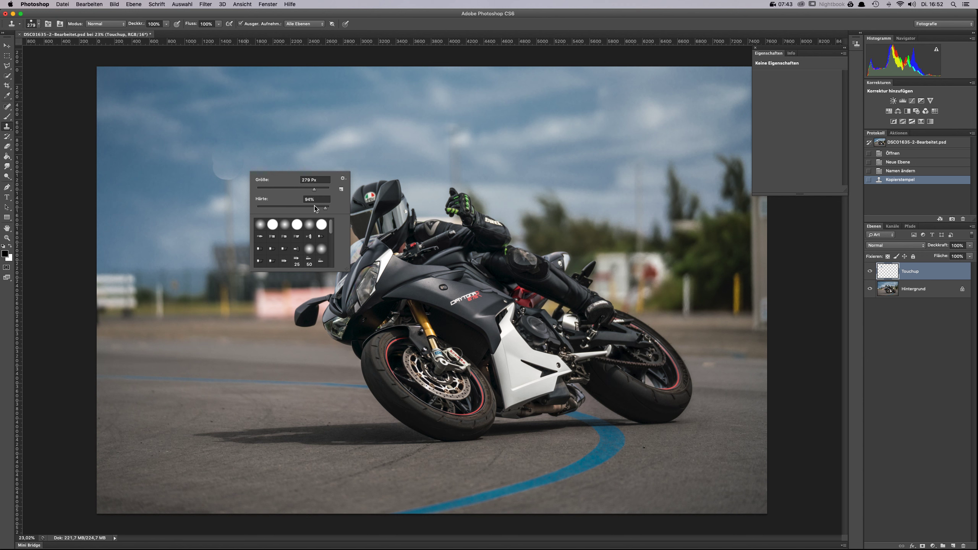
left_click_drag(315, 205, 257, 210)
type("94")
key("Return")
right_click(347, 205)
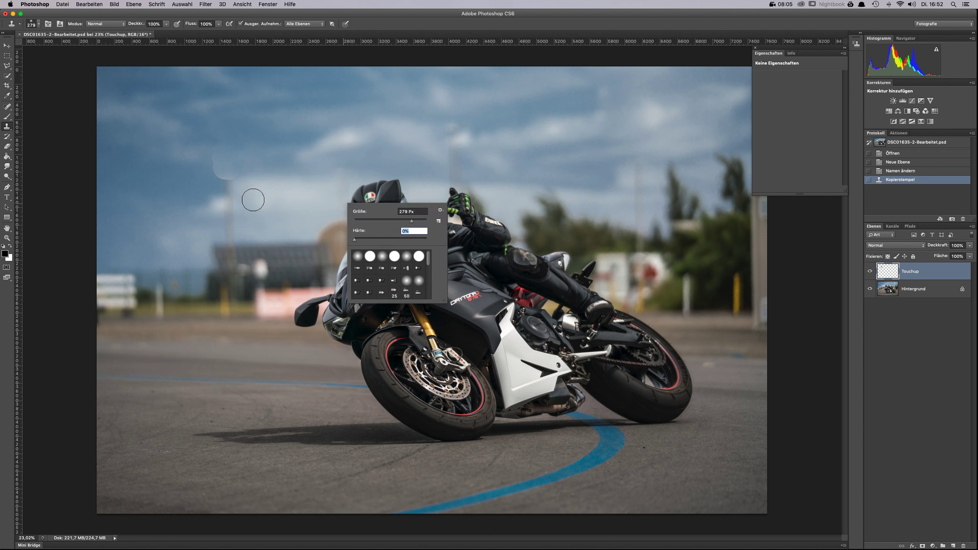
left_click(230, 178)
left_click(230, 178)
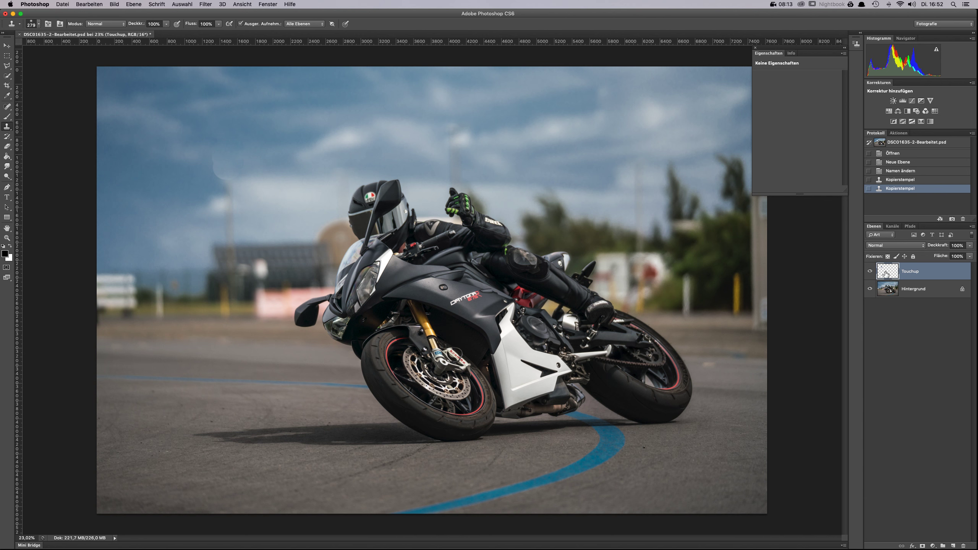
Erase unwanted cloning on the Touchup layer with a 974 px eraser.
key("e")
right_click(276, 174)
left_click_drag(318, 190, 353, 191)
left_click(237, 166)
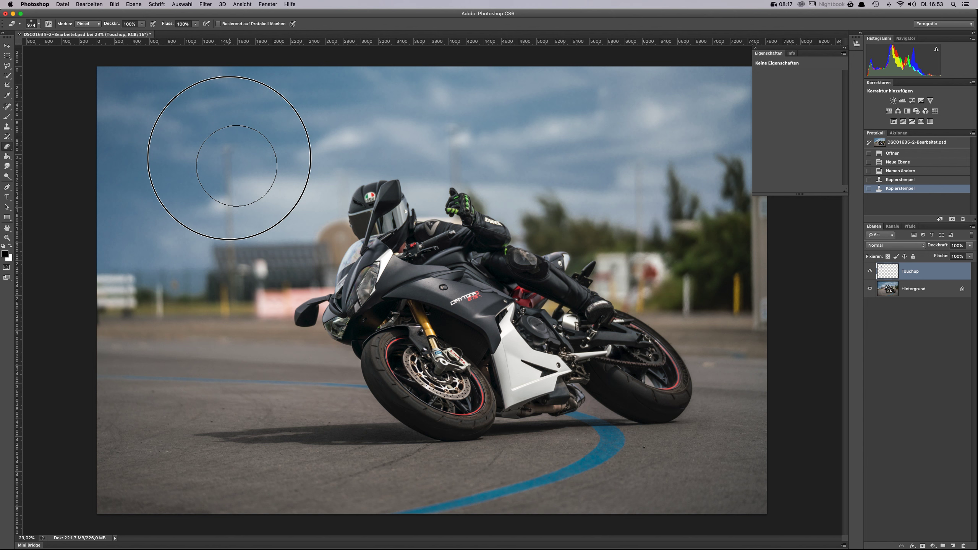
left_click_drag(237, 166, 231, 166)
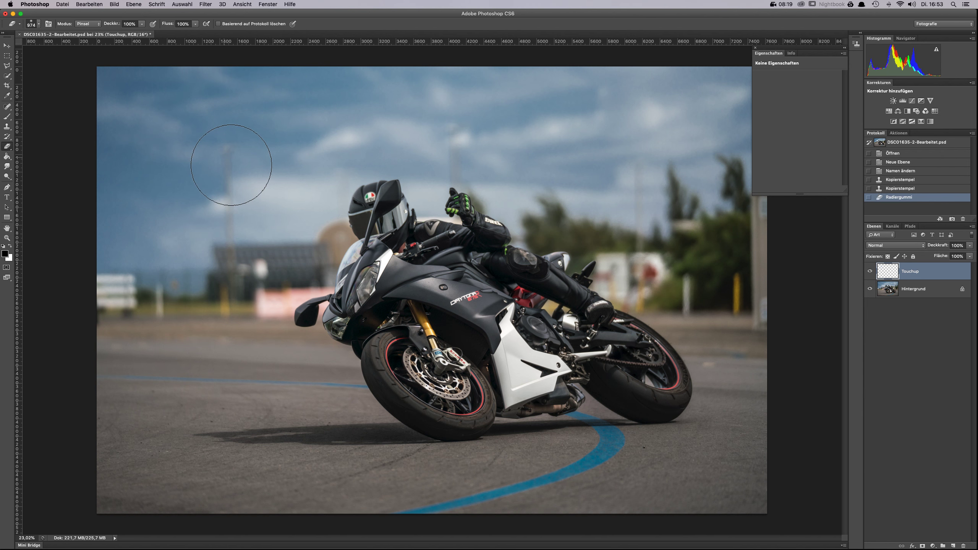
Clone sky over the pole left of the rider and rebuild the building's left edge.
key("s")
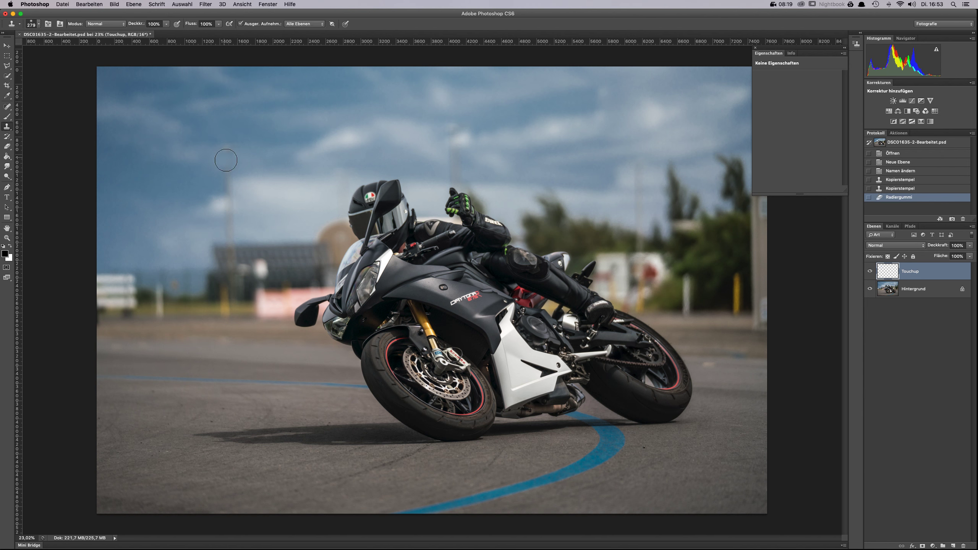
left_click(257, 149, "alt")
mouse_move(229, 153)
left_mouse_down()
mouse_move(226, 164)
mouse_move(246, 179)
mouse_move(234, 184)
mouse_move(233, 235)
left_mouse_up()
left_click(236, 212)
left_click(266, 213, "alt")
left_click(255, 246, "alt")
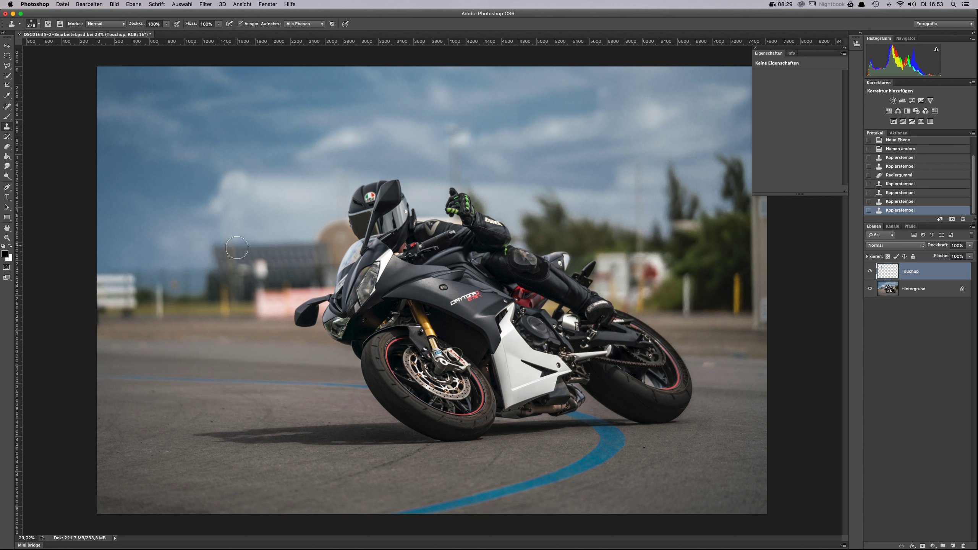
left_click_drag(230, 251, 230, 255)
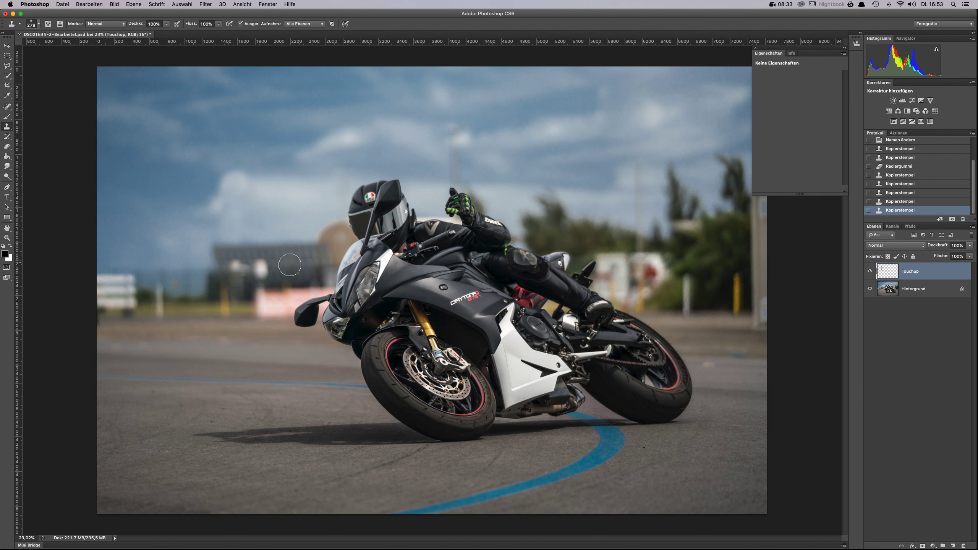
Erase stray clone marks near the building with 33 px and 90 px erasers.
key("e")
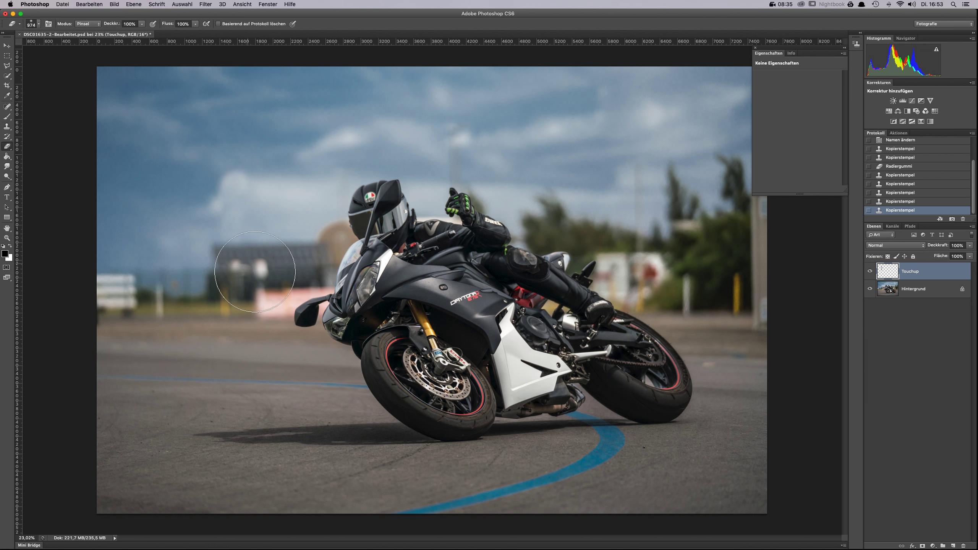
right_click(255, 271)
left_click_drag(279, 288, 268, 291)
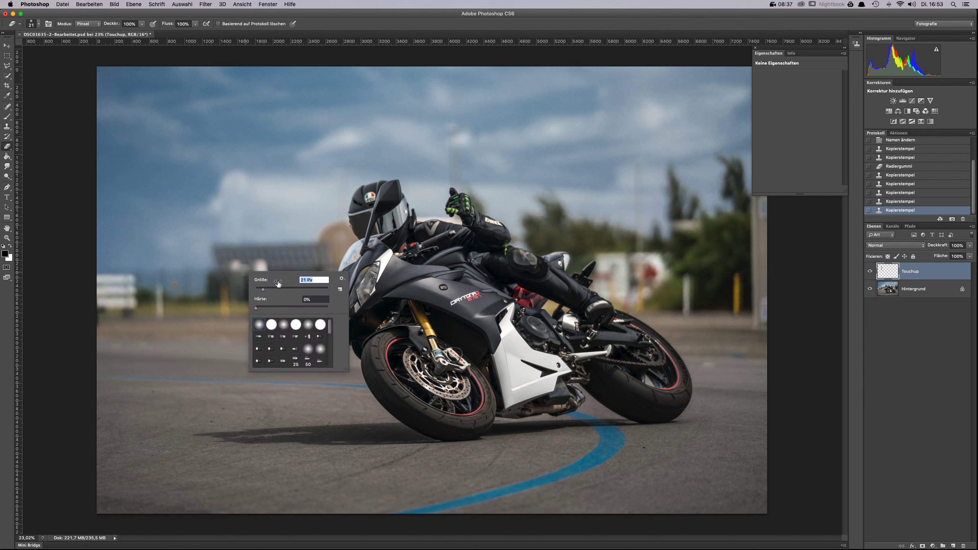
key("Return")
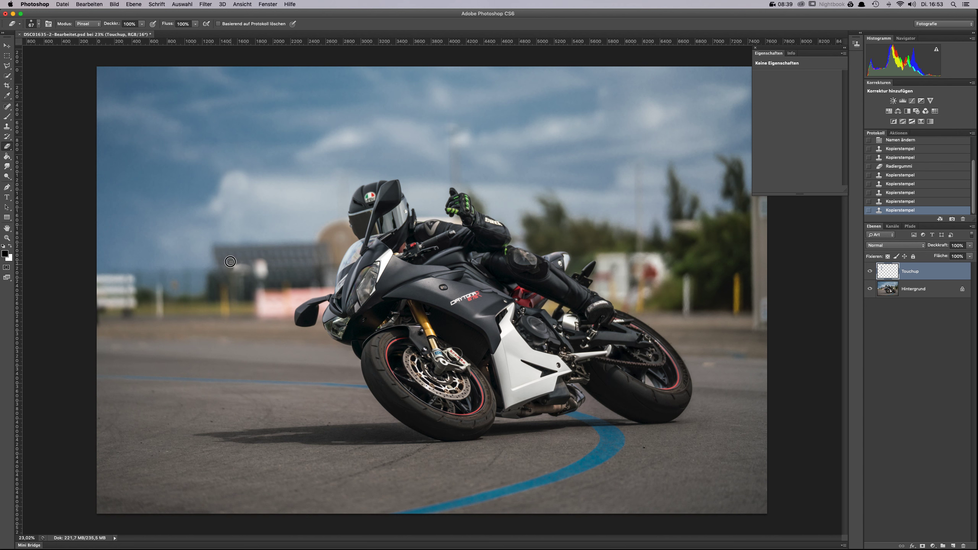
left_click(235, 269)
right_click(236, 270)
left_click_drag(251, 276, 264, 279)
key("Return")
left_click_drag(231, 270, 242, 272)
Clone over the blurred building edge with a 127 px Clone Stamp.
key("s")
right_click(280, 263)
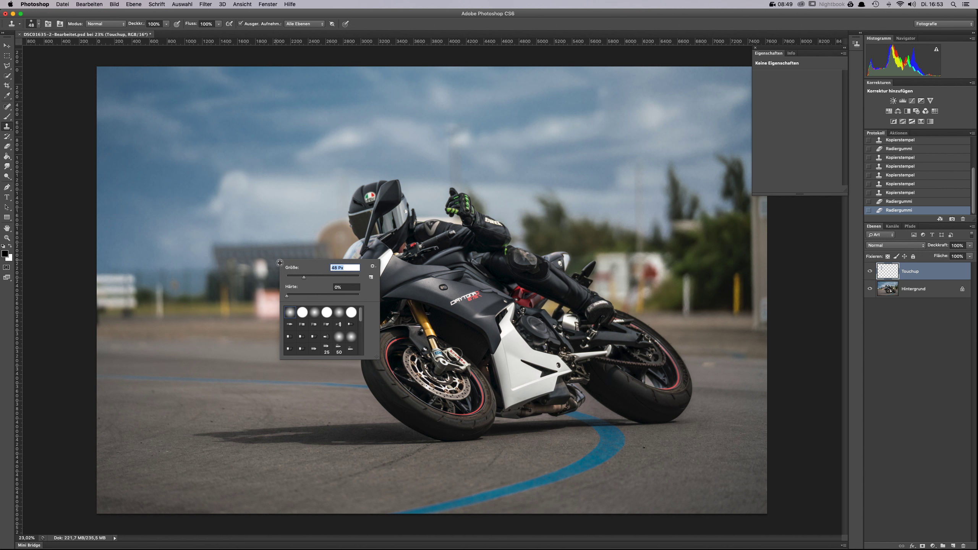
type("127")
key("Return")
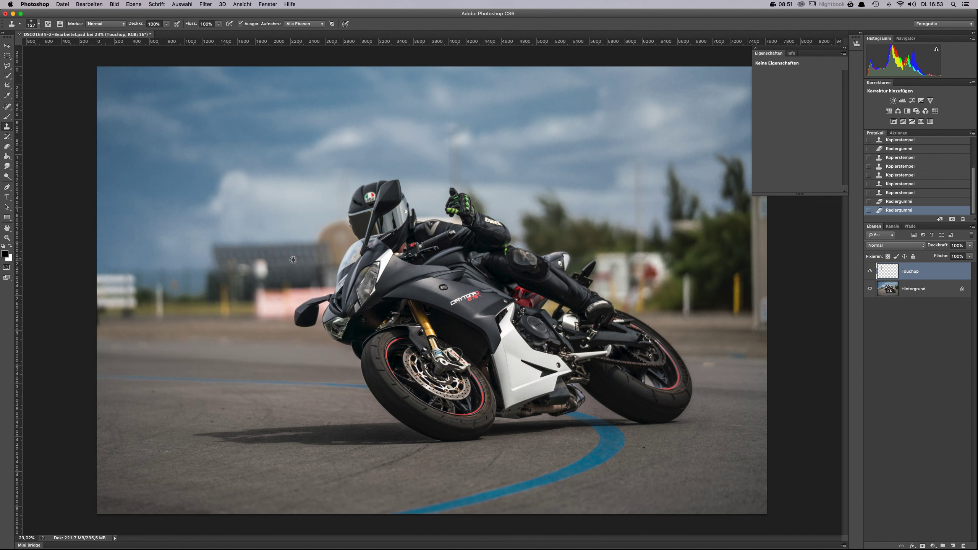
left_click(294, 260, "alt")
left_click_drag(238, 262, 236, 274)
Clone sky over the pole and specks above the trees with a 279 px brush.
right_click(512, 131)
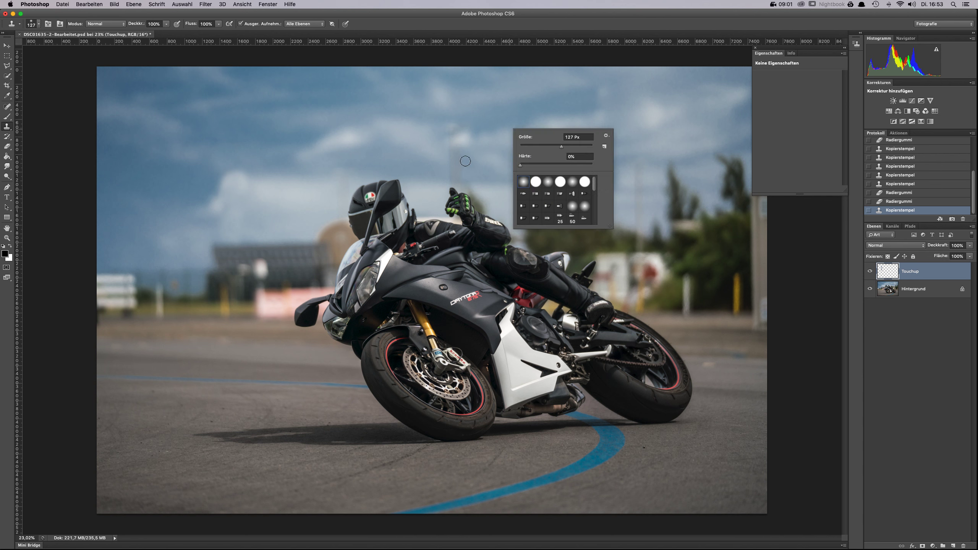
key("Escape")
right_click(507, 145)
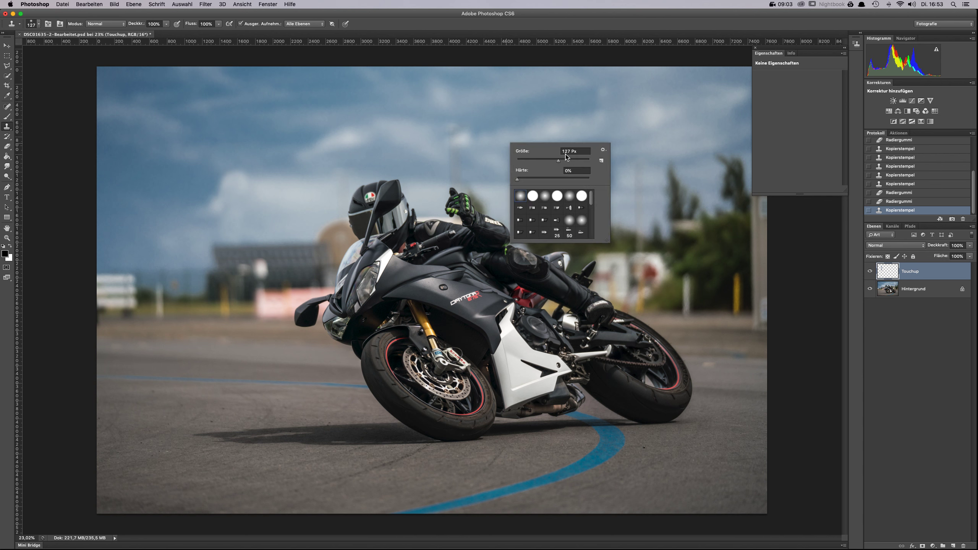
left_click(575, 160)
left_click(496, 105, "alt")
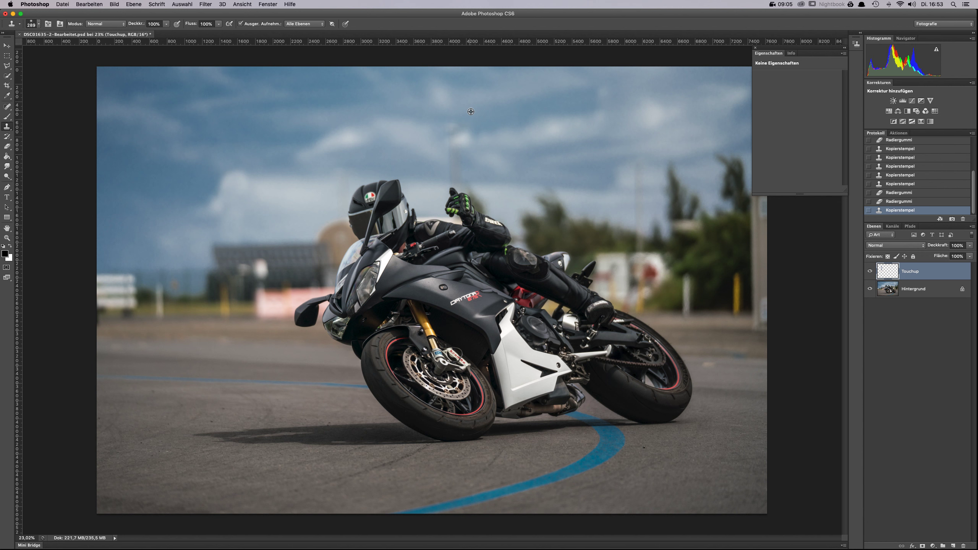
left_click(442, 141)
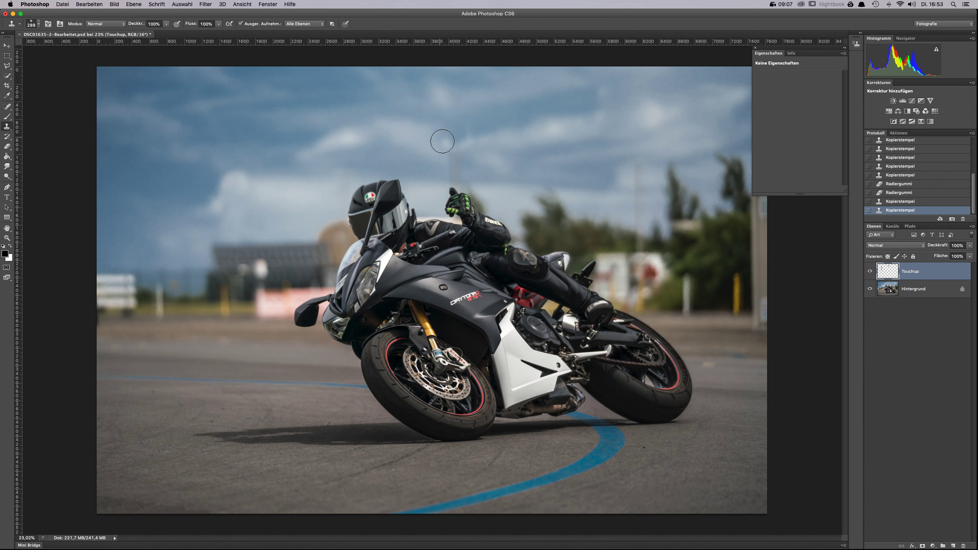
mouse_move(465, 139)
left_mouse_down()
mouse_move(448, 146)
mouse_move(454, 170)
mouse_move(473, 178)
left_mouse_up()
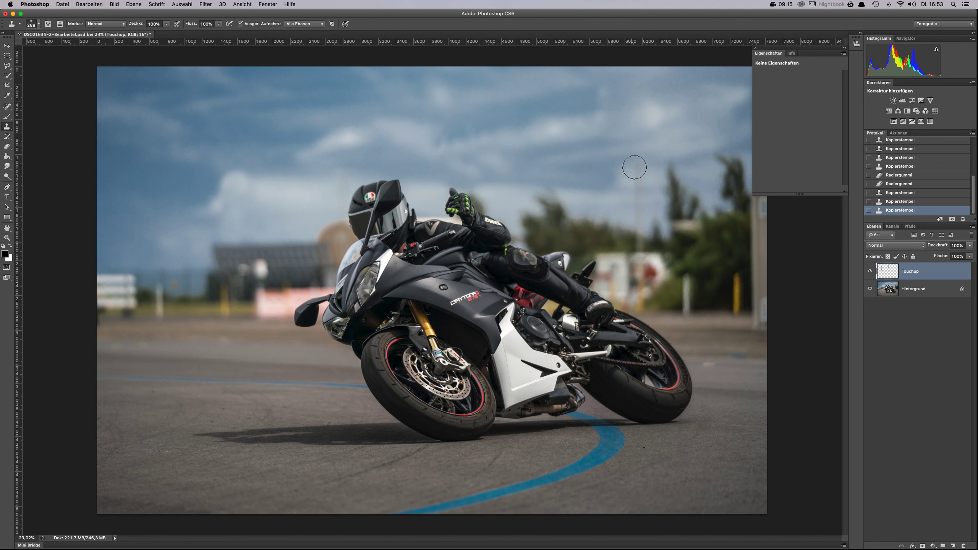
left_click(629, 177)
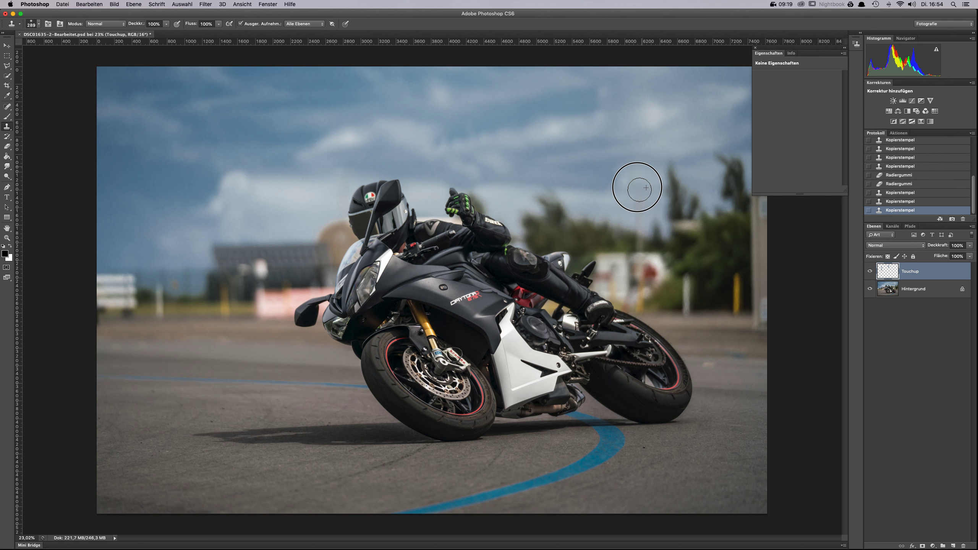
Clone-stamp sky over the thin poles and specks beside the rider, undoing one bad stroke.
left_click_drag(635, 215, 660, 216)
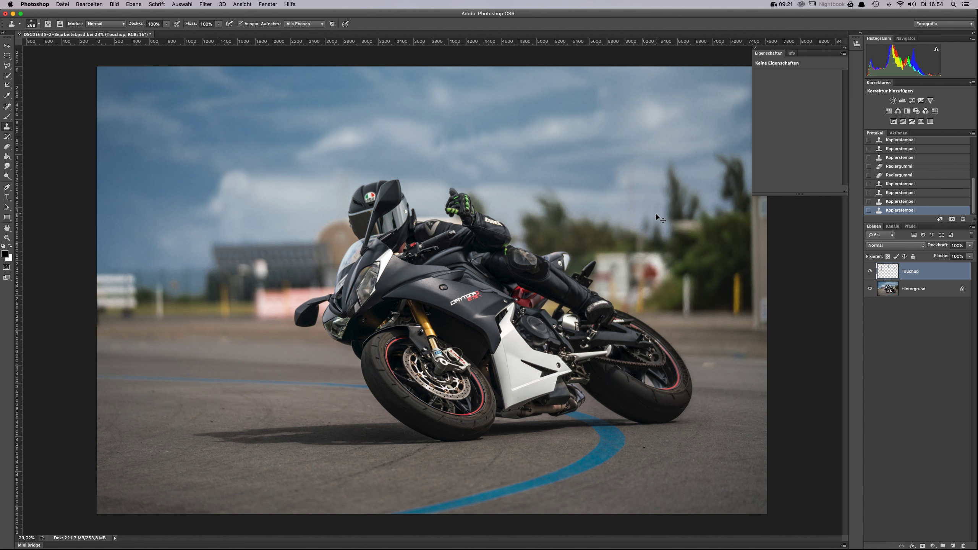
key("alt+super+z")
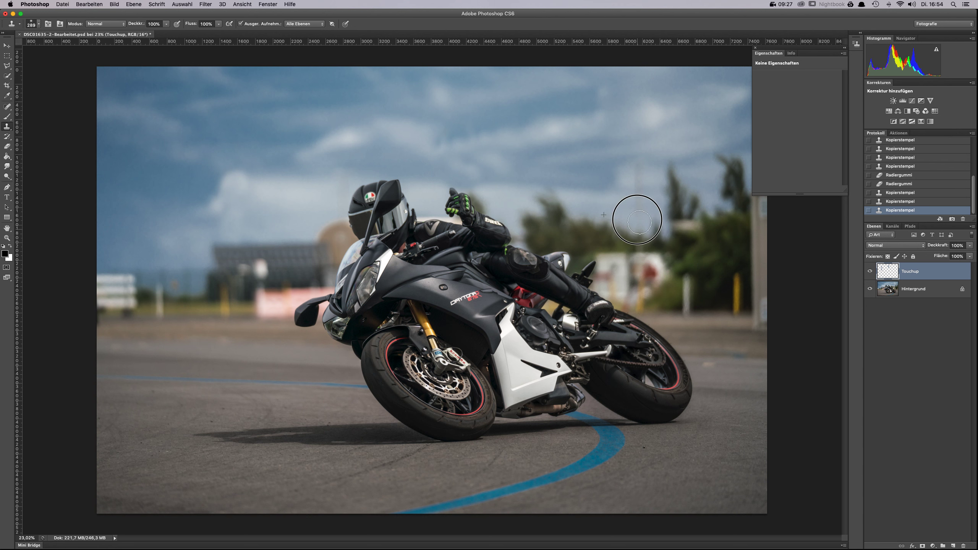
left_click_drag(635, 201, 635, 209)
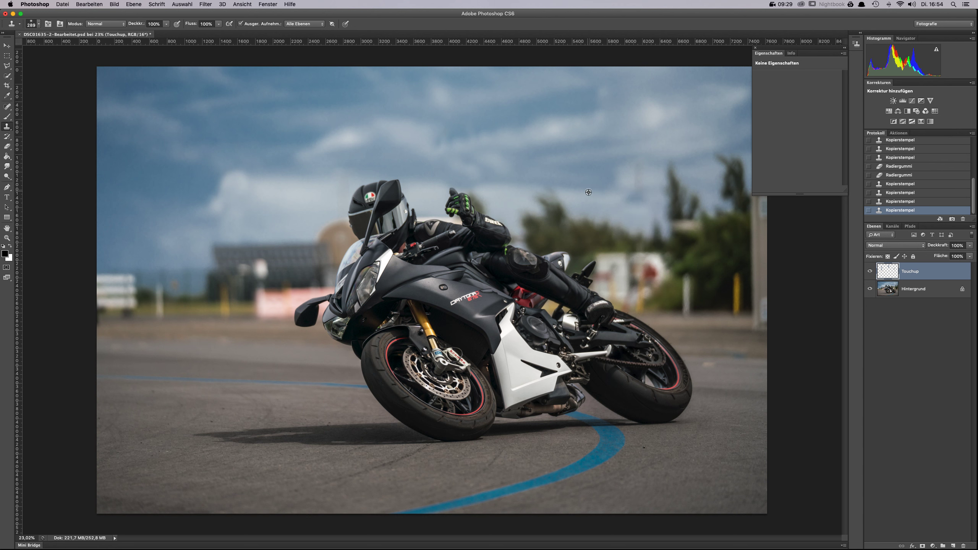
left_click(633, 195)
left_click(608, 201, "alt")
left_click(638, 170)
left_click(617, 216, "alt")
left_click(635, 171)
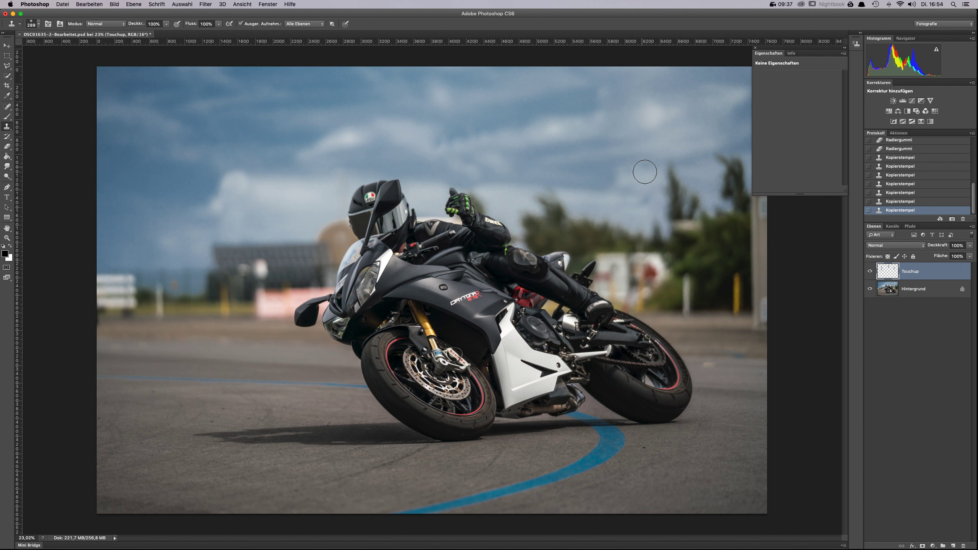
left_click(615, 200, "alt")
left_click(644, 203)
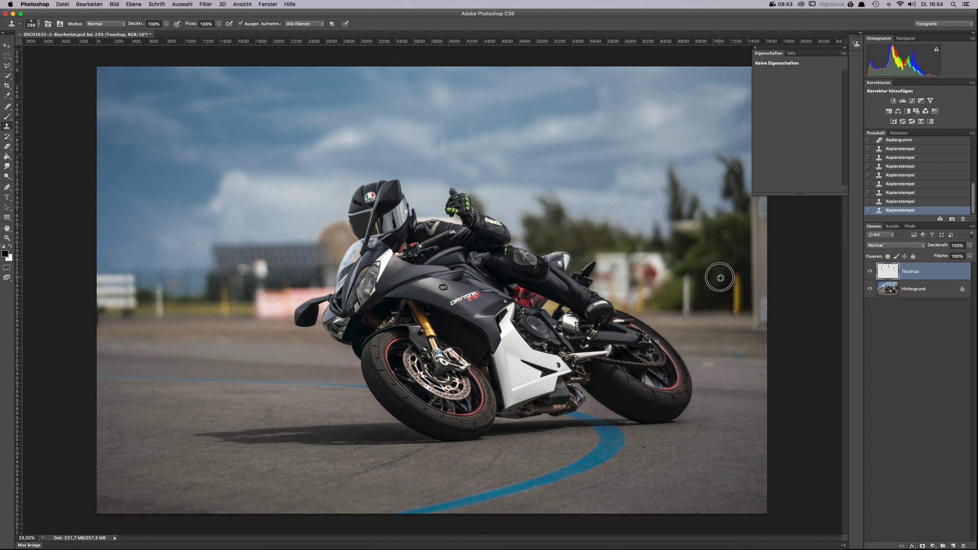
Clone foliage over the yellow post and light blob by the trees, undoing a stray stroke.
left_click_drag(738, 280, 737, 306)
left_click(717, 316, "alt")
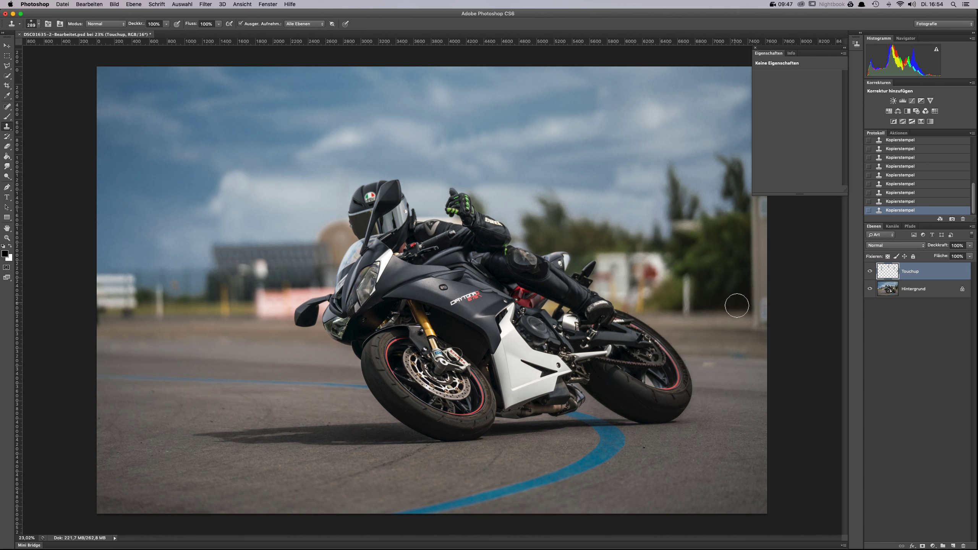
left_click(755, 50)
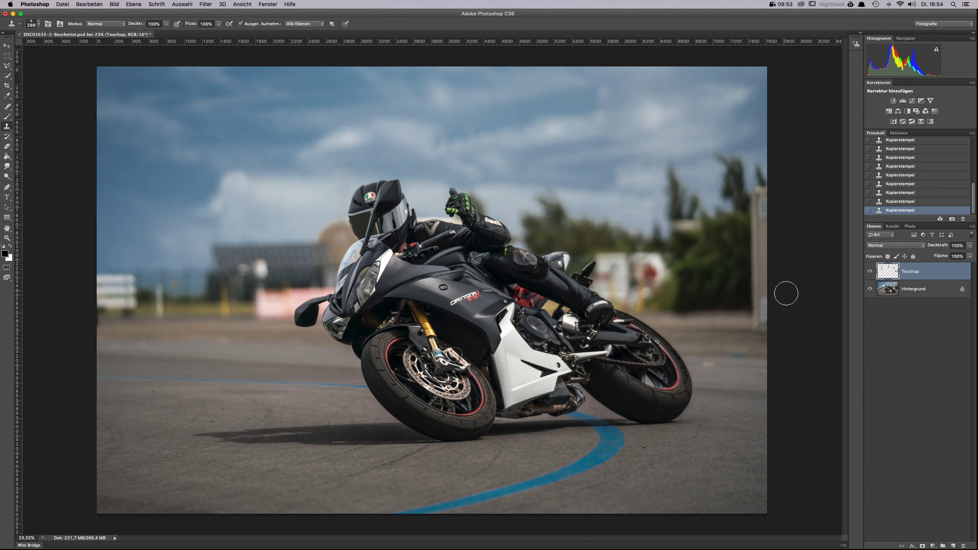
left_click(686, 275)
mouse_move(692, 231)
left_mouse_down()
mouse_move(690, 219)
mouse_move(672, 227)
left_mouse_up()
key("super+alt+z")
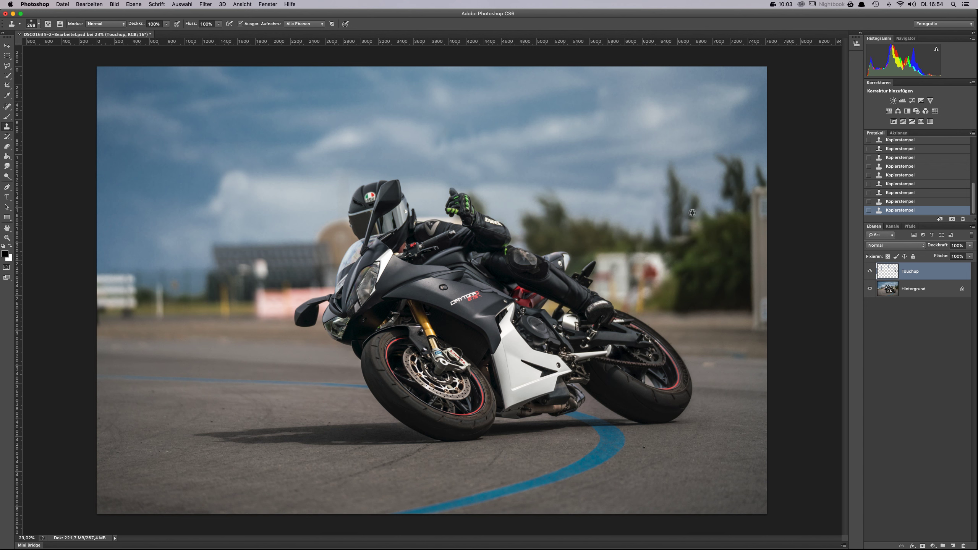
left_click(693, 223)
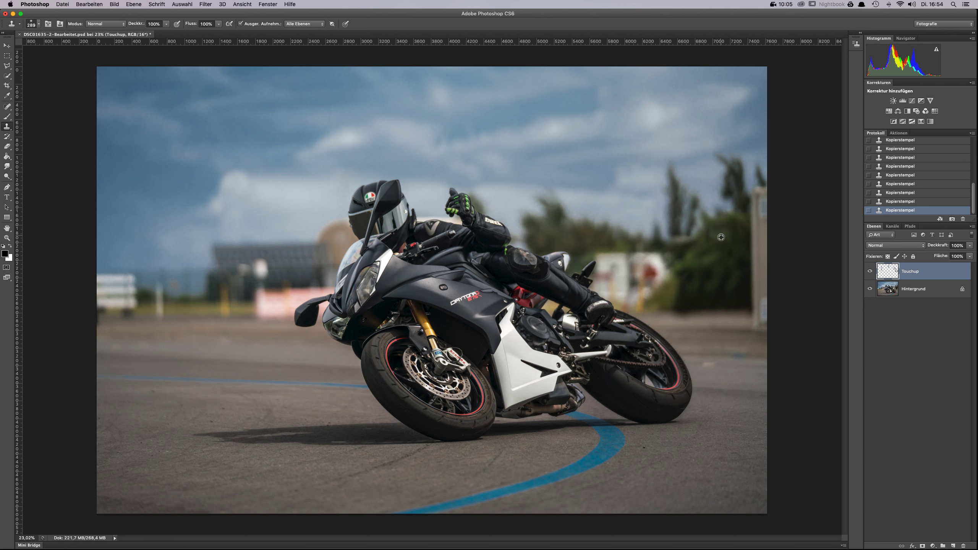
left_click(699, 255, "alt")
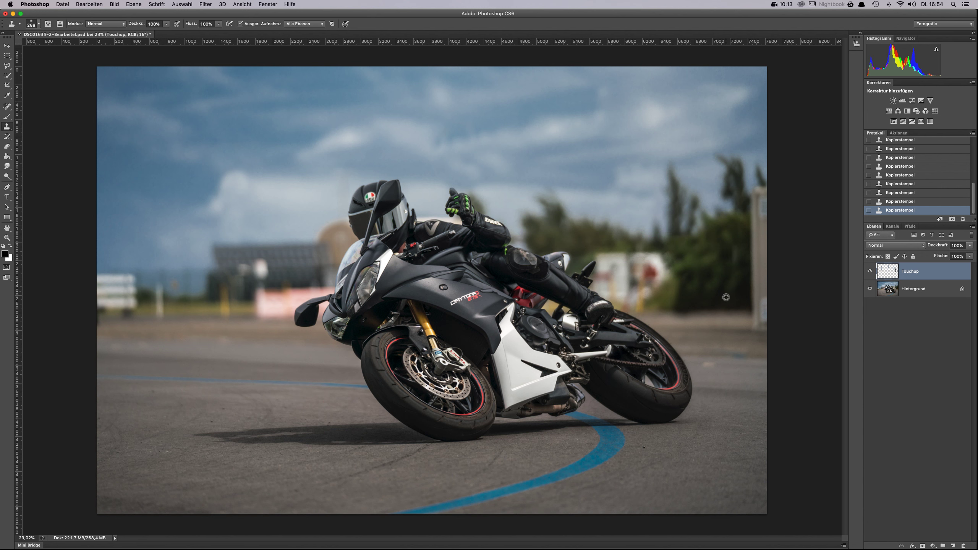
Set the clone brush to 374 px and cover the tall right-edge pole with sampled trees.
left_click(751, 212)
right_click(744, 331)
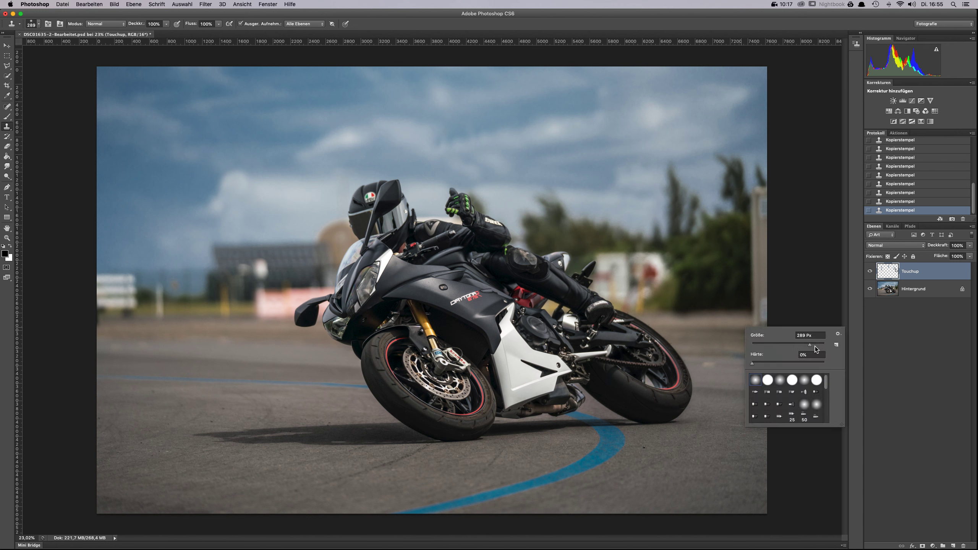
left_click(814, 345)
left_click(722, 318)
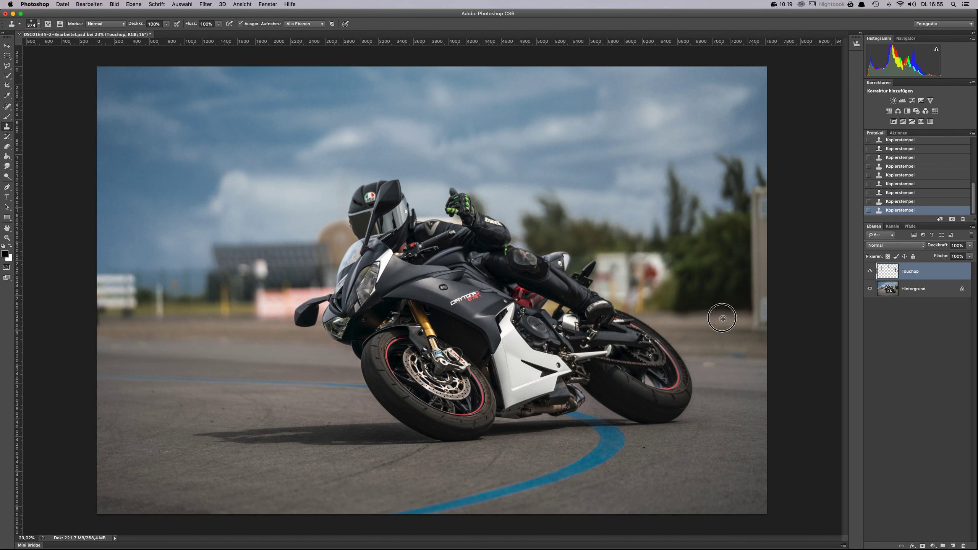
left_click(726, 324, "alt")
left_click(767, 329)
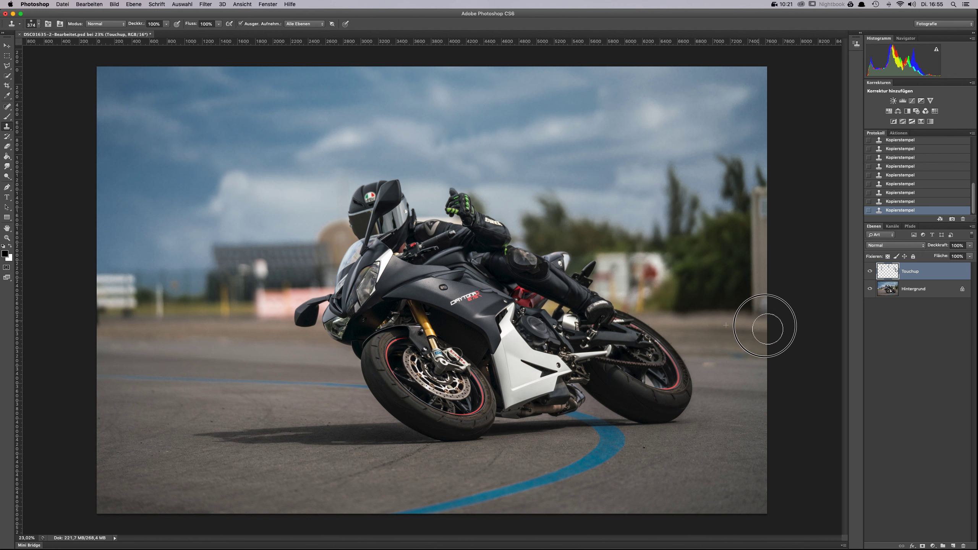
mouse_move(768, 329)
left_mouse_down()
mouse_move(754, 312)
mouse_move(753, 214)
left_mouse_up()
left_click(717, 272, "alt")
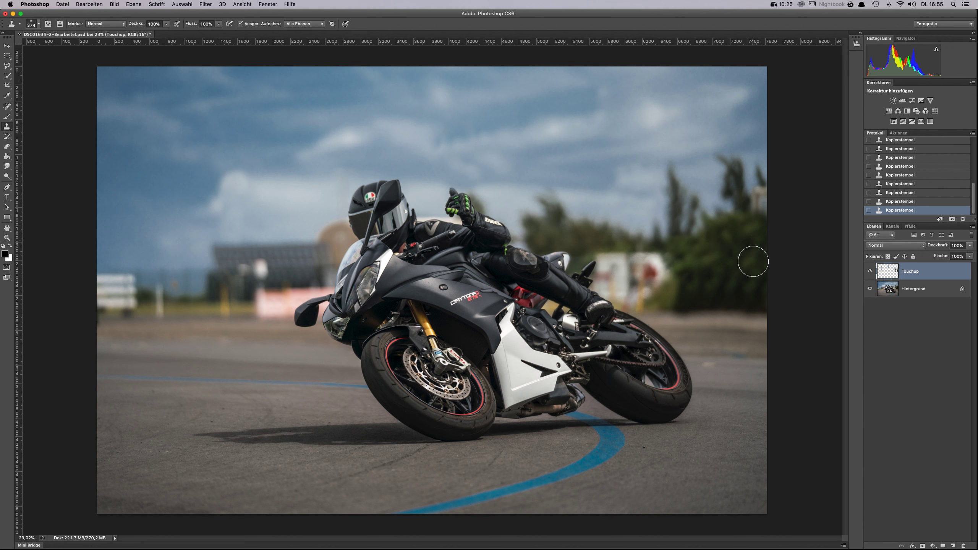
left_click(731, 225, "alt")
left_click_drag(742, 214, 757, 203)
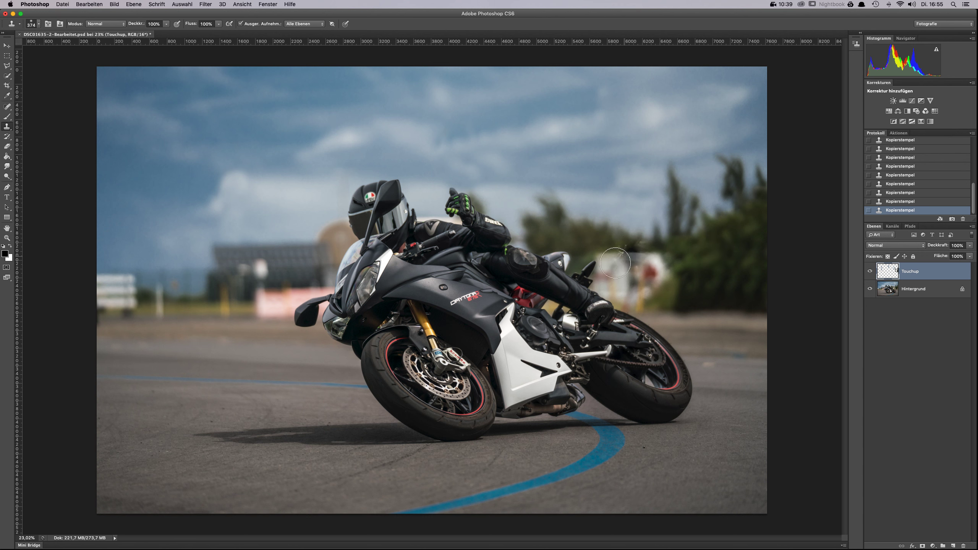
Clone dark trees over the white-and-red sign, undoing stray dabs.
left_click(705, 294)
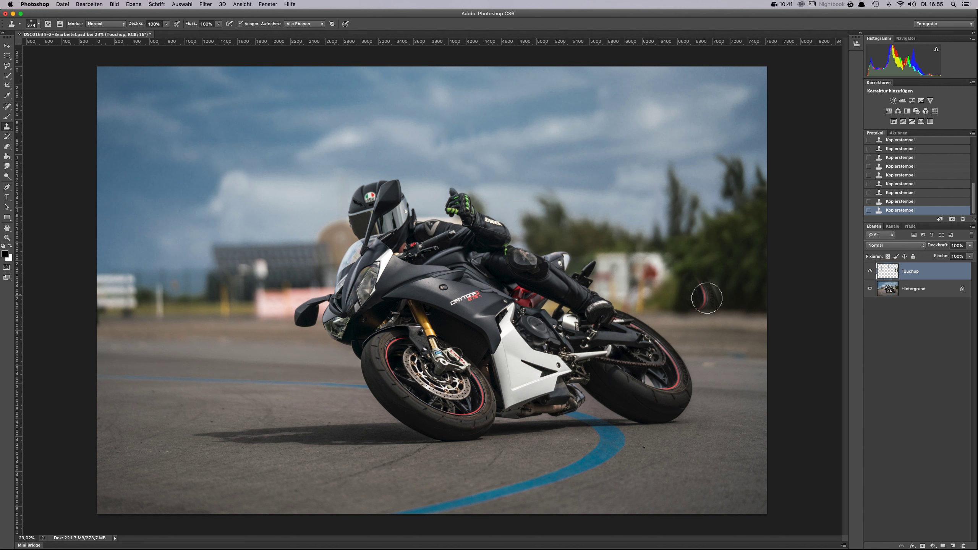
key("super+z")
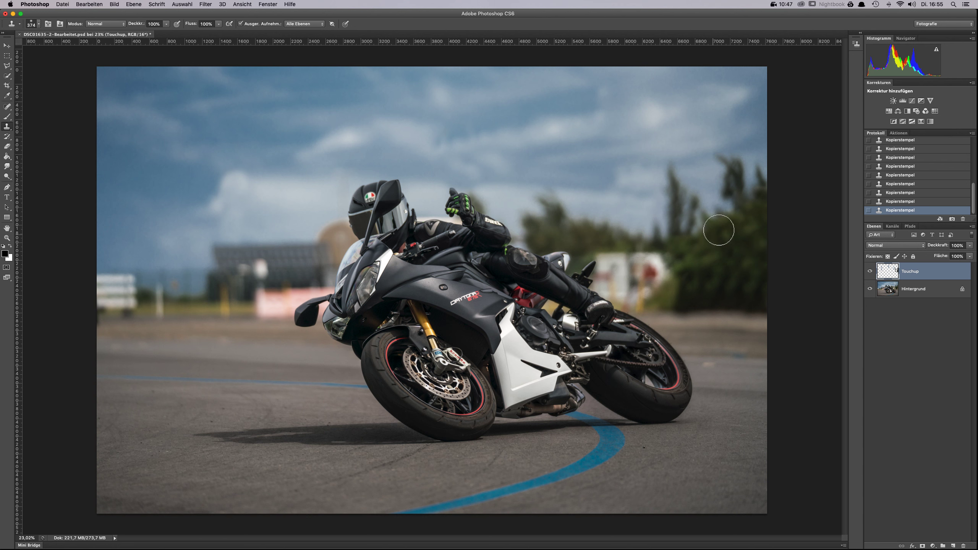
left_click(752, 220, "alt")
mouse_move(661, 263)
left_mouse_down()
mouse_move(637, 262)
mouse_move(680, 263)
mouse_move(629, 267)
mouse_move(655, 266)
mouse_move(677, 290)
mouse_move(644, 287)
mouse_move(623, 258)
mouse_move(604, 266)
mouse_move(630, 290)
mouse_move(661, 285)
left_mouse_up()
key("super+z")
left_click(728, 245, "alt")
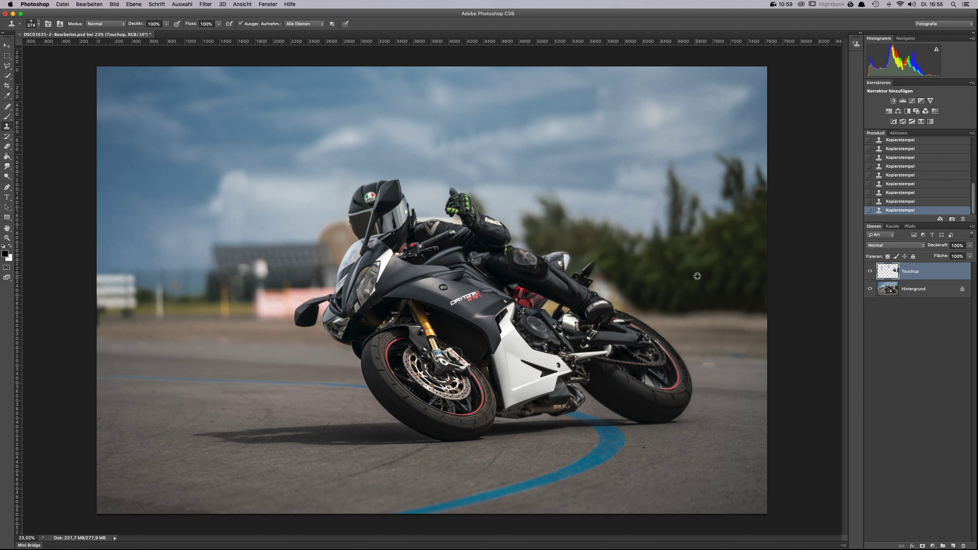
Clone over leftover debris, then lasso the background beside the boot and tyre edge.
scroll(644, 293, "up", 5)
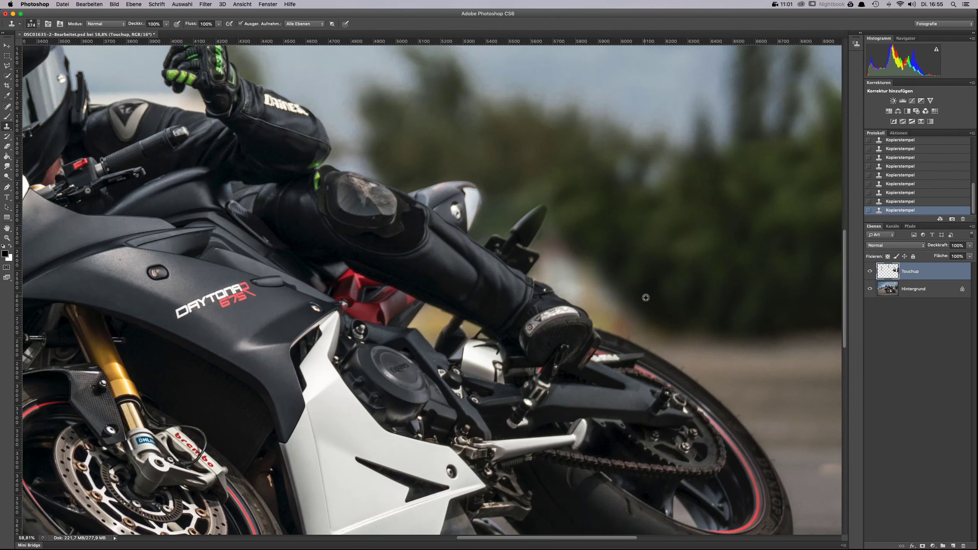
left_click_drag(647, 339, 742, 349)
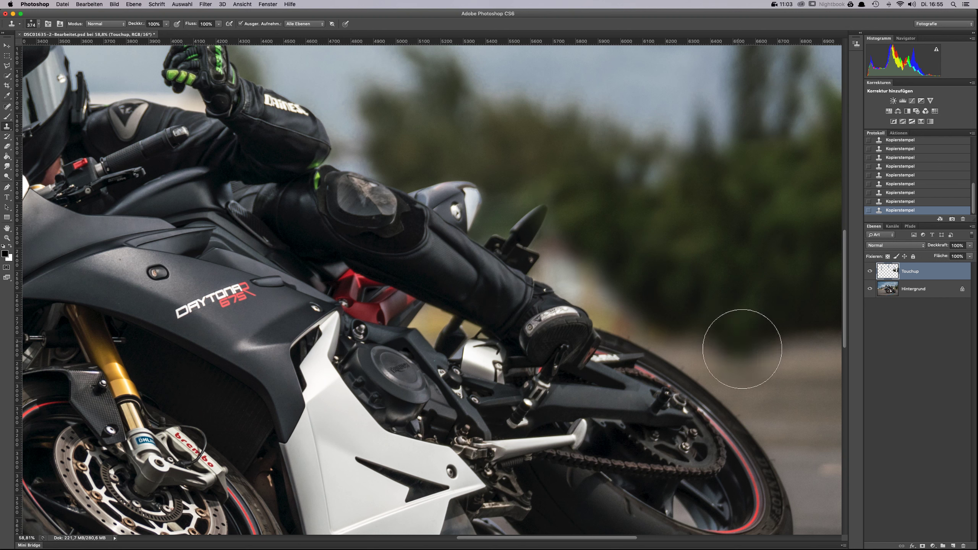
left_click(8, 66)
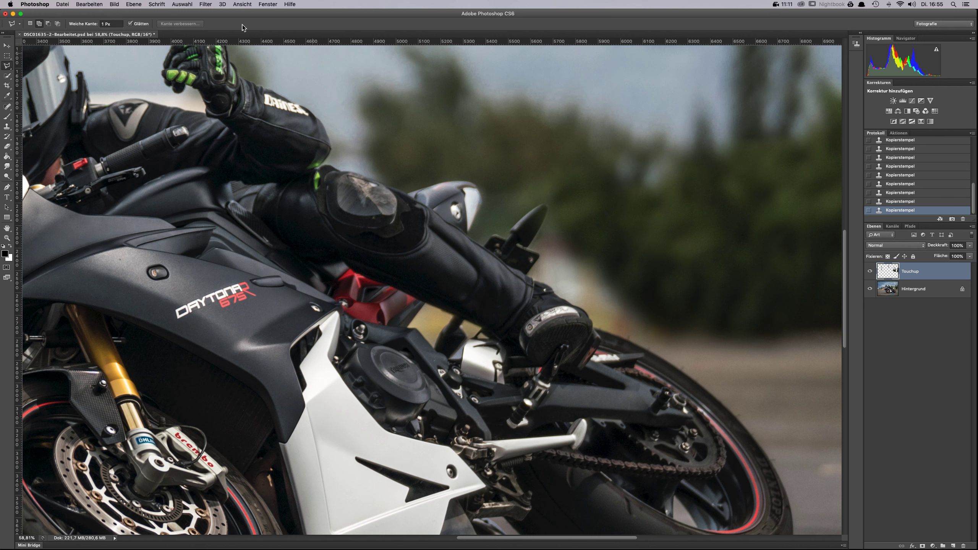
left_click(117, 25)
left_click(532, 253)
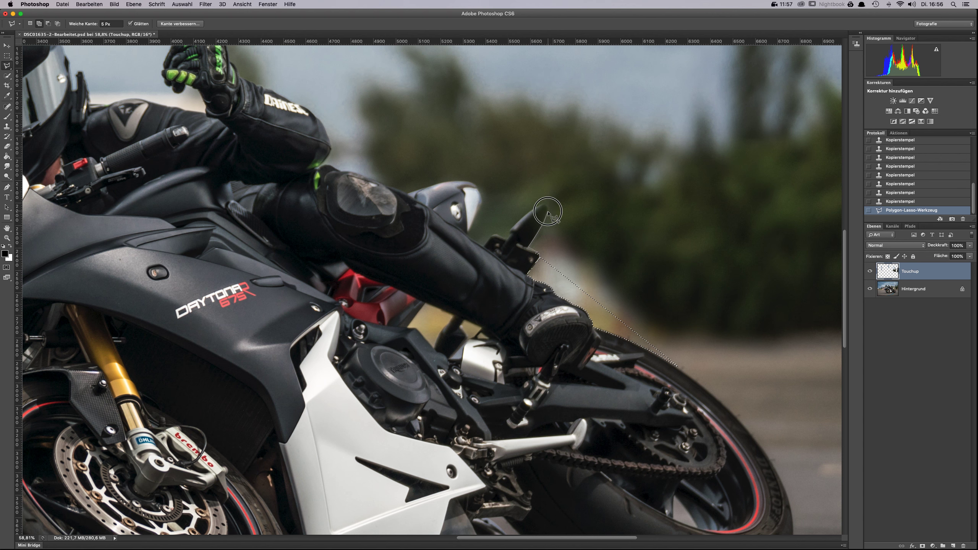
left_click(555, 202)
left_click(616, 204)
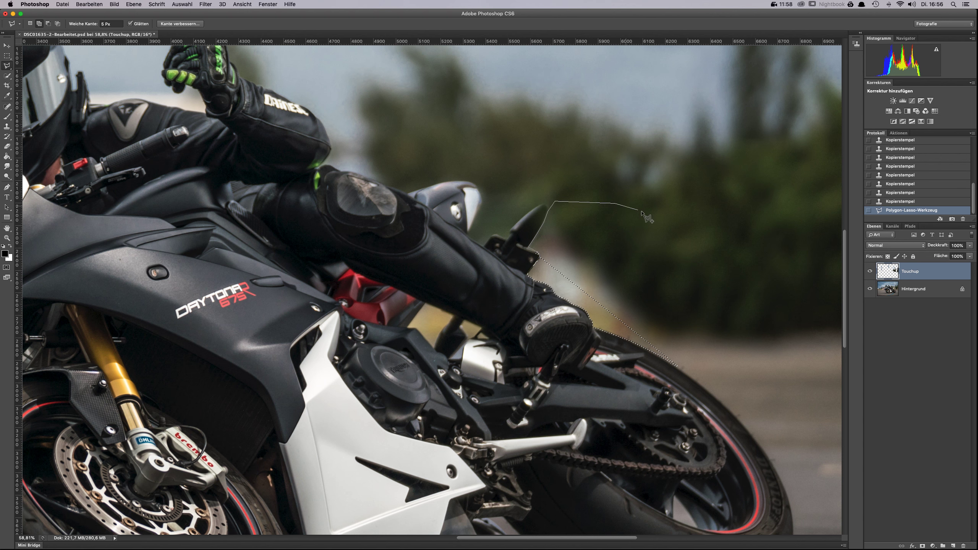
double_click(729, 366)
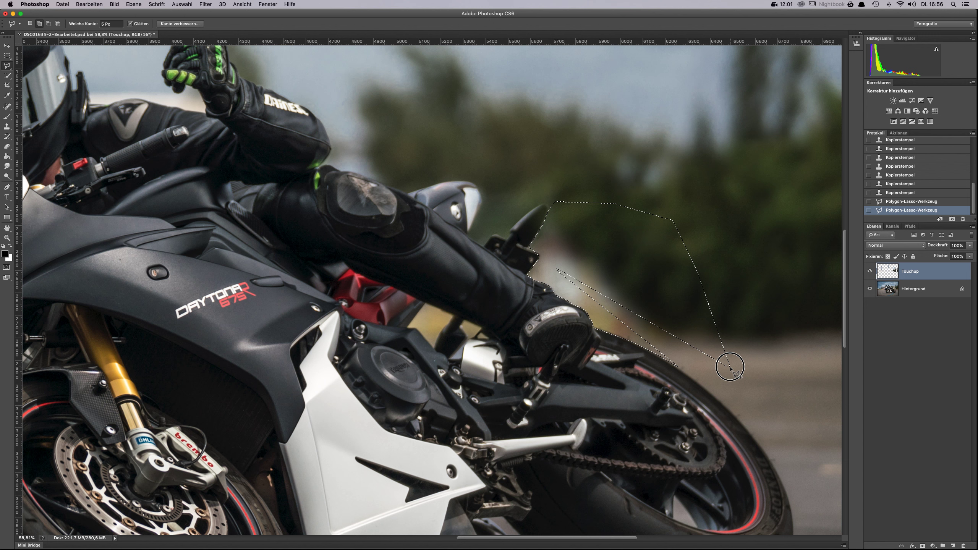
left_click(677, 367)
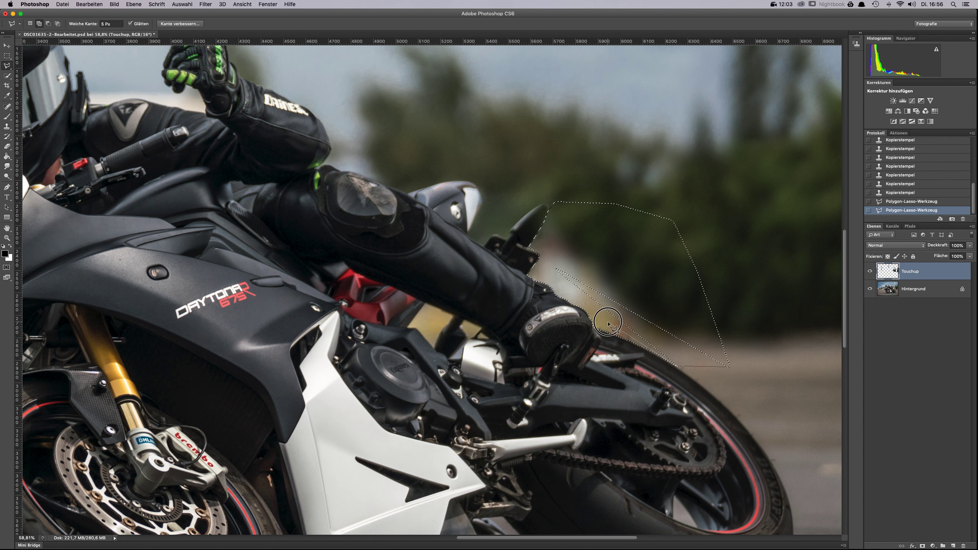
double_click(654, 284)
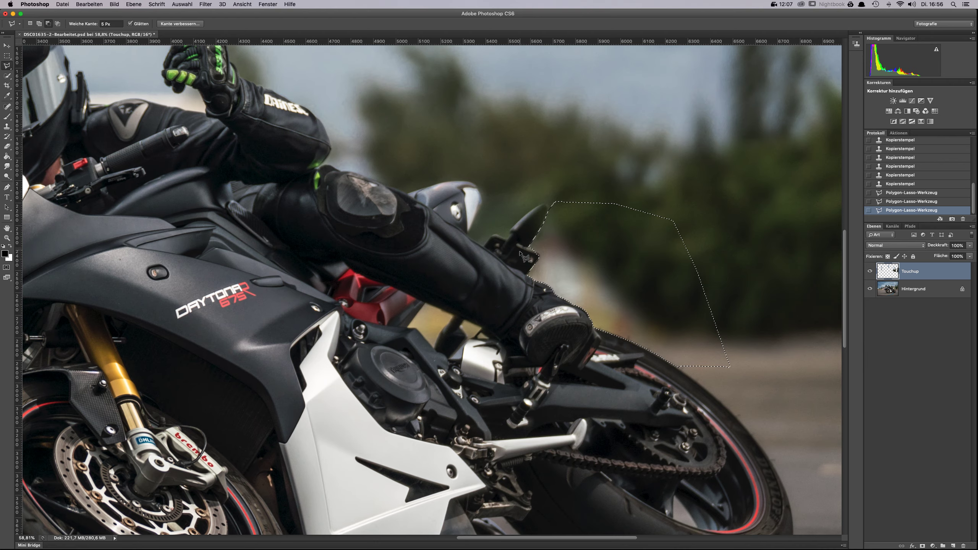
Extend the lasso selection around the footpeg bracket tip and corner, then zoom back out.
scroll(545, 265, "up", 5)
scroll(543, 261, "up", 3)
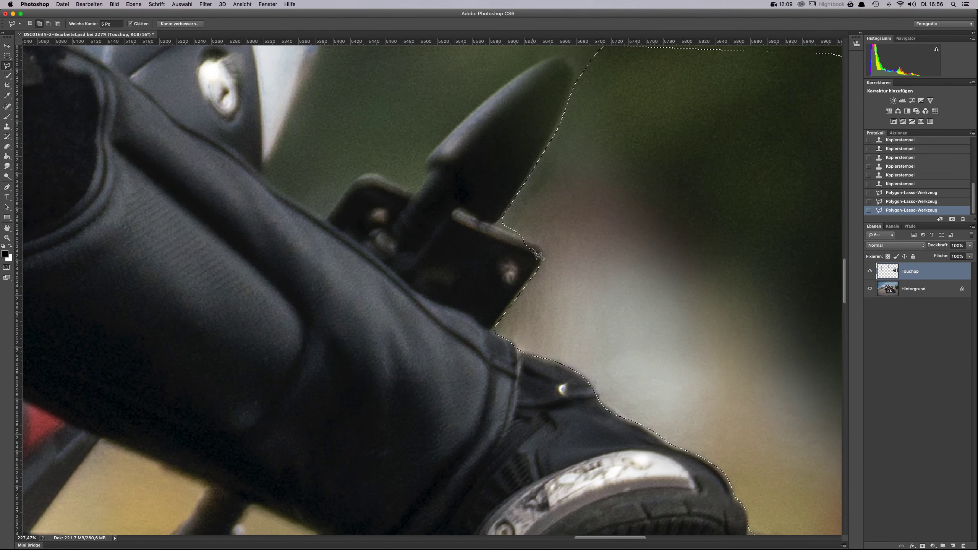
left_click(494, 223)
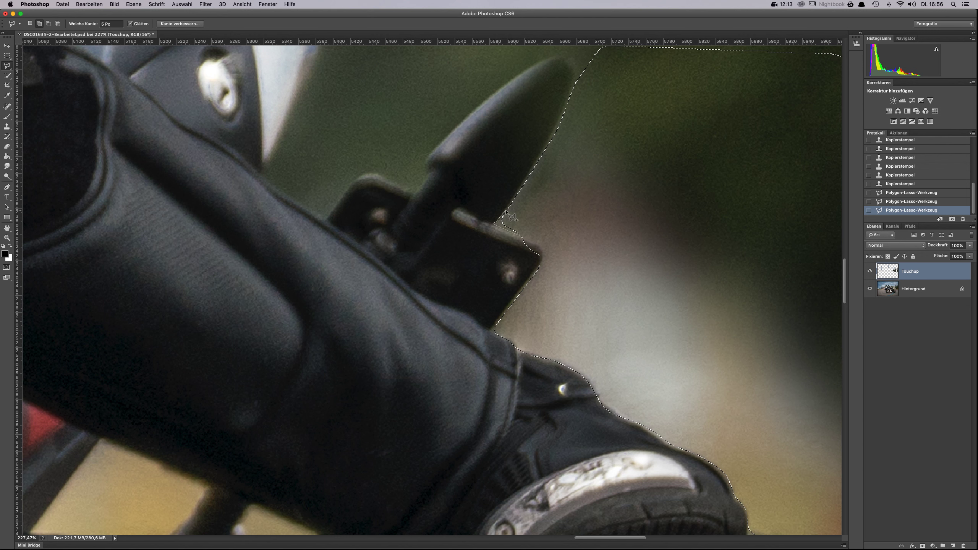
left_click(533, 170)
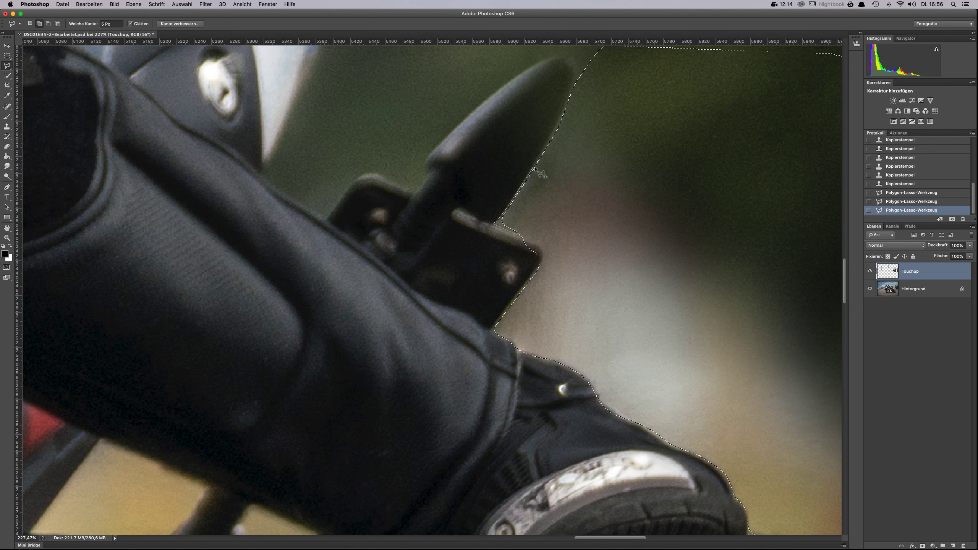
left_click(649, 201)
left_click(524, 241)
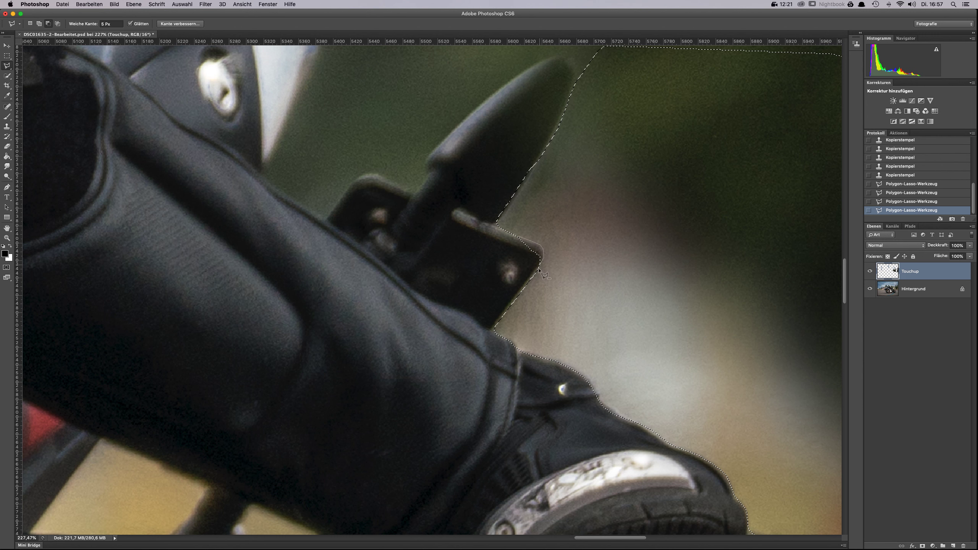
double_click(504, 248)
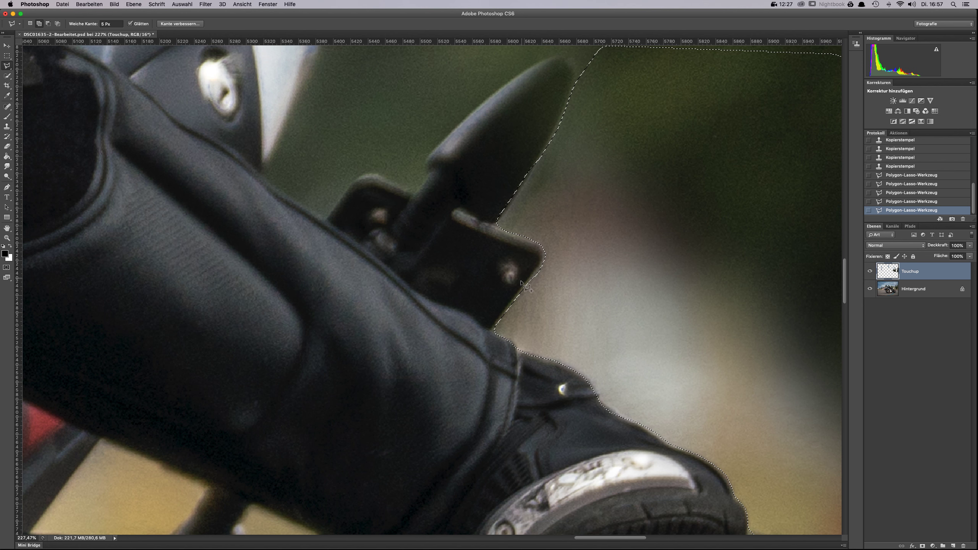
scroll(578, 371, "down", 5)
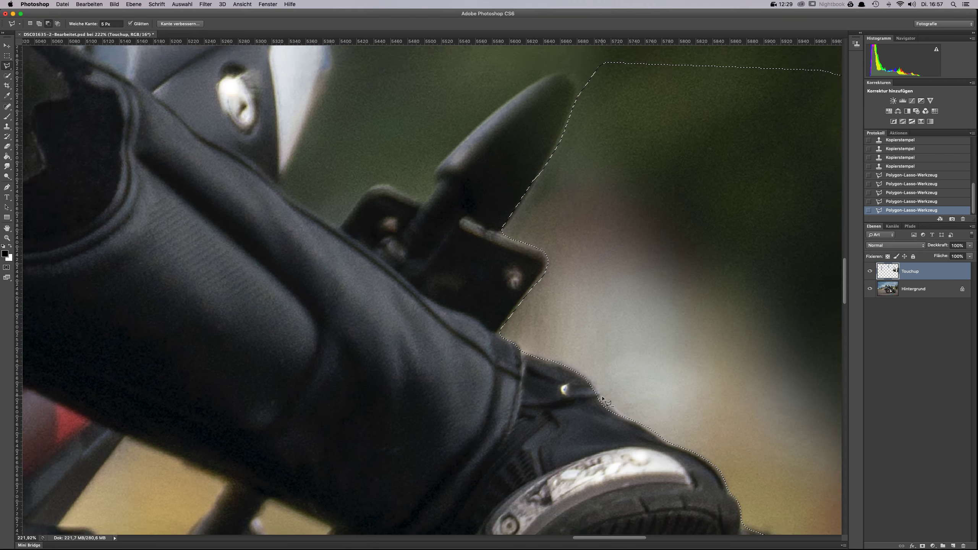
scroll(645, 408, "down", 4)
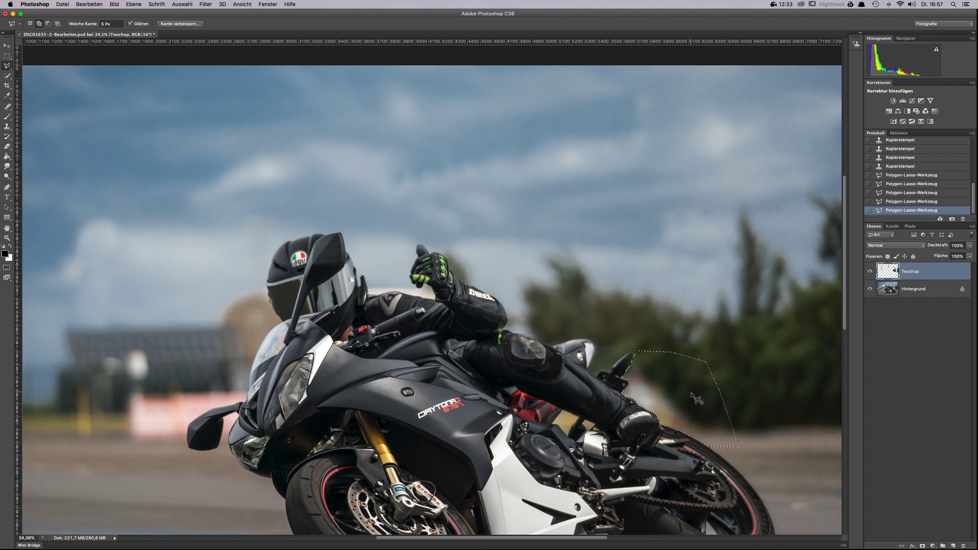
Sample nearby background and clone it inside the selection behind the boot.
key("s")
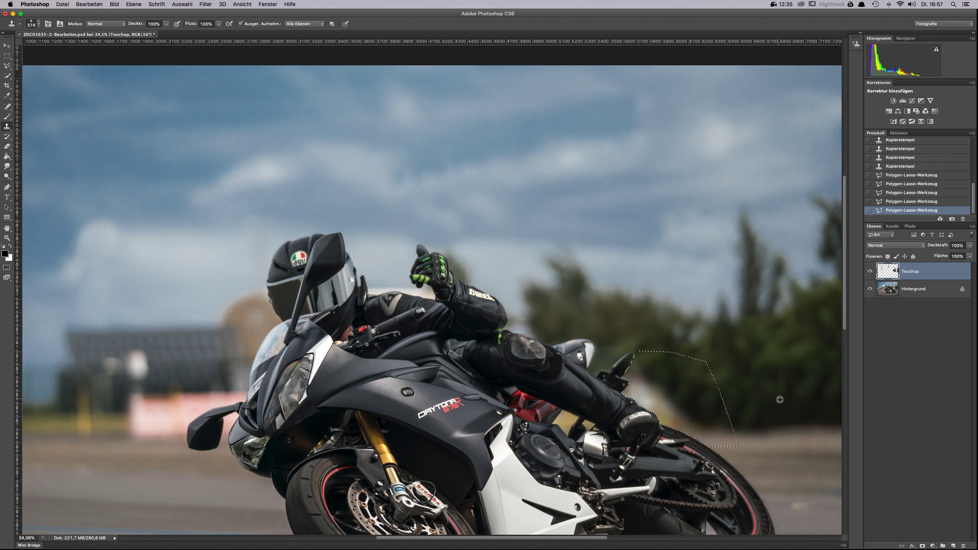
left_click(792, 432, "alt")
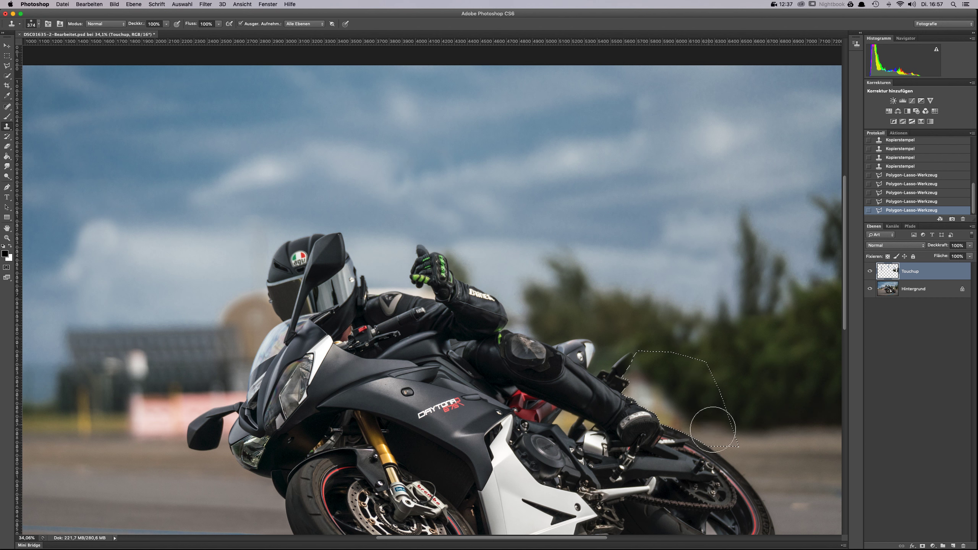
mouse_move(710, 428)
left_mouse_down()
mouse_move(655, 389)
mouse_move(641, 364)
mouse_move(717, 387)
left_mouse_up()
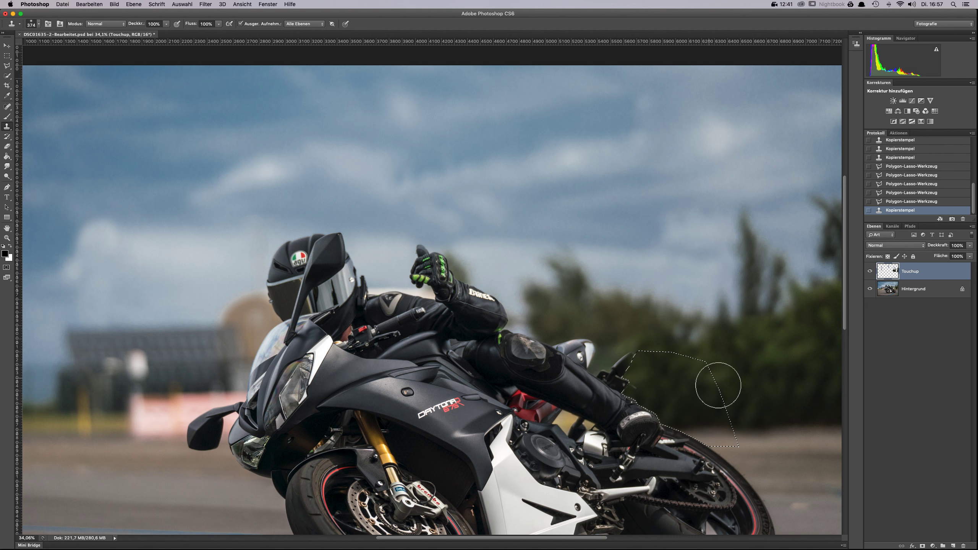
right_click(786, 379)
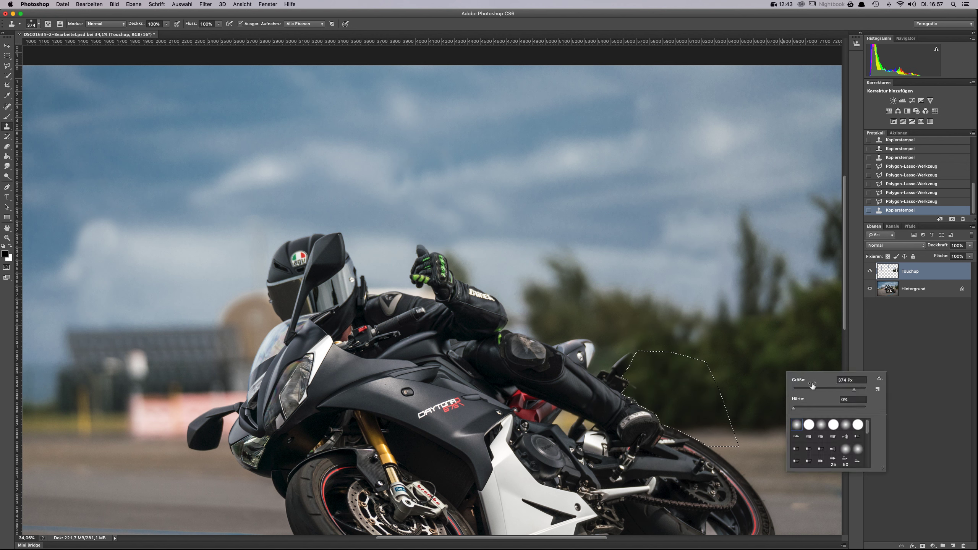
key("Escape")
scroll(747, 378, "down", 8)
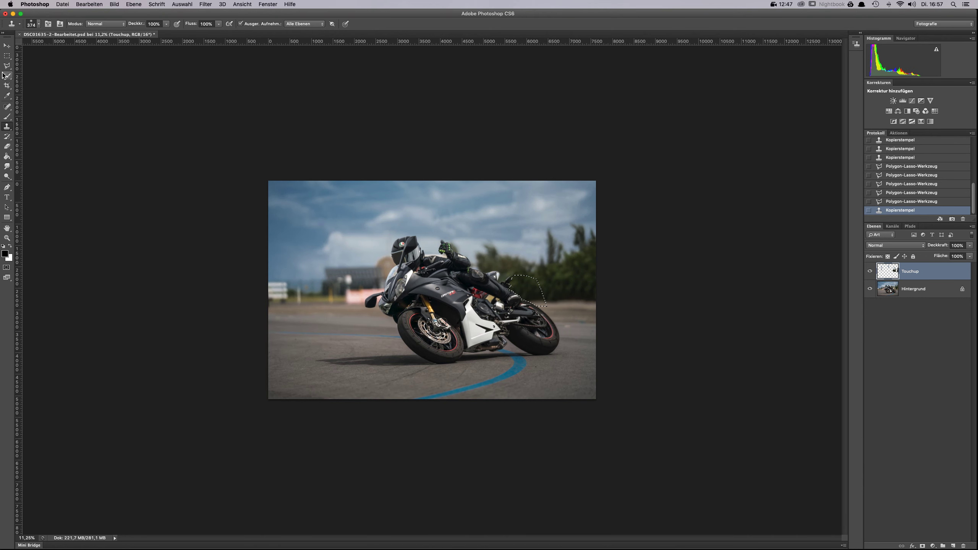
Remove the current selection.
left_click(7, 66)
right_click(572, 276)
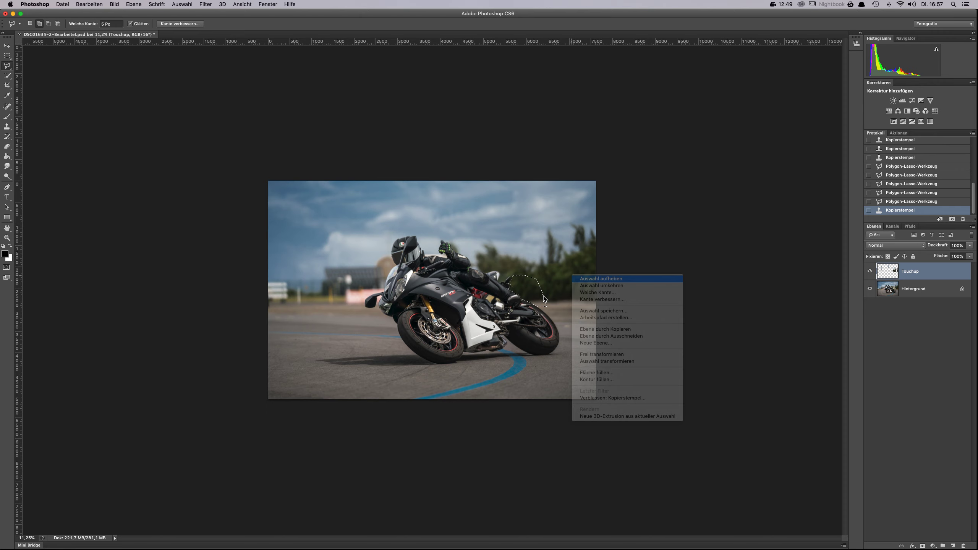
left_click(601, 279)
scroll(593, 310, "up", 3)
scroll(574, 284, "up", 8)
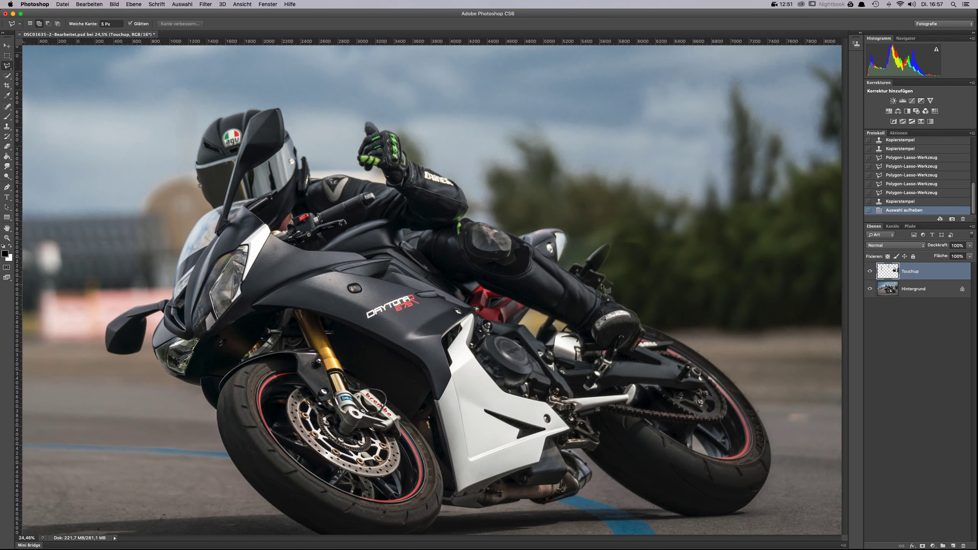
Clone background over the trees area using 85 px, then 159 px brushes.
key("s")
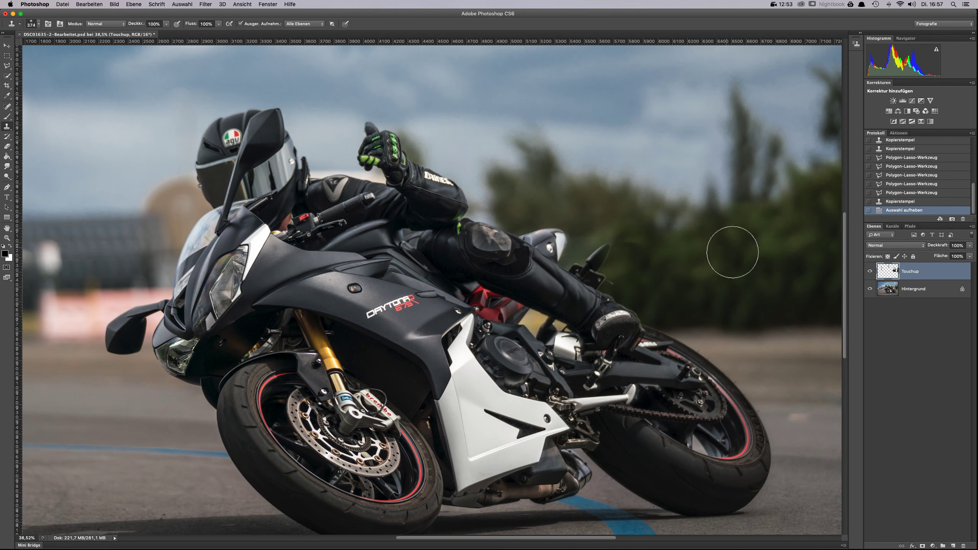
scroll(751, 255, "up", 8)
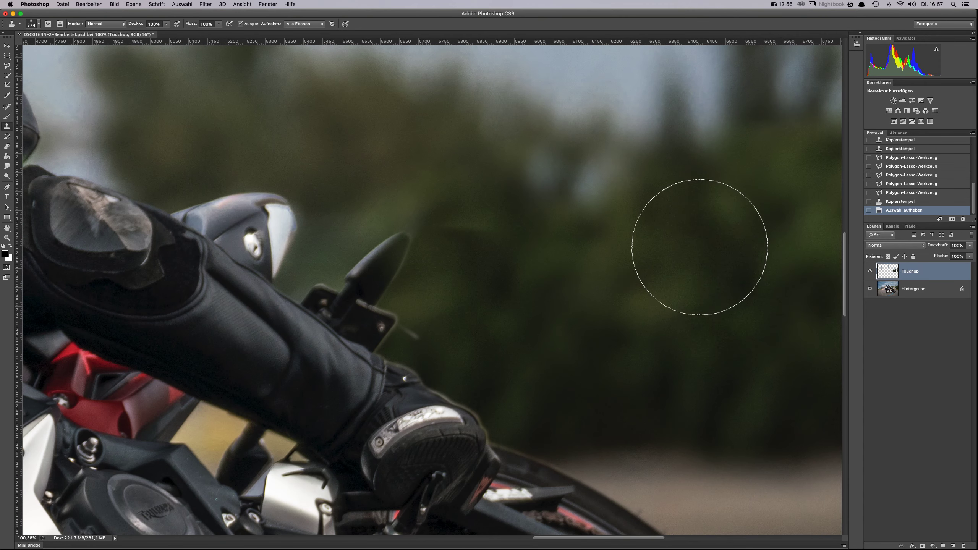
right_click(699, 247)
left_click_drag(755, 263, 747, 264)
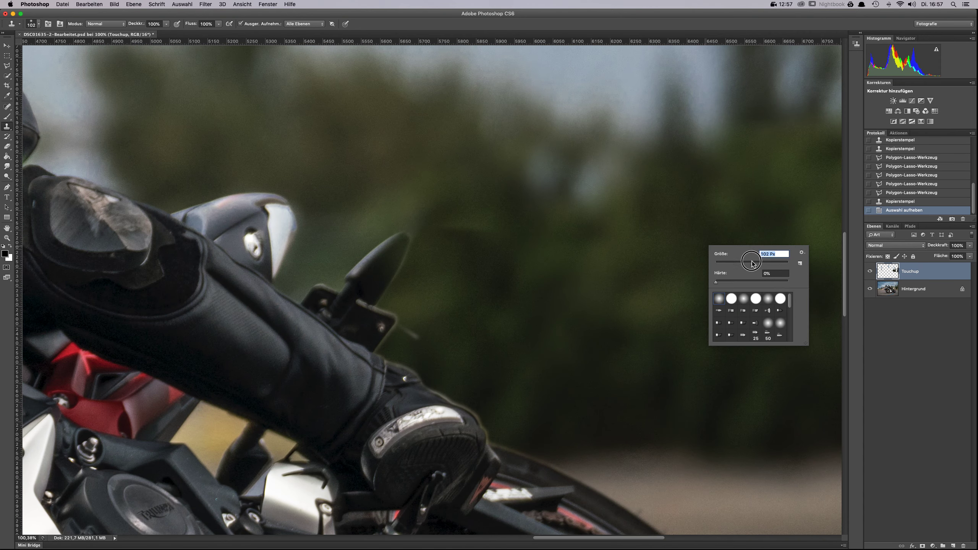
key("Return")
left_click_drag(432, 212, 515, 246)
right_click(573, 255)
left_click_drag(669, 265, 749, 260)
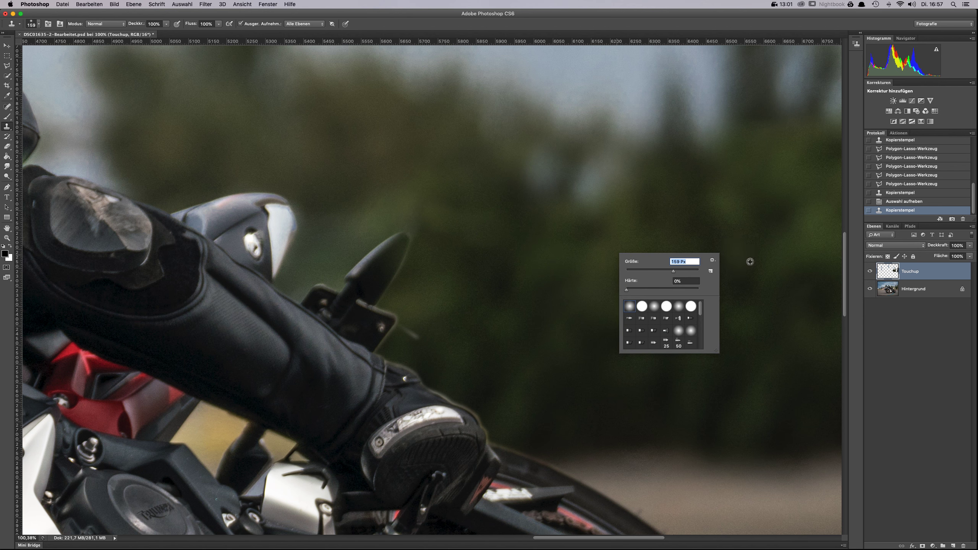
key("Return")
left_click(459, 215)
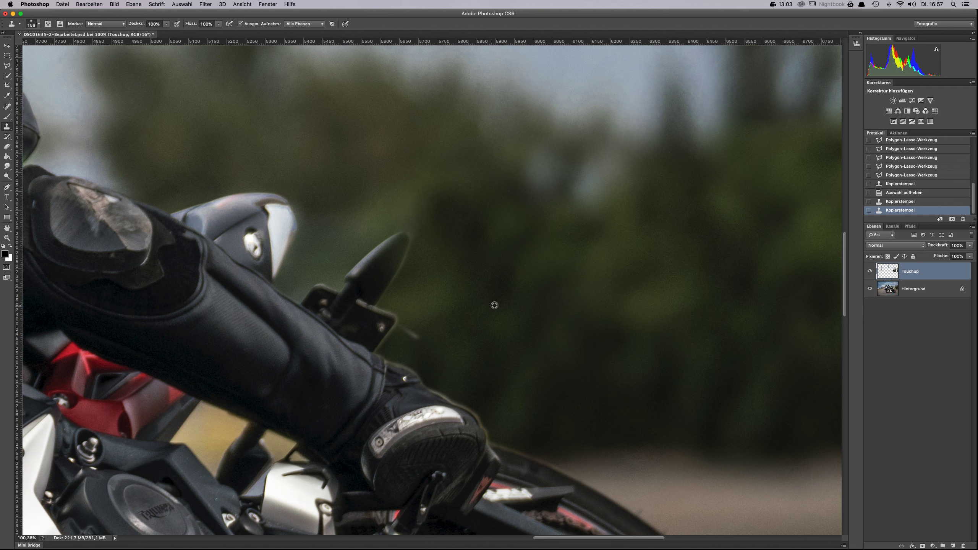
Shrink the clone brush to 86 px and paint out the stray stick by the bracket.
scroll(494, 306, "down", 6)
scroll(503, 294, "down", 4)
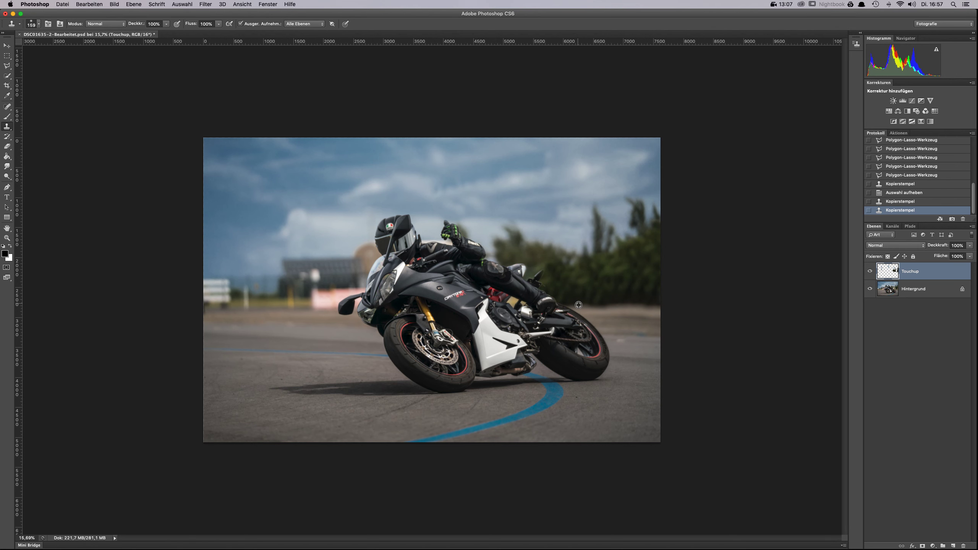
scroll(562, 300, "up", 10)
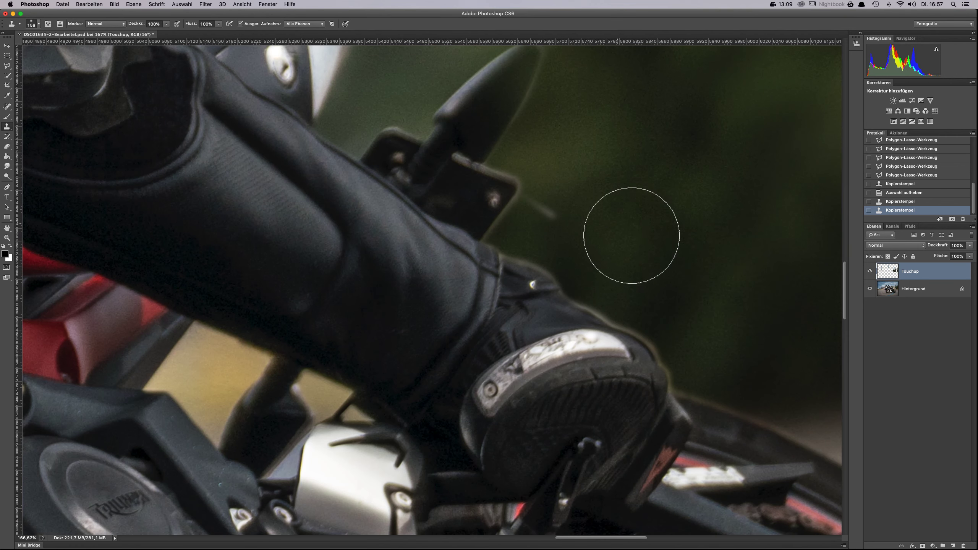
right_click(652, 235)
left_click_drag(697, 241, 678, 240)
key("Return")
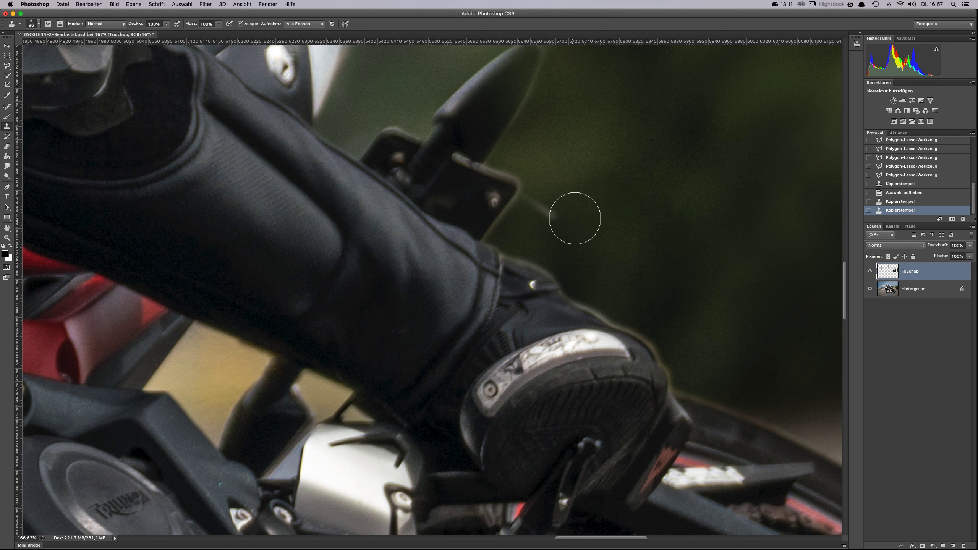
mouse_move(557, 215)
left_mouse_down()
mouse_move(649, 251)
mouse_move(593, 217)
left_mouse_up()
right_click(656, 246)
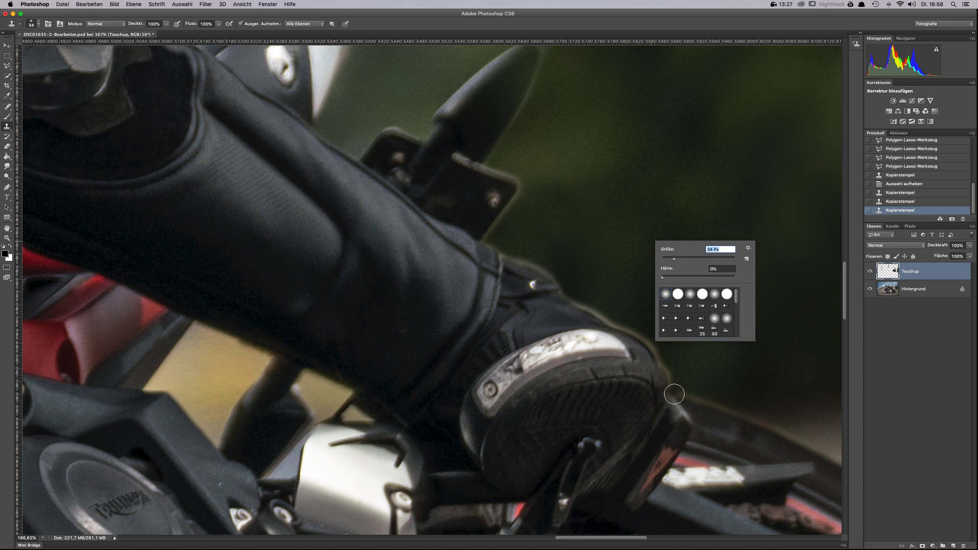
Toggle the Touchup layer off and on to compare with the original.
left_click(870, 272)
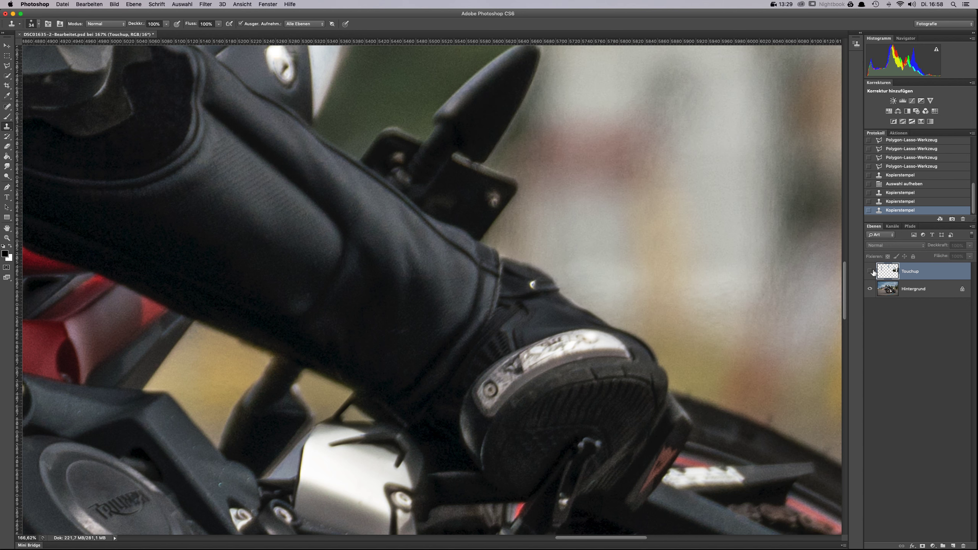
left_click(870, 272)
left_click(870, 272)
left_click(870, 271)
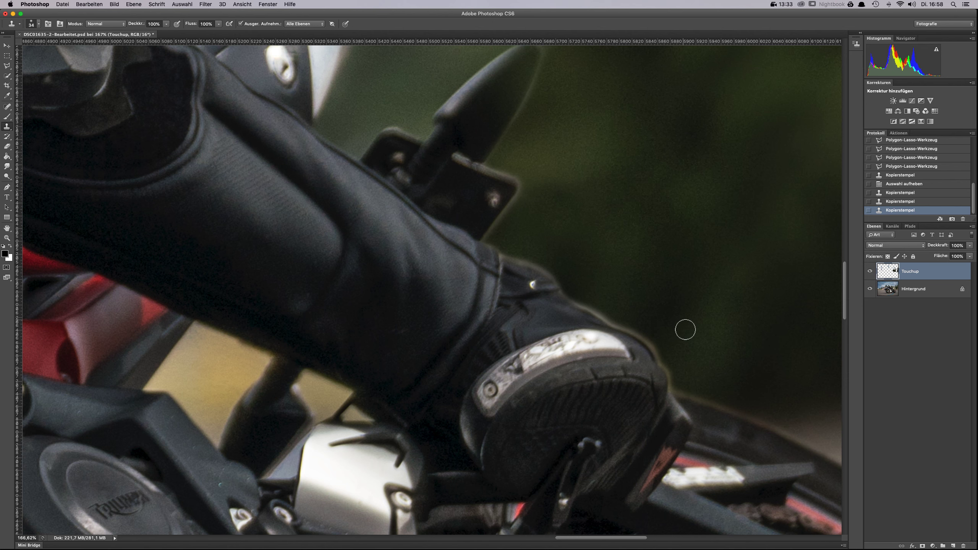
scroll(685, 329, "down", 5)
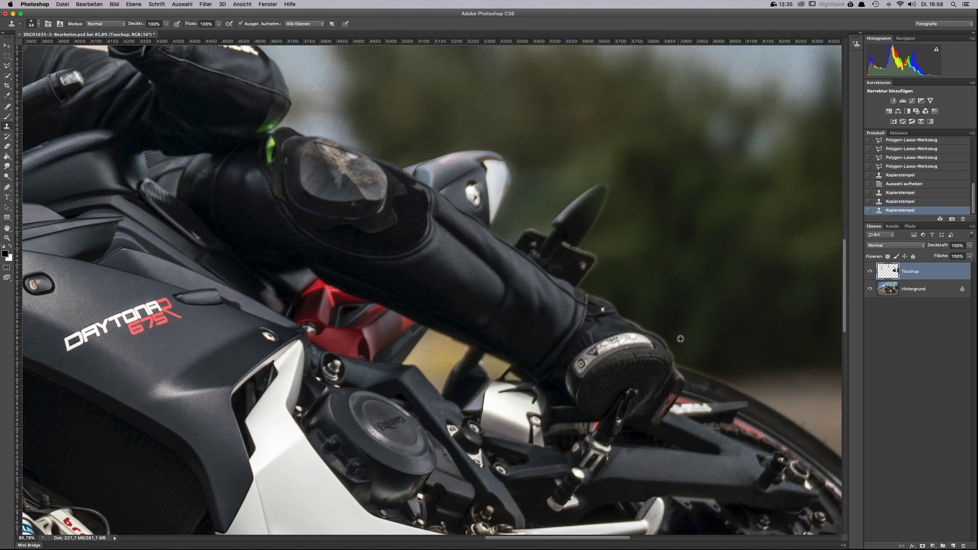
scroll(681, 339, "down", 5)
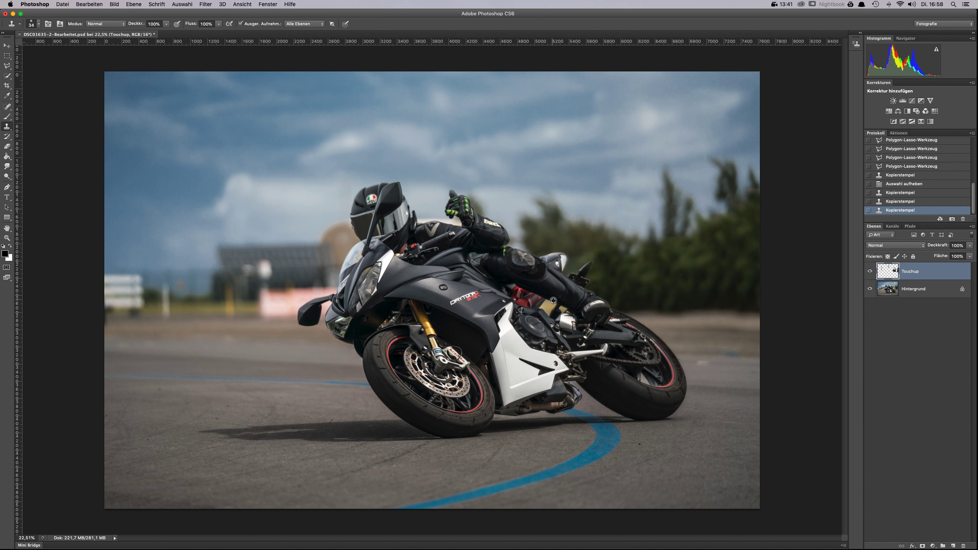
left_click(870, 272)
left_click(870, 272)
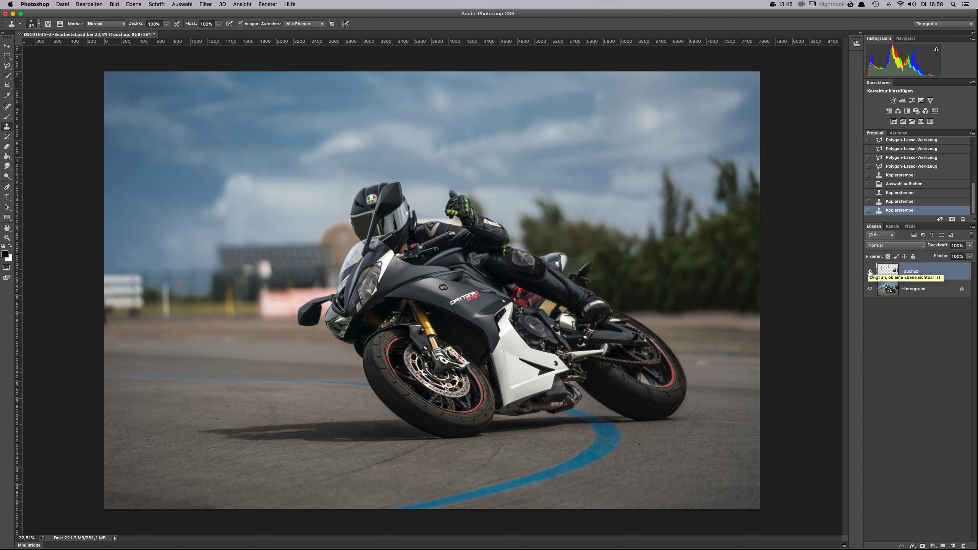
left_click(870, 272)
left_click(870, 272)
left_click(870, 273)
left_click(870, 273)
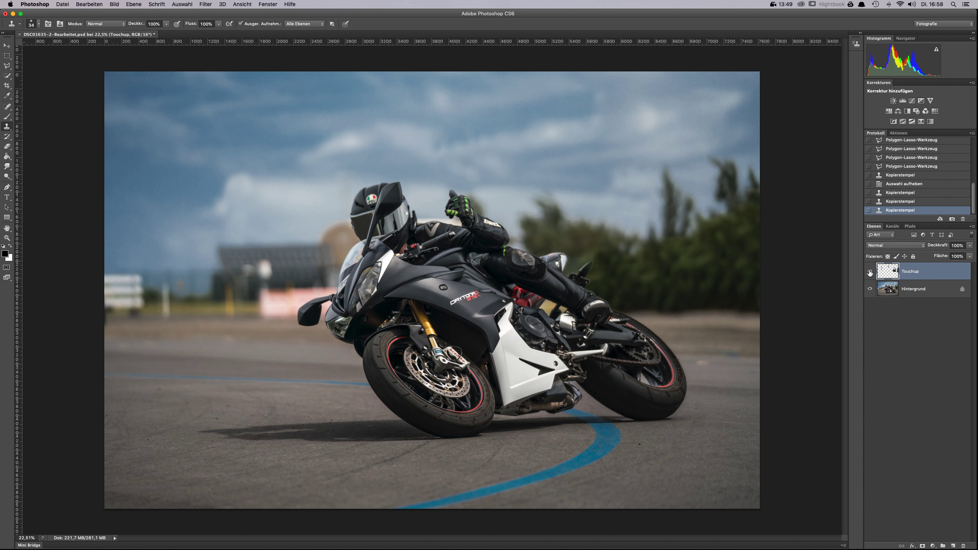
left_click(870, 273)
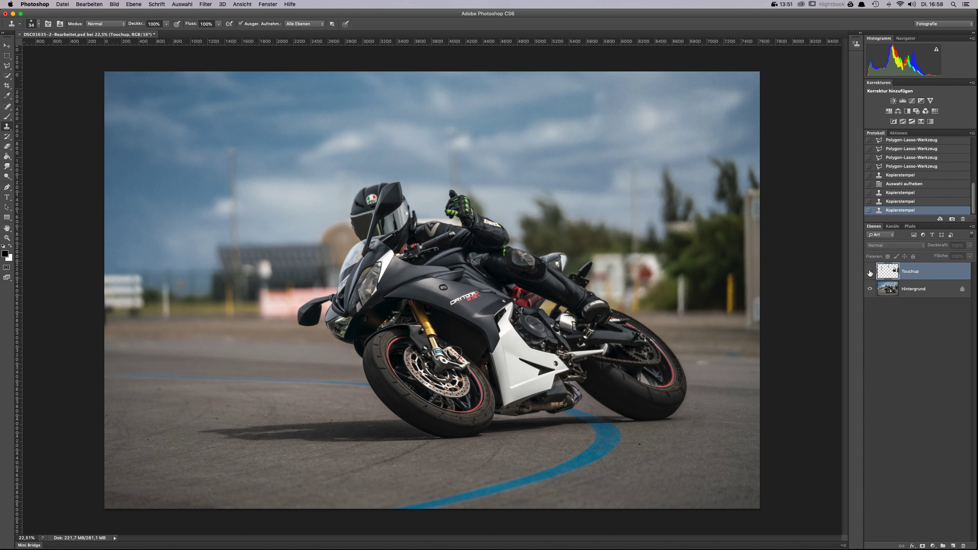
left_click(870, 272)
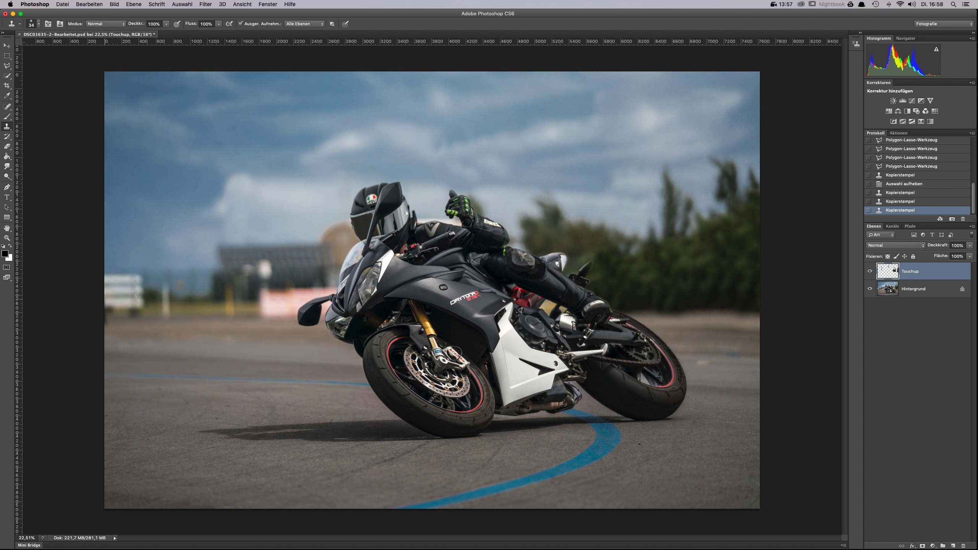
scroll(544, 296, "up", 10)
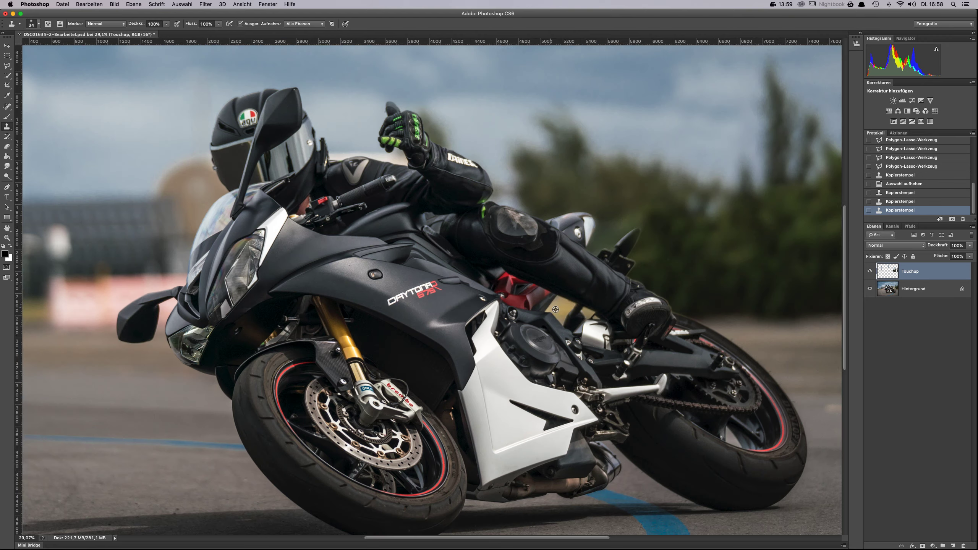
scroll(599, 300, "down", 8)
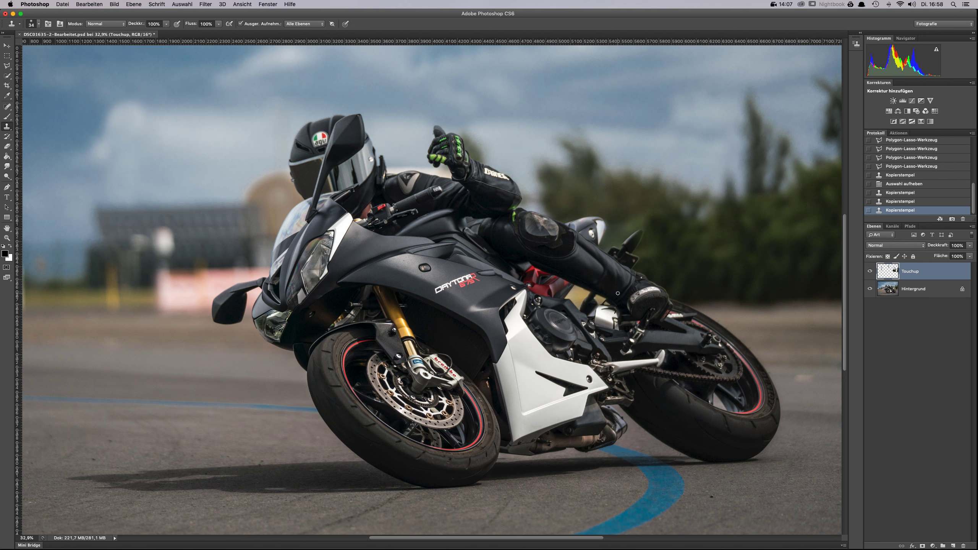
Set the Polygonal Lasso feather to 3 px.
scroll(600, 287, "up", 8)
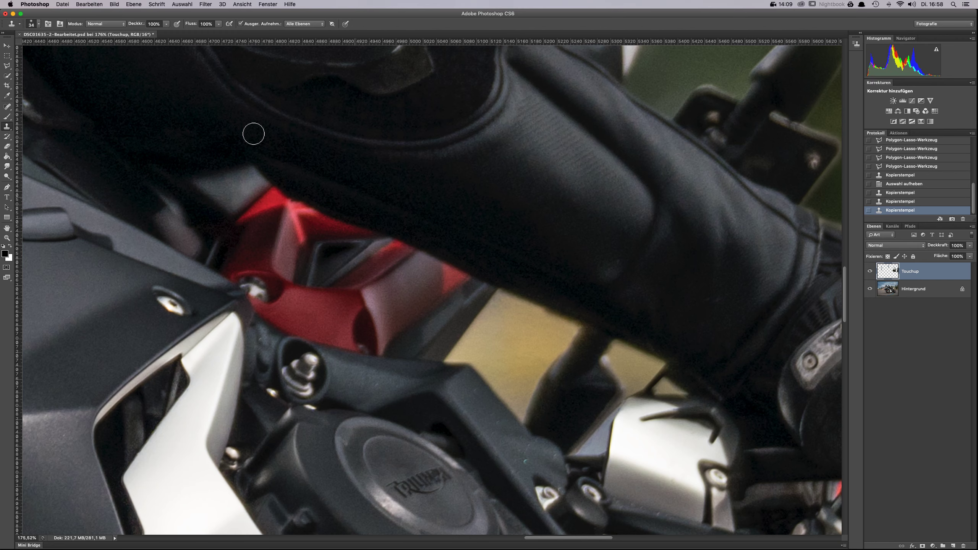
left_click(6, 66)
scroll(553, 227, "down", 3)
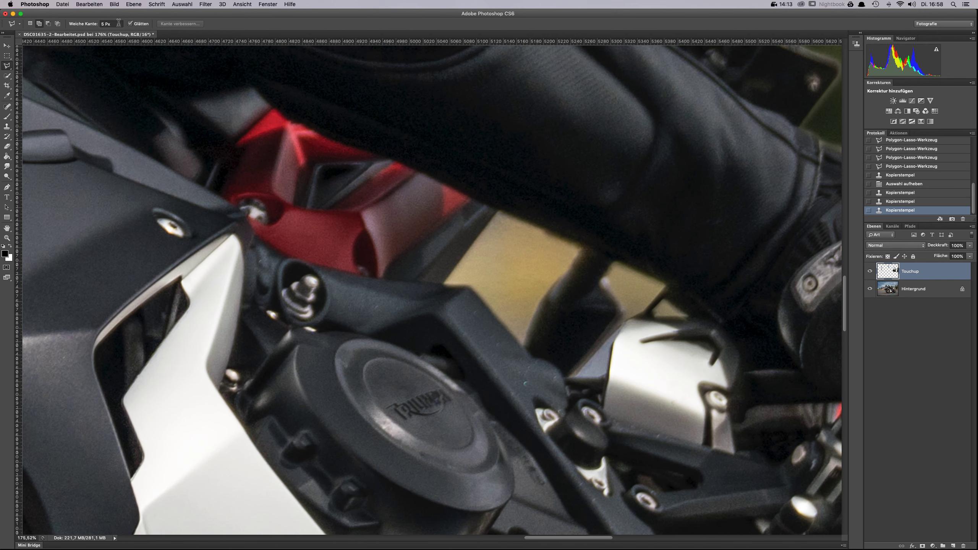
left_click(76, 26)
type("3")
key("Return")
Outline the first gold patch behind the engine.
left_click(499, 213)
left_click(446, 284)
left_click(462, 286)
left_click(476, 291)
left_click(524, 347)
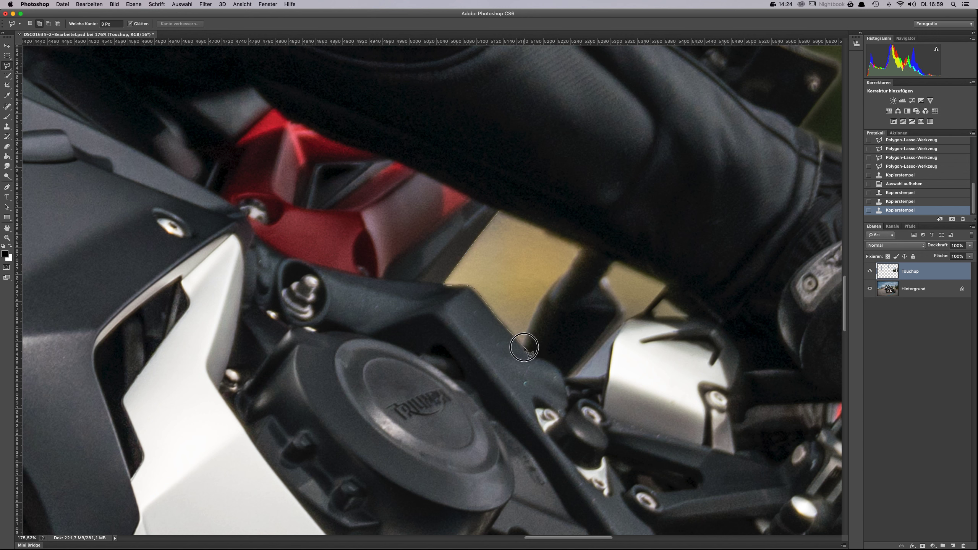
left_click(541, 304)
left_click(580, 253)
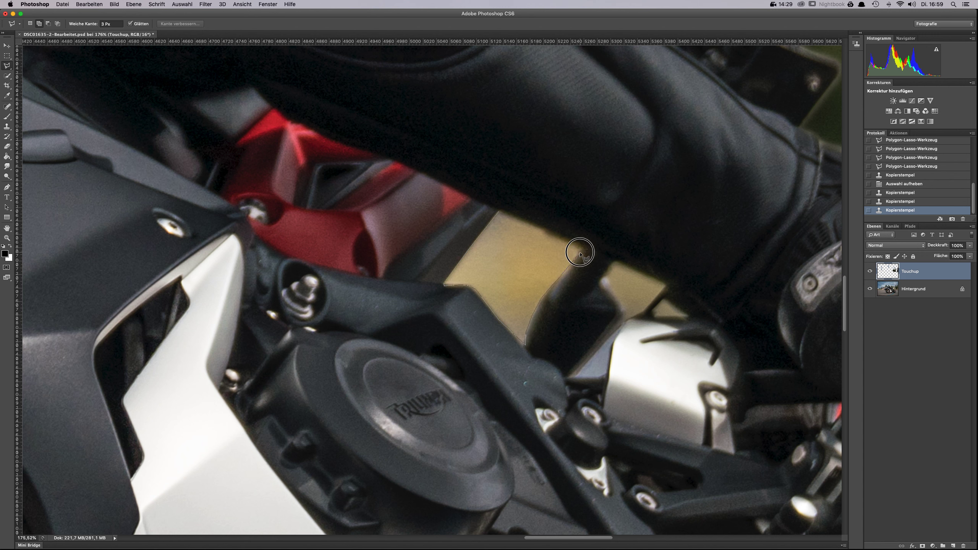
left_click(541, 222)
left_click(502, 213)
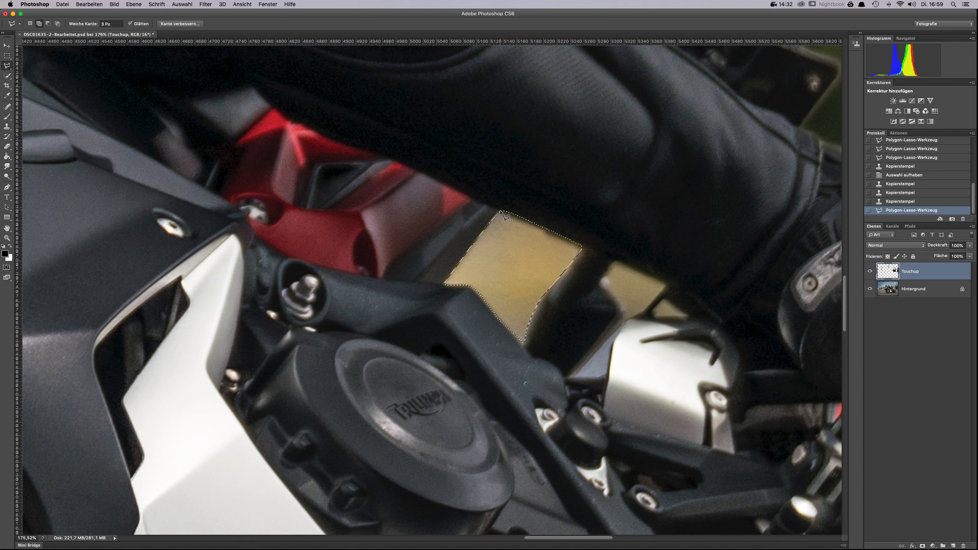
left_click(501, 211)
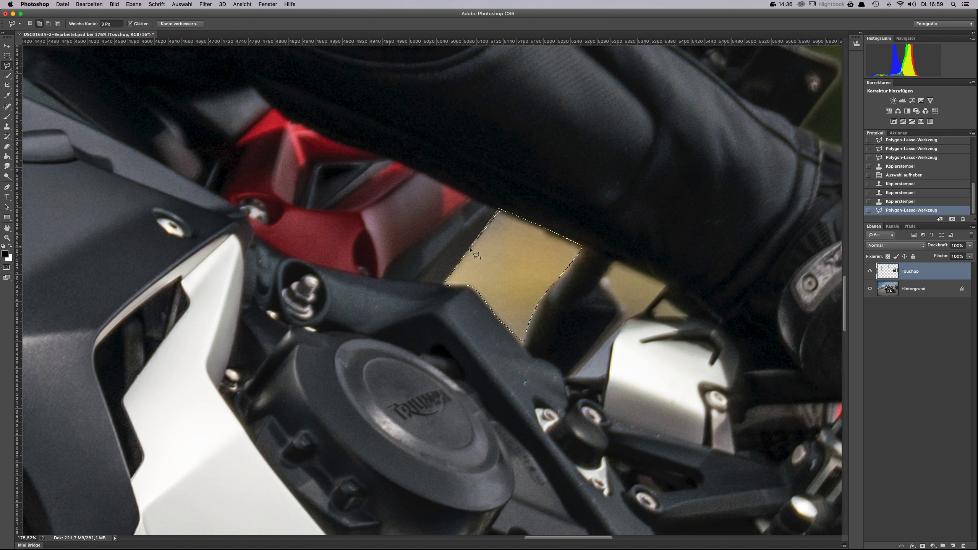
left_click(500, 211)
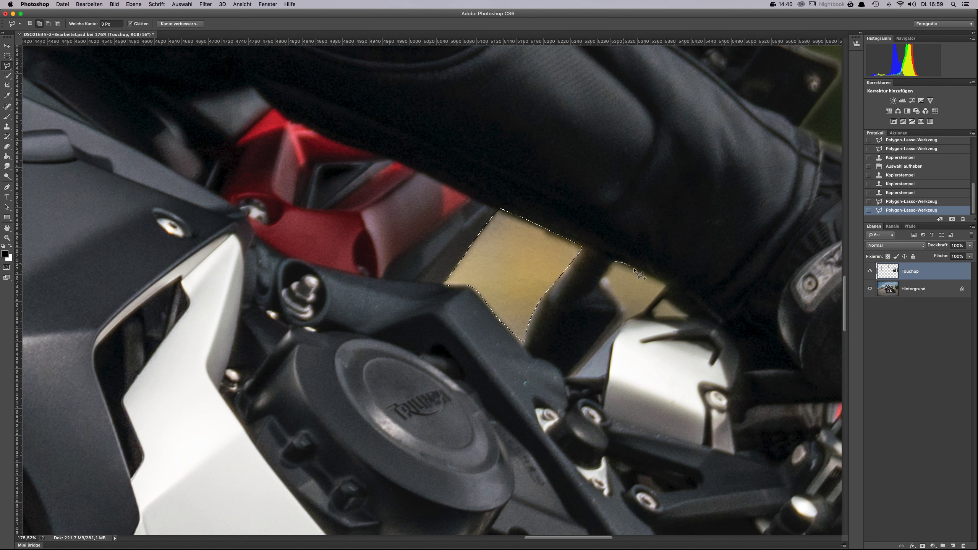
Add the second gold patch and small triangular bits to the selection.
mouse_move(635, 269)
left_mouse_down()
mouse_move(668, 286)
mouse_move(634, 319)
mouse_move(610, 287)
mouse_move(615, 263)
left_mouse_up()
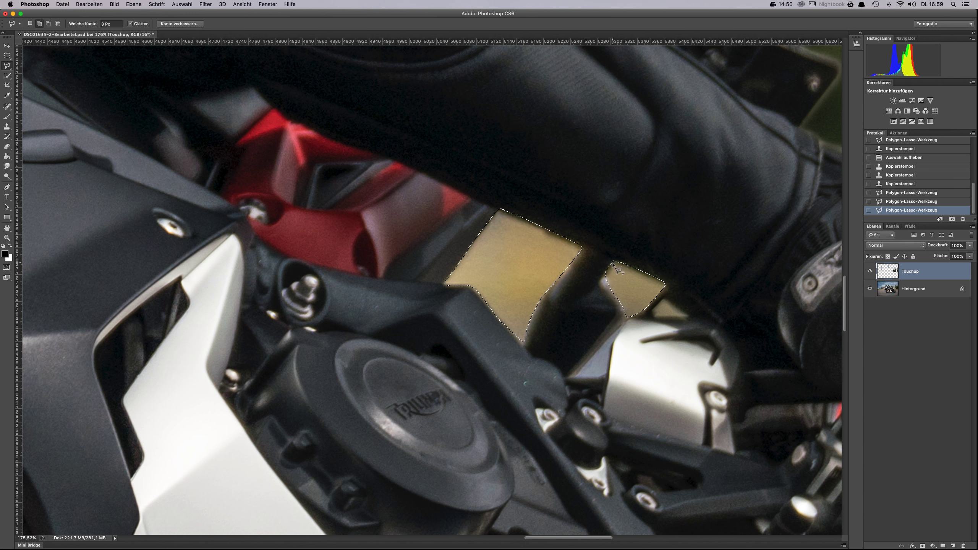
left_click(614, 263)
left_click(655, 318)
left_click(666, 300)
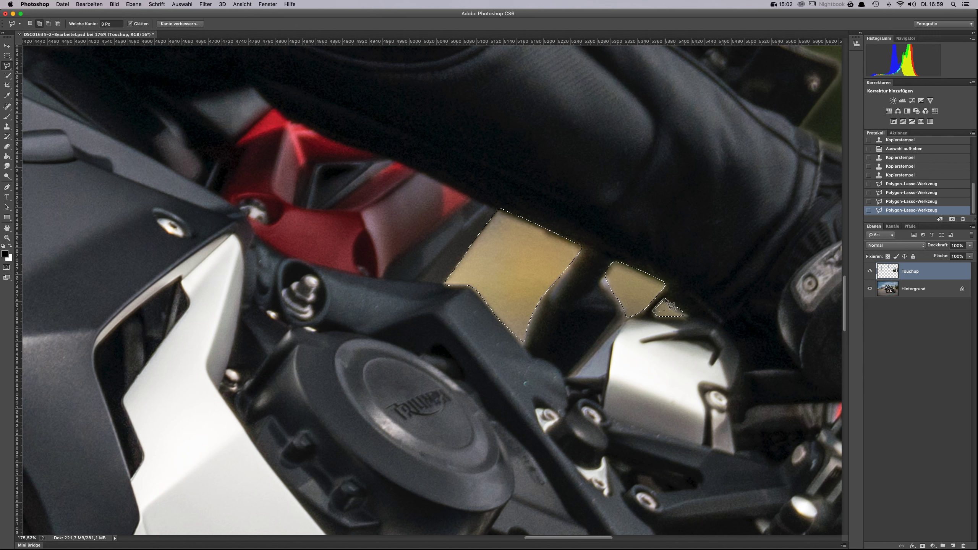
left_click(666, 300)
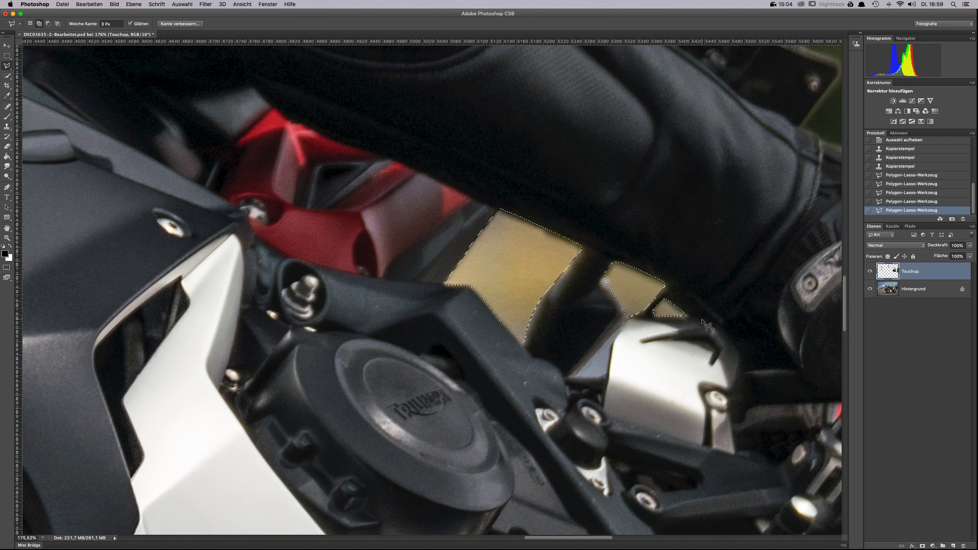
left_click(689, 315)
double_click(686, 316)
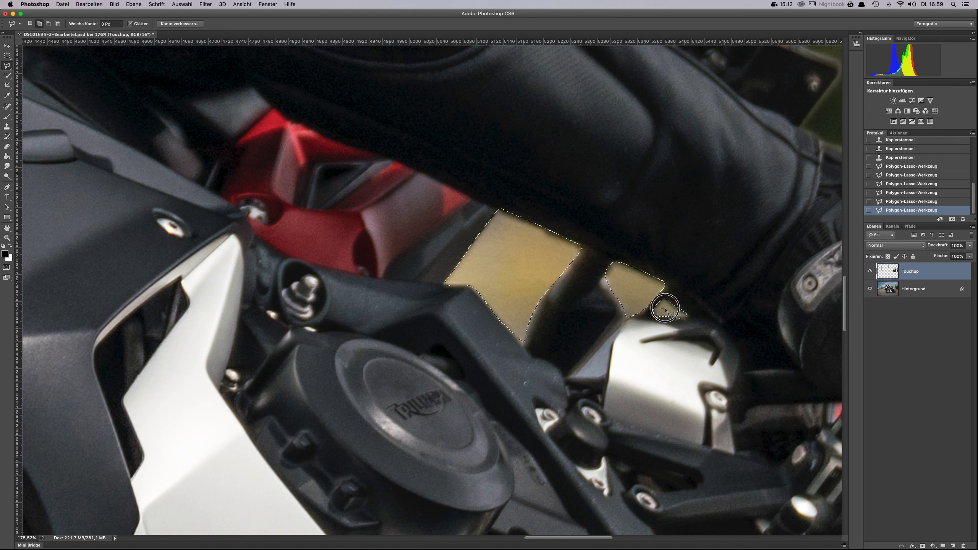
left_click(673, 312)
double_click(673, 315)
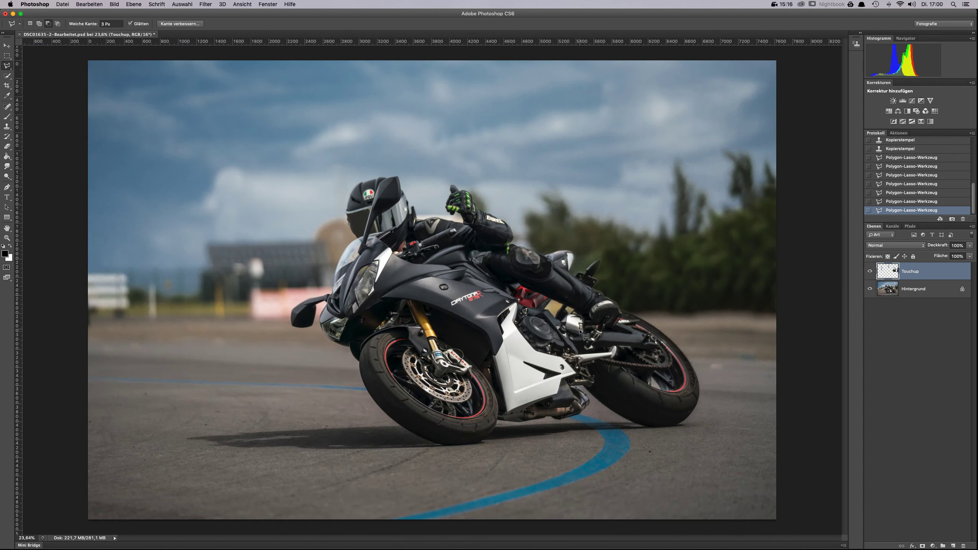
key("shift")
Clone background over the gold patches with a 125 px brush.
key("s")
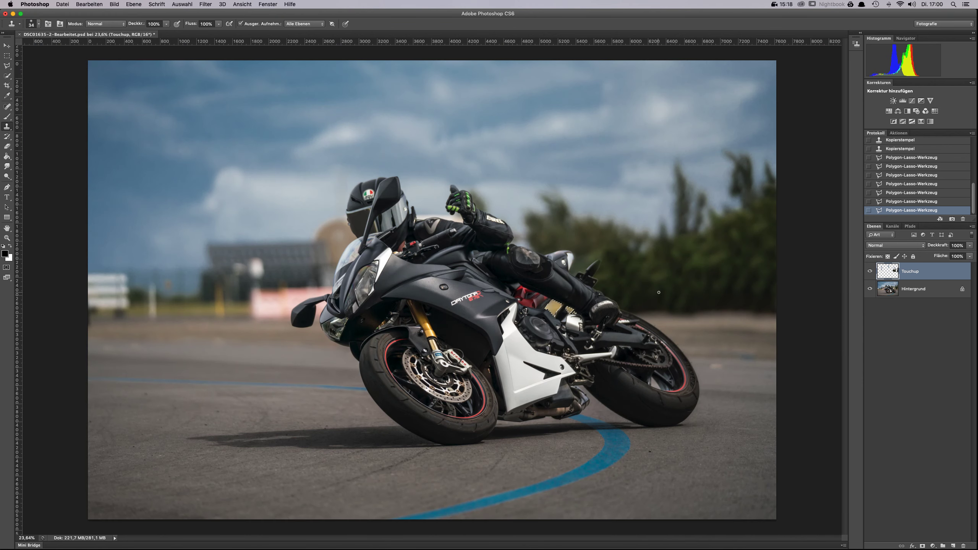
right_click(688, 301)
left_click_drag(708, 302, 714, 302)
mouse_move(578, 317)
left_mouse_down()
mouse_move(546, 310)
mouse_move(570, 311)
left_mouse_up()
right_click(650, 278)
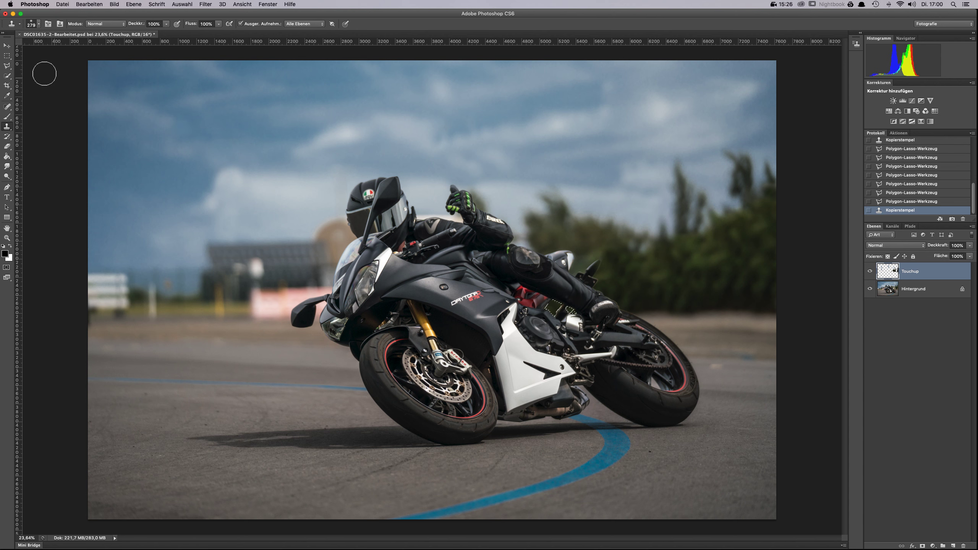
key("Escape")
Deselect via Auswahl aufheben in the canvas context menu.
left_click(6, 70)
right_click(679, 246)
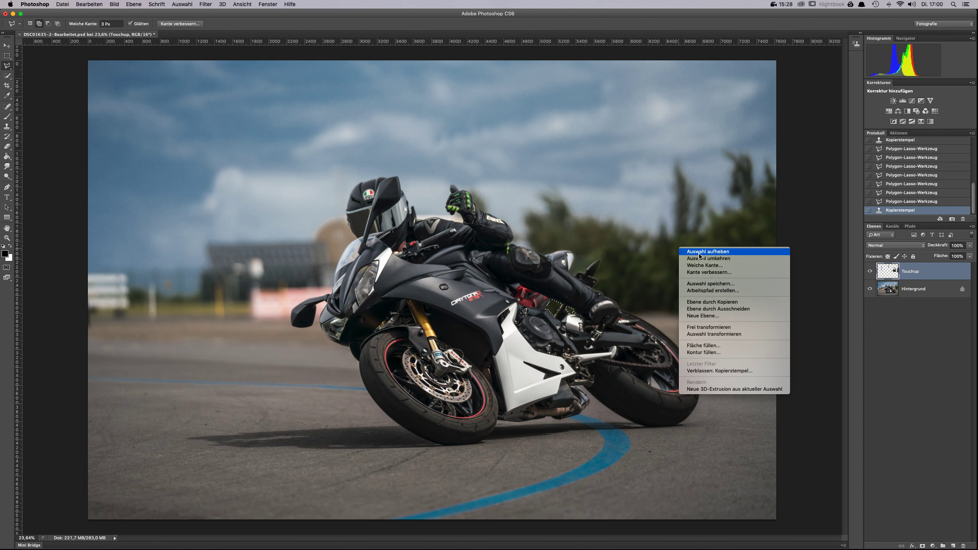
left_click(697, 252)
scroll(578, 317, "up", 5)
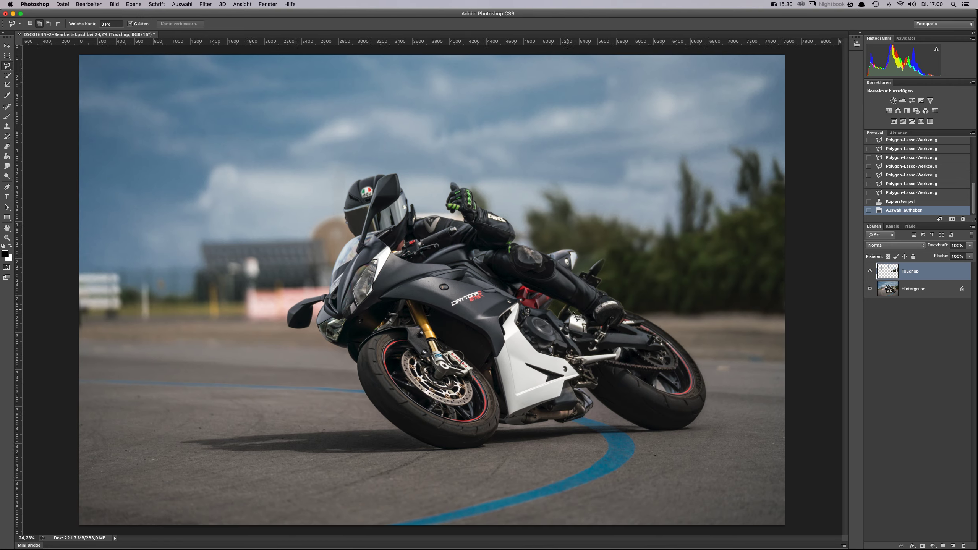
scroll(578, 317, "up", 5)
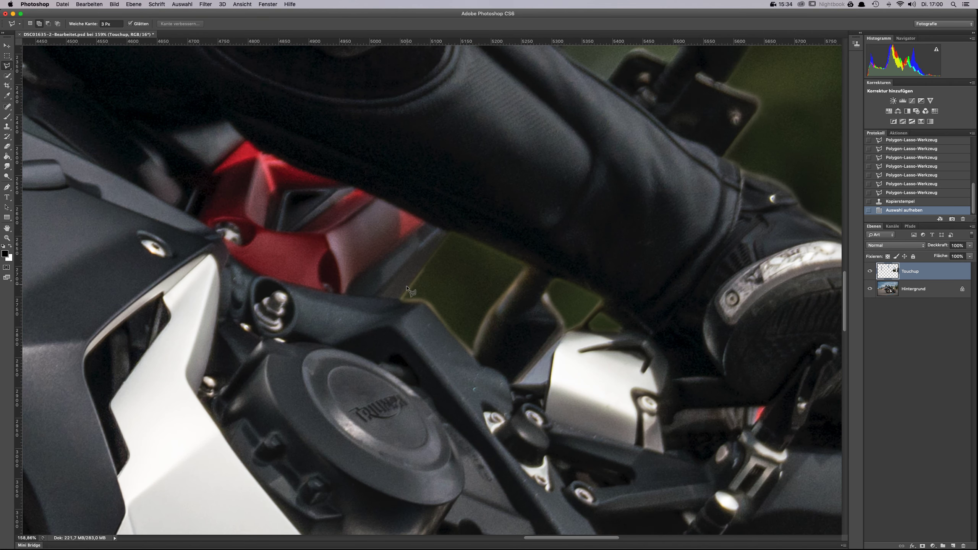
scroll(472, 338, "down", 9)
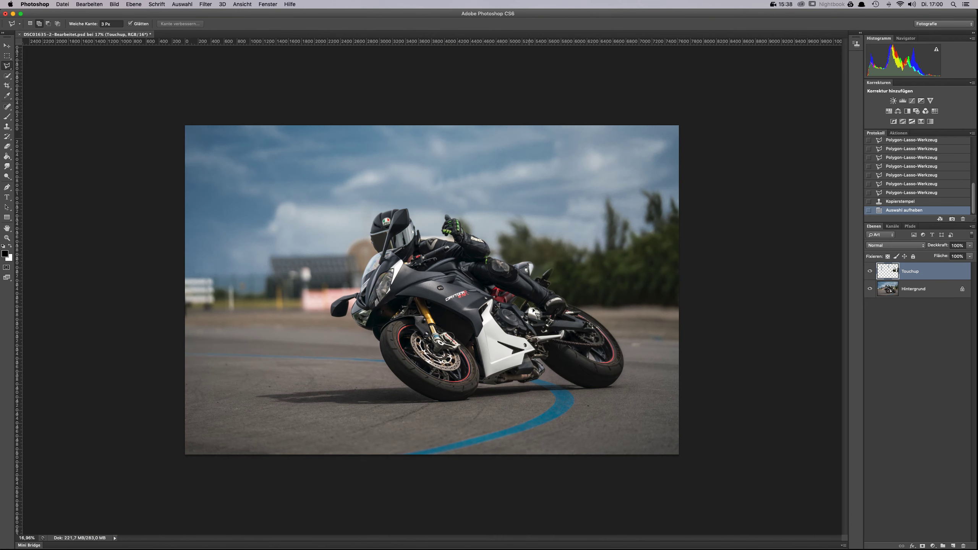
scroll(529, 313, "up", 10)
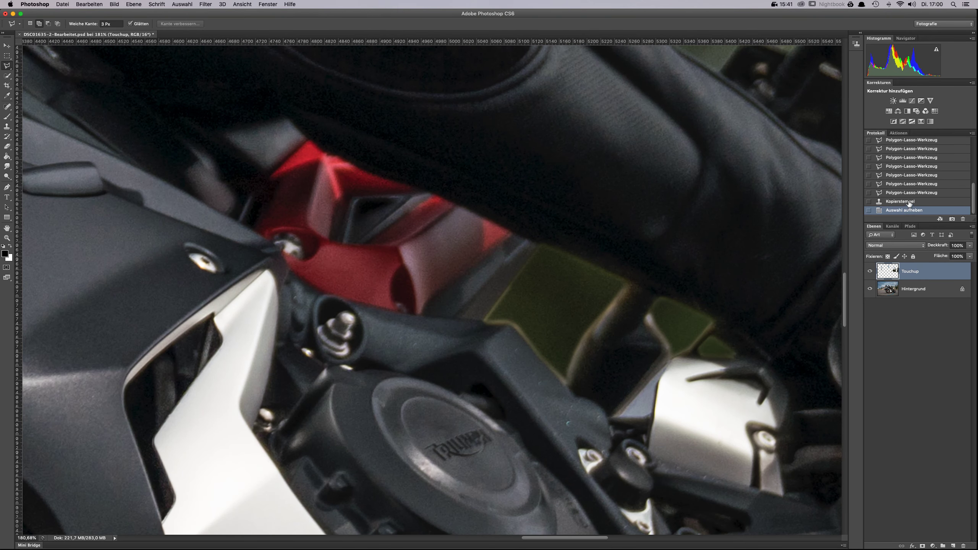
Restore the selection from the Kopierstempel history state and expand it by 2 pixels.
left_click(901, 201)
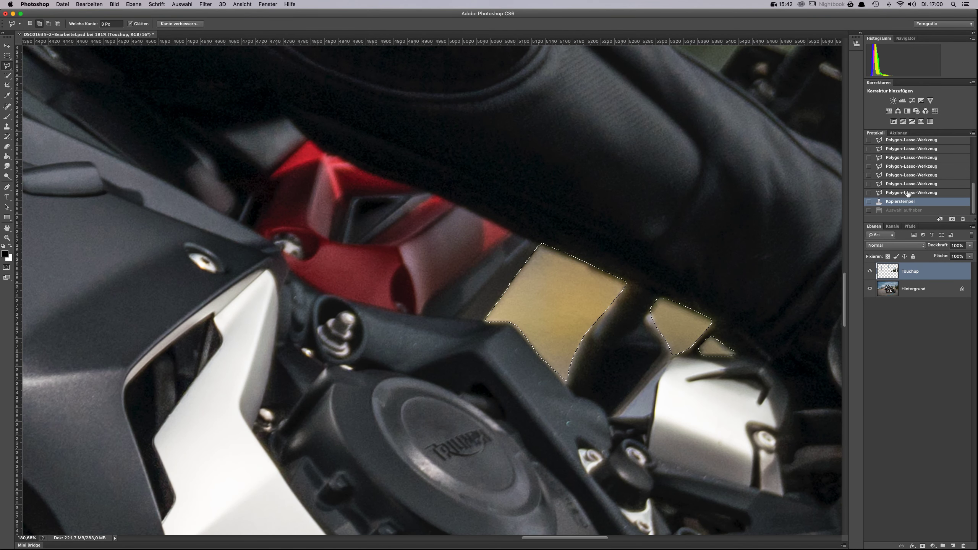
key("super+z")
key("super+z")
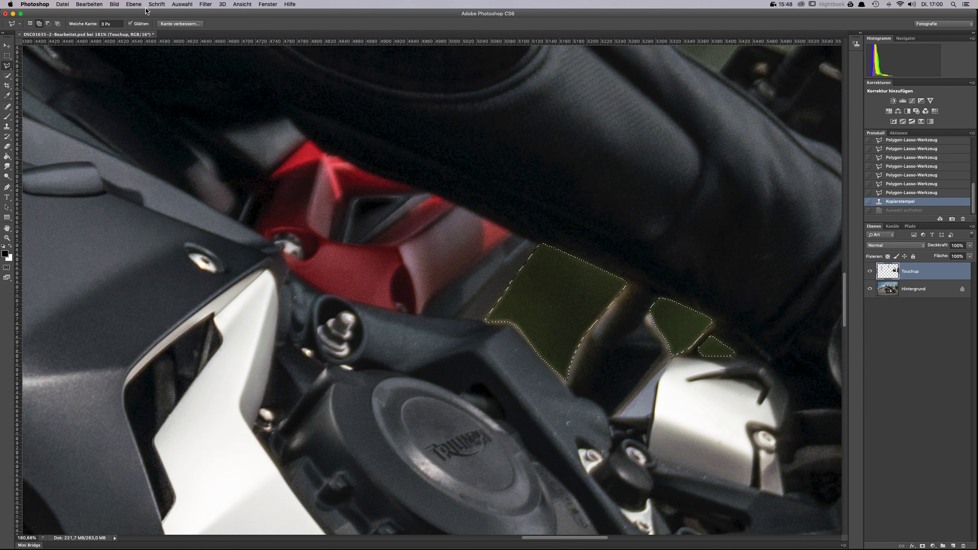
left_click(129, 4)
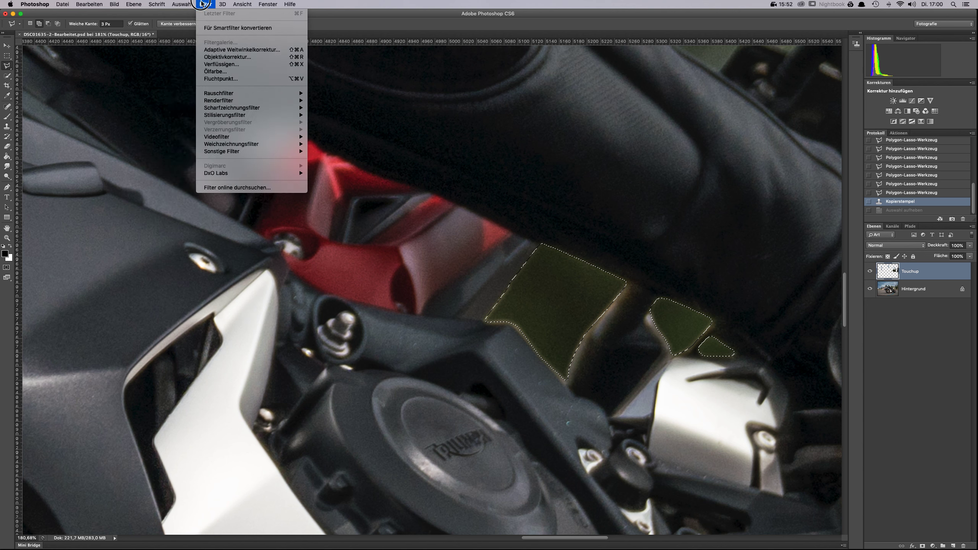
mouse_move(185, 3)
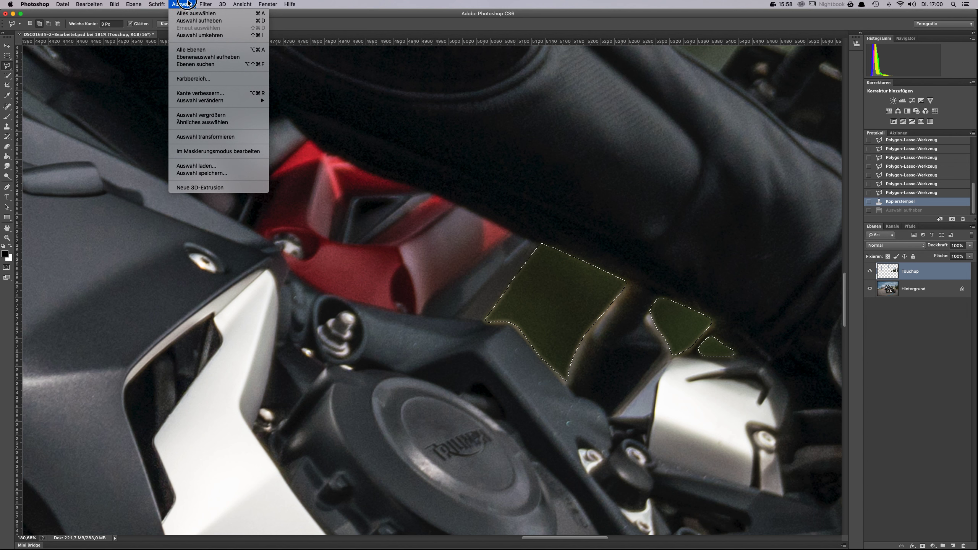
mouse_move(207, 105)
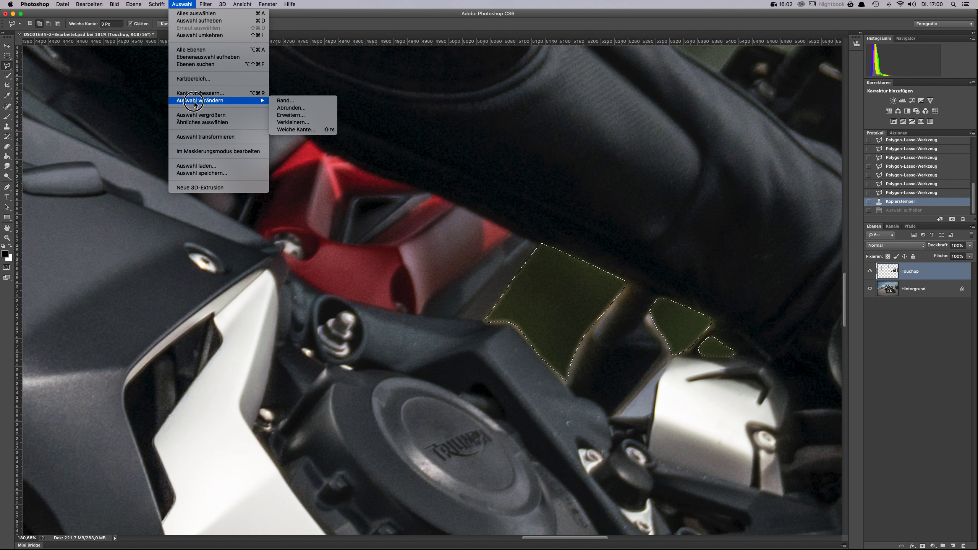
left_click(298, 116)
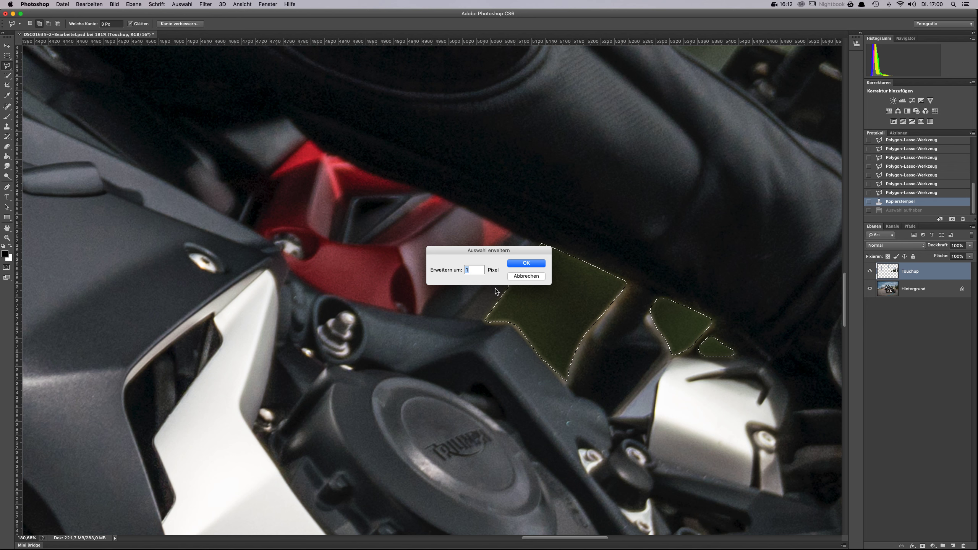
type("2")
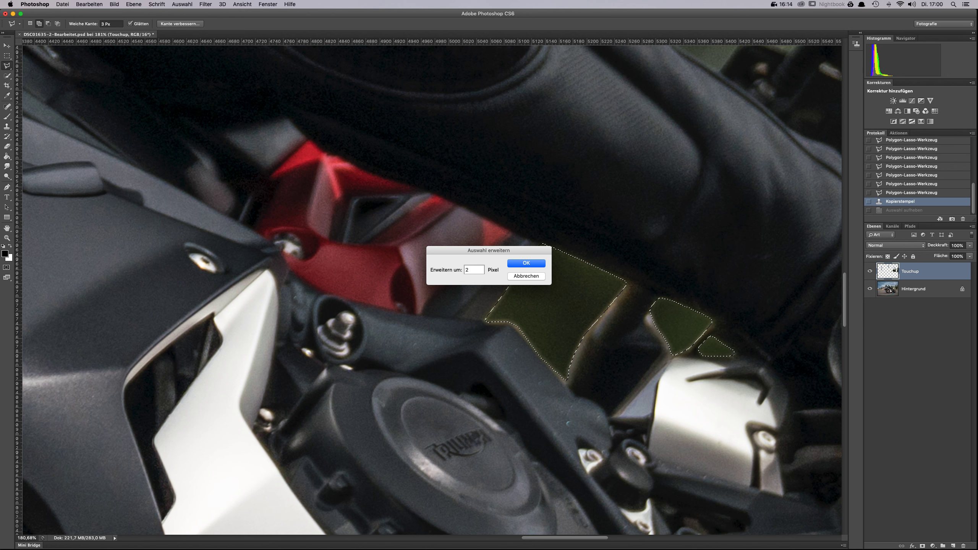
key("Return")
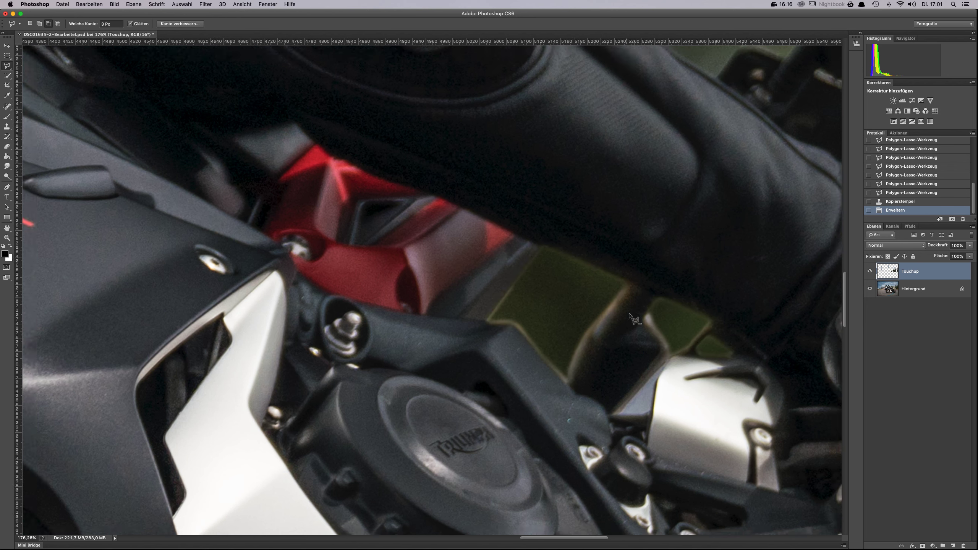
Clone over the clutter by the boot and footpeg, then deselect.
scroll(637, 320, "down", 10)
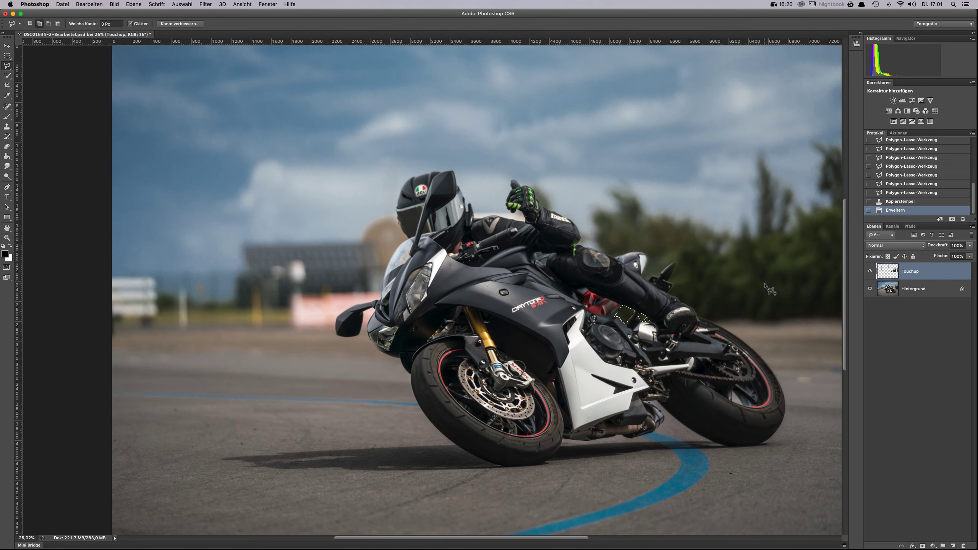
key("s")
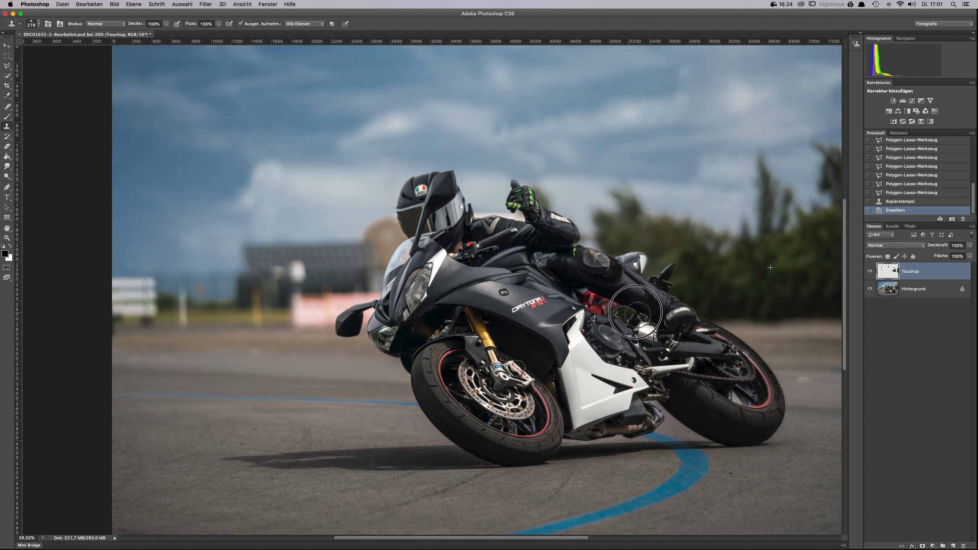
left_click(659, 317)
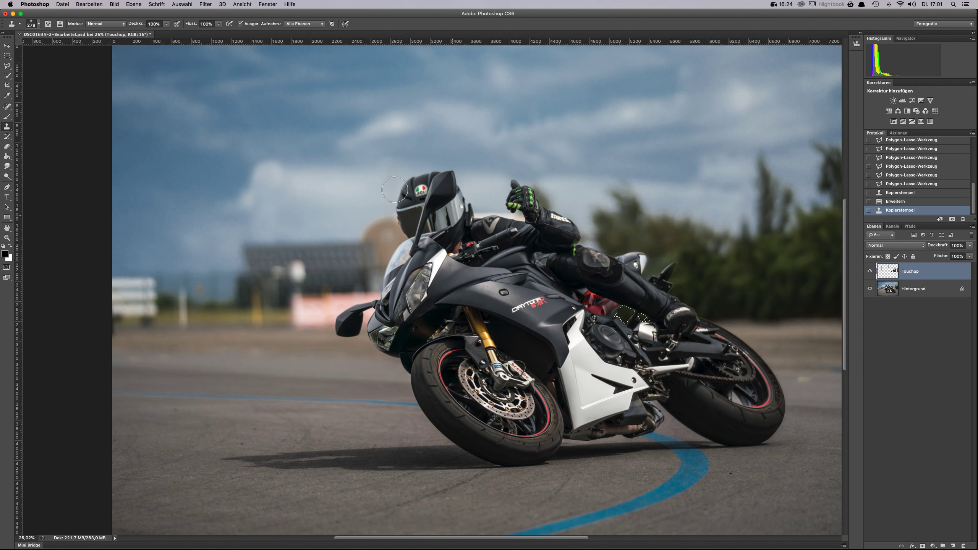
key("l")
right_click(360, 153)
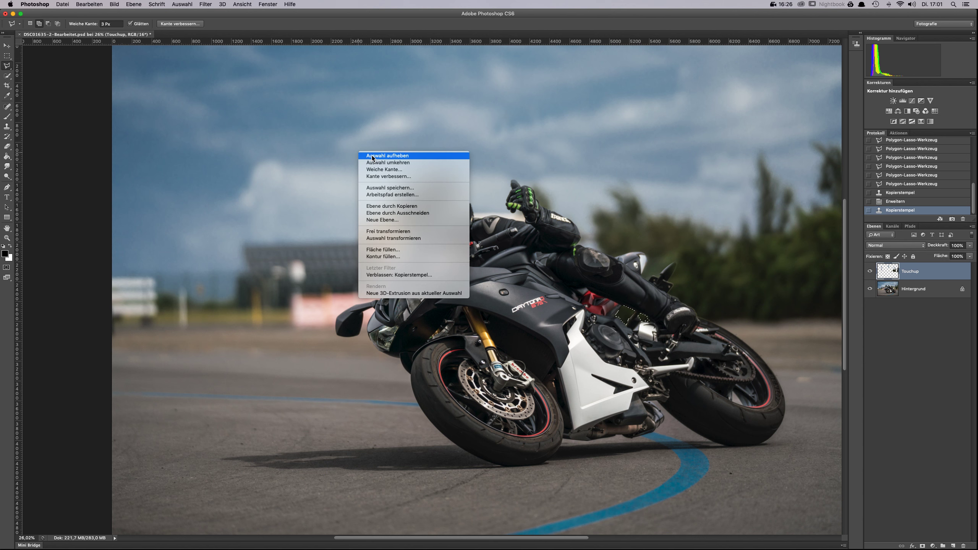
key("Return")
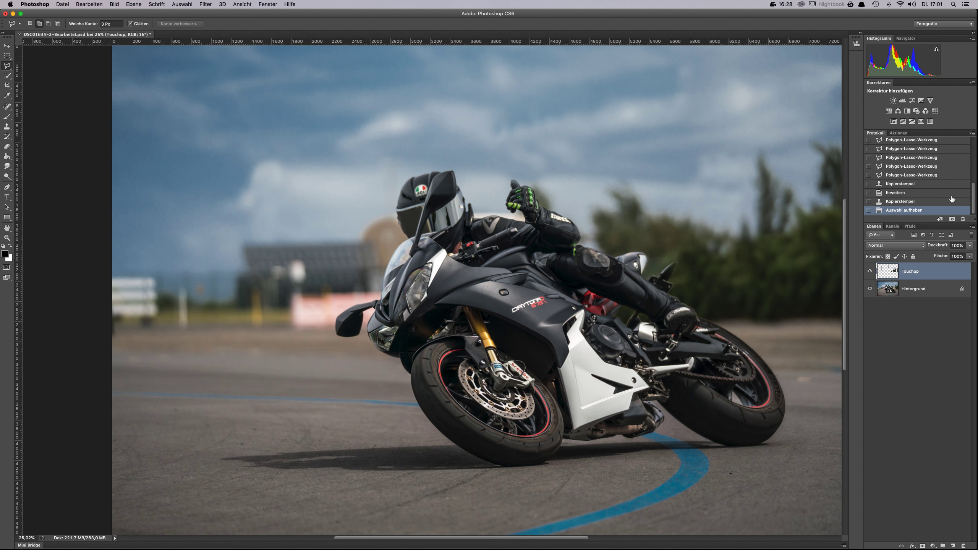
Step back through the History states to compare, ending on the latest retouched state.
left_click(910, 201)
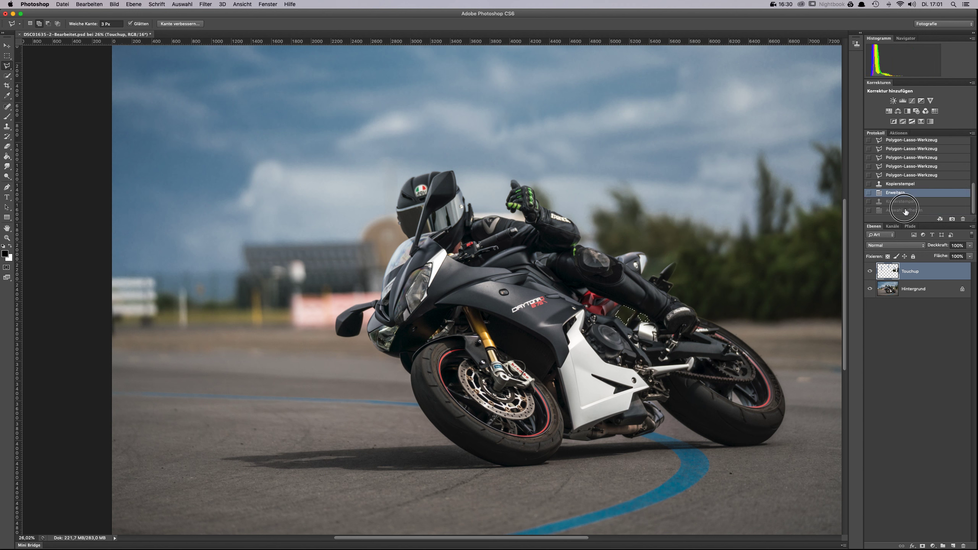
left_click(905, 211)
left_click(896, 193)
left_click(896, 187)
left_click(896, 179)
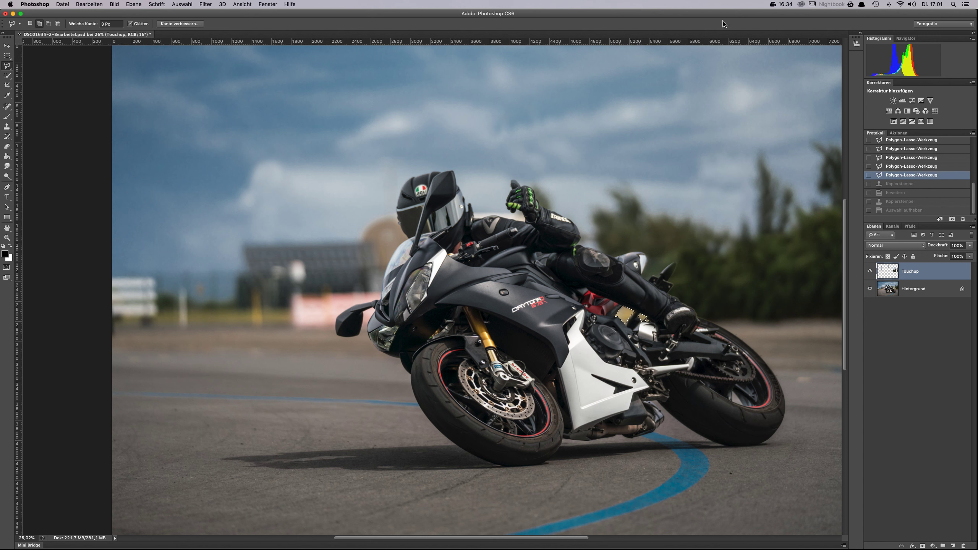
left_click(801, 6)
left_click(903, 210)
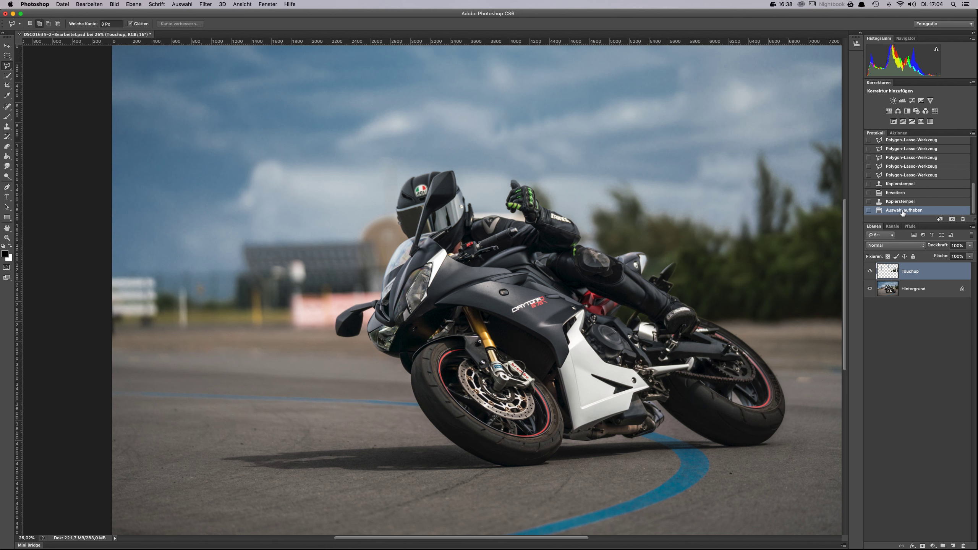
scroll(634, 326, "up", 5)
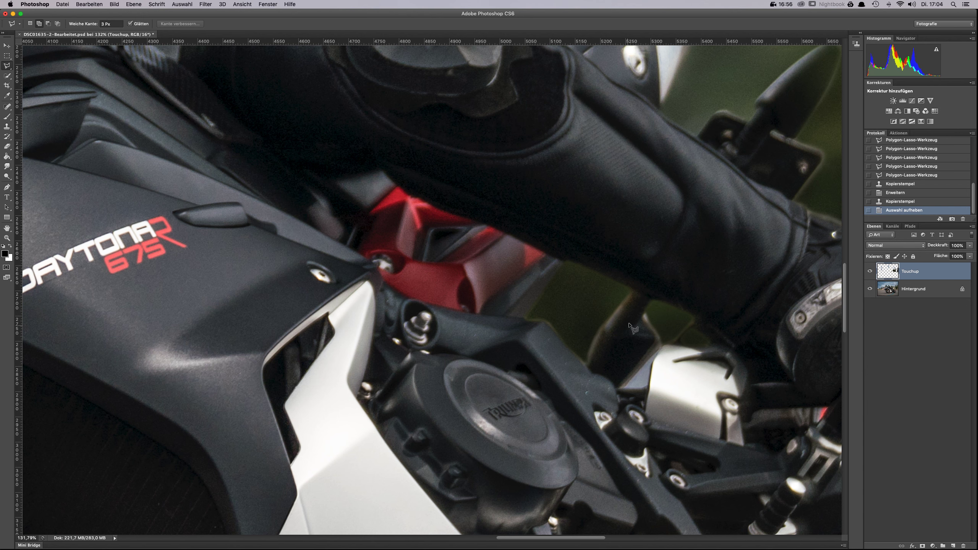
Shrink the Clone Stamp brush to 19 px, try a stroke over the gap, then undo it.
scroll(628, 327, "up", 3)
scroll(634, 322, "up", 3)
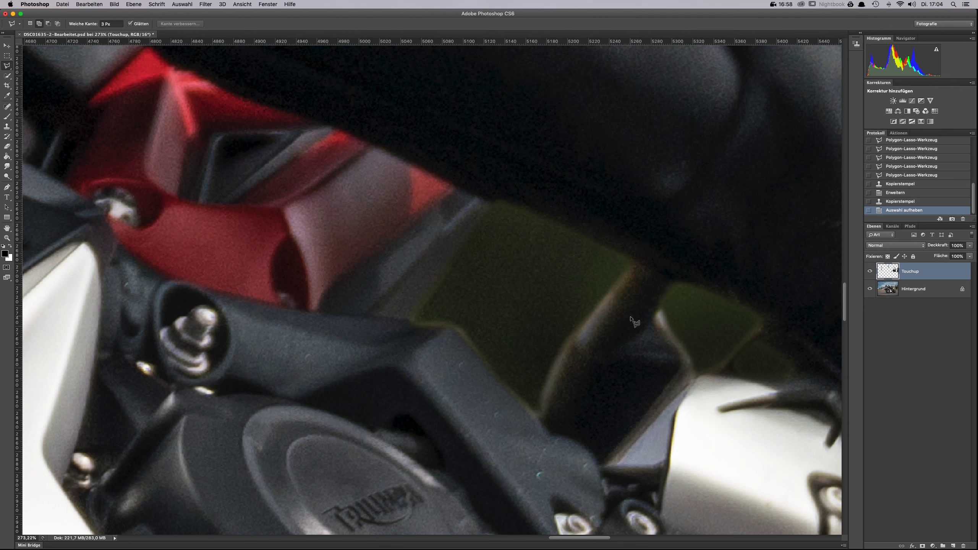
key("s")
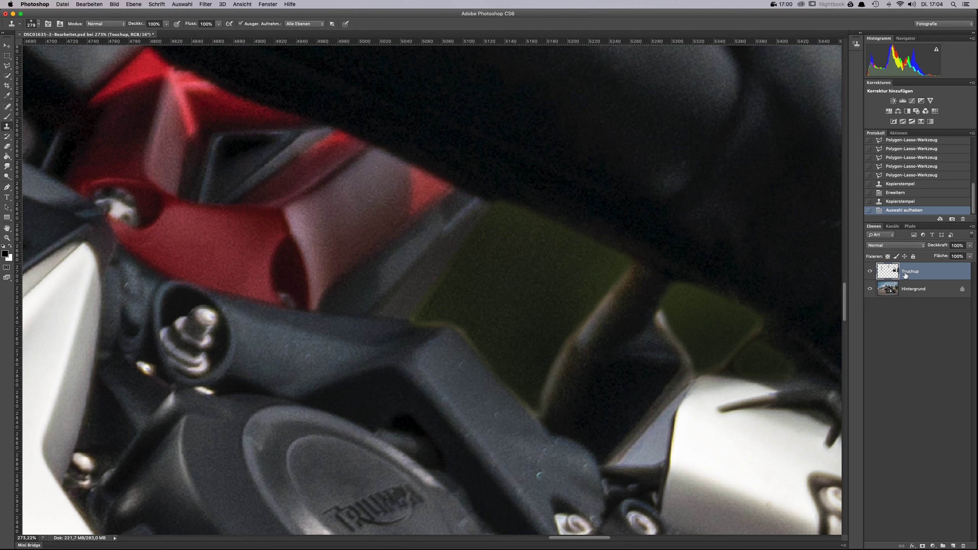
right_click(619, 324)
left_click_drag(641, 340, 627, 340)
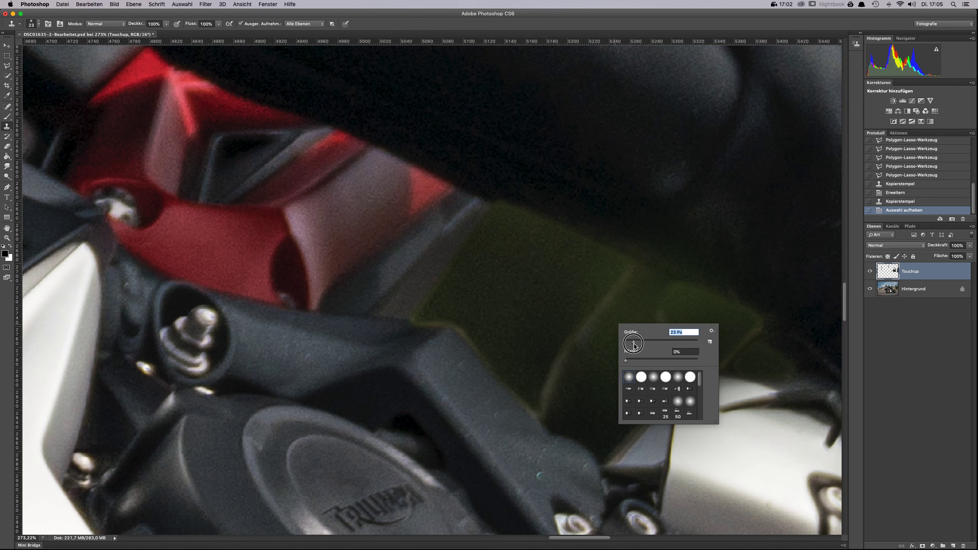
key("Return")
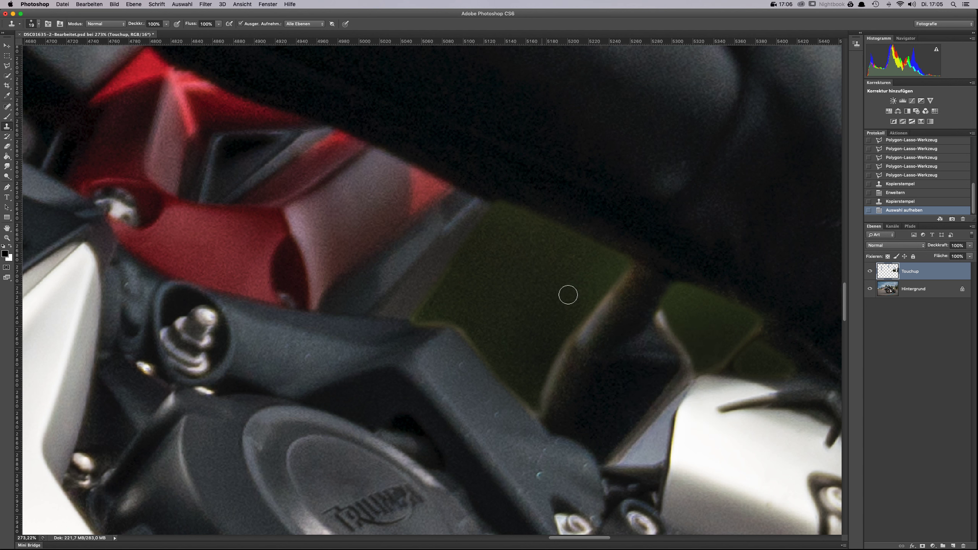
left_click(657, 283, "alt")
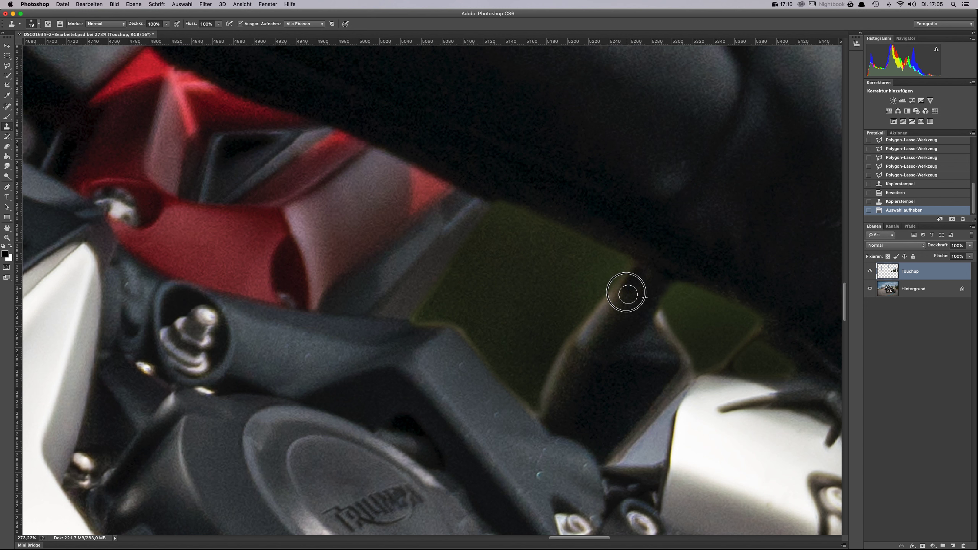
mouse_move(647, 280)
left_mouse_down()
mouse_move(619, 320)
mouse_move(638, 286)
left_mouse_up()
key("super+z")
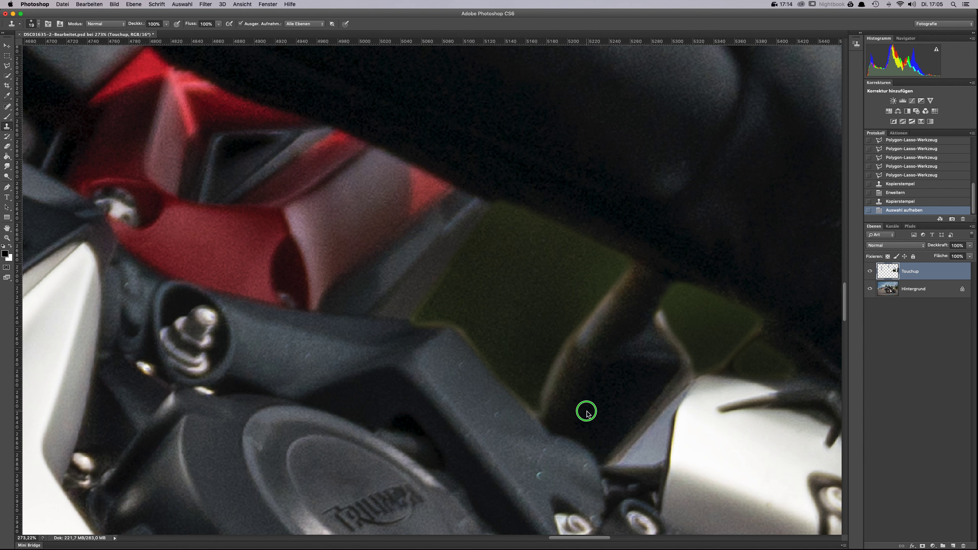
With a 45 px brush, clone dark detail over the gap and the bright spot by the engine.
right_click(587, 422)
left_click(619, 428)
left_click_drag(618, 428, 614, 428)
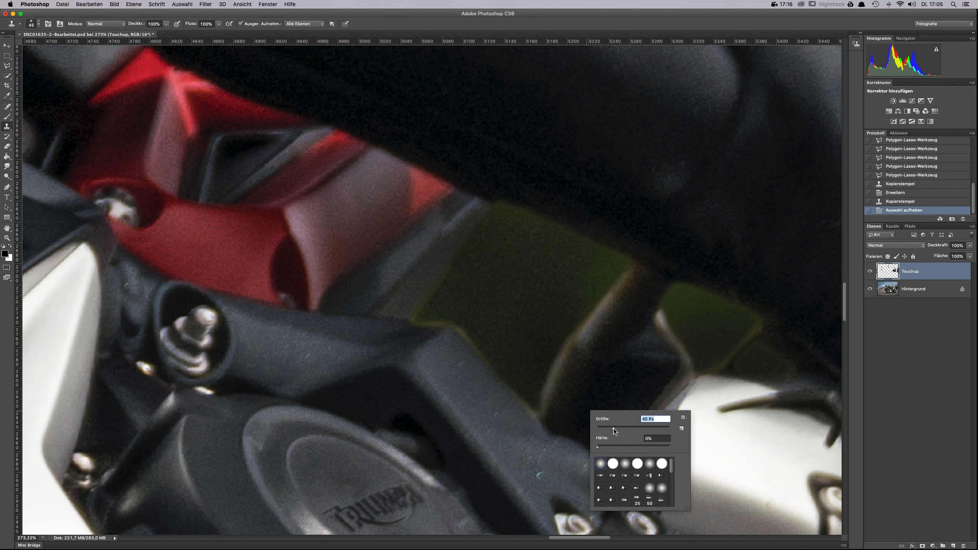
key("Return")
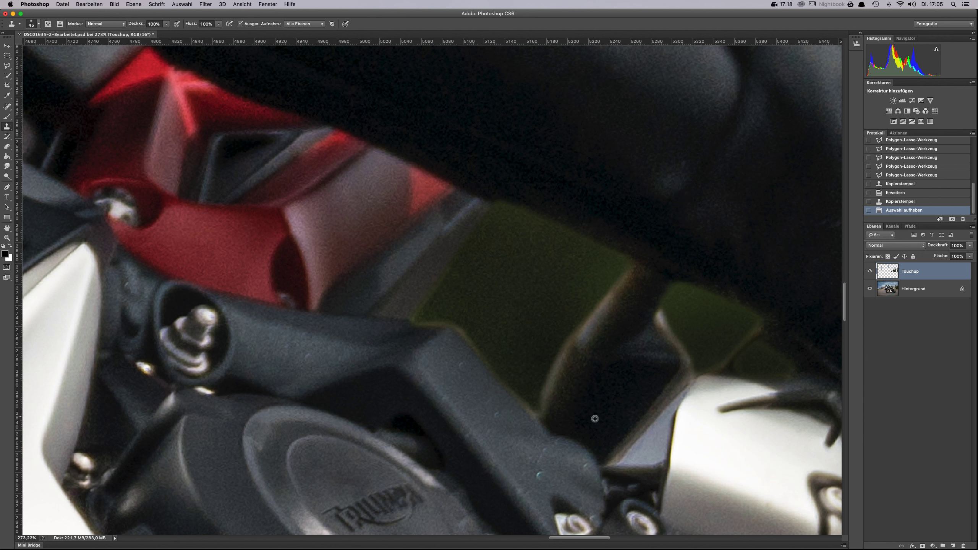
mouse_move(567, 411)
left_mouse_down()
mouse_move(574, 368)
mouse_move(647, 286)
left_mouse_up()
left_click(609, 398)
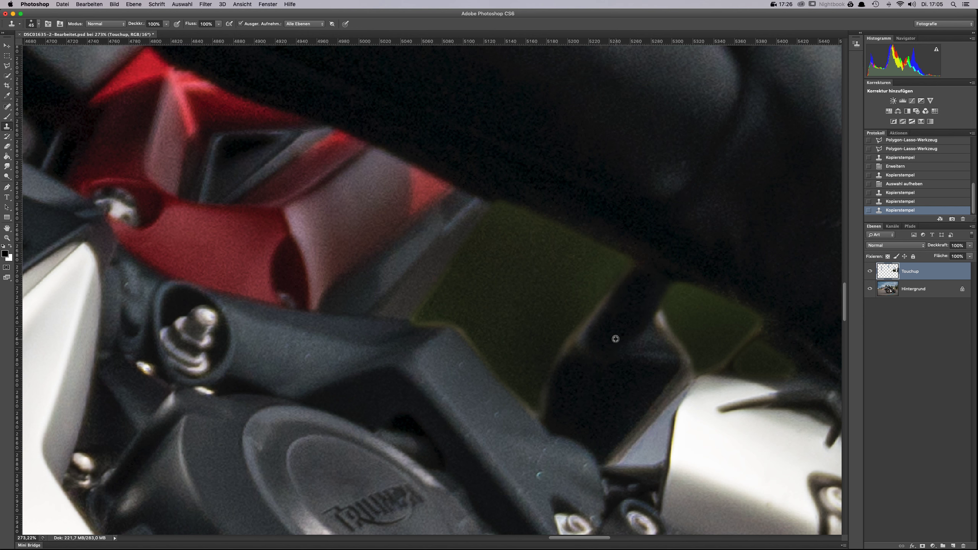
Toggle the Touchup layer off and on three times to compare against the original.
scroll(604, 398, "down", 1)
scroll(604, 399, "down", 10)
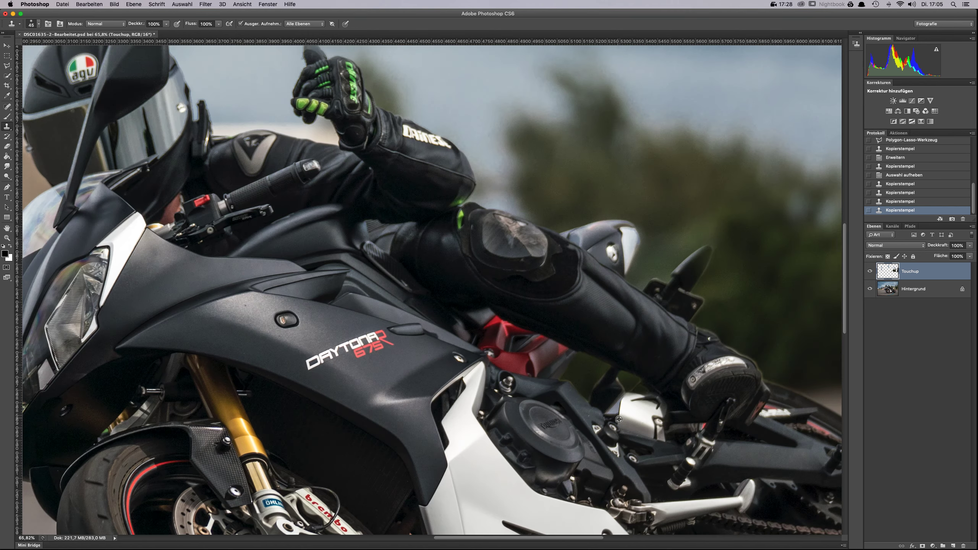
scroll(625, 411, "down", 3)
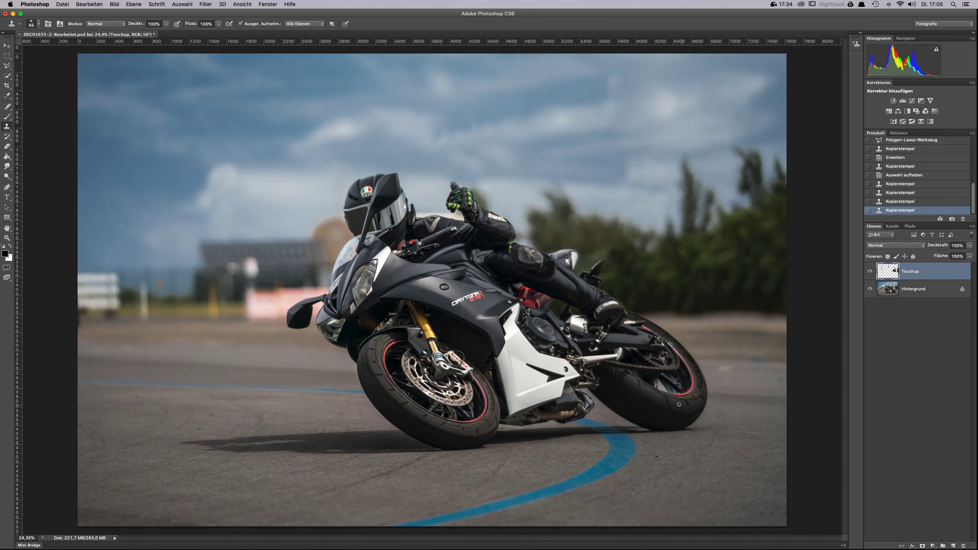
scroll(558, 296, "up", 10)
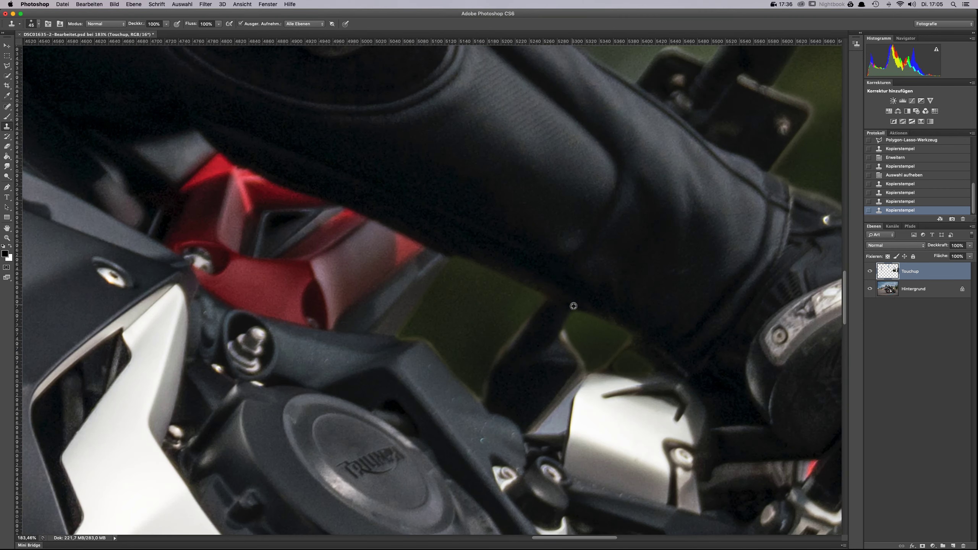
left_click(870, 271)
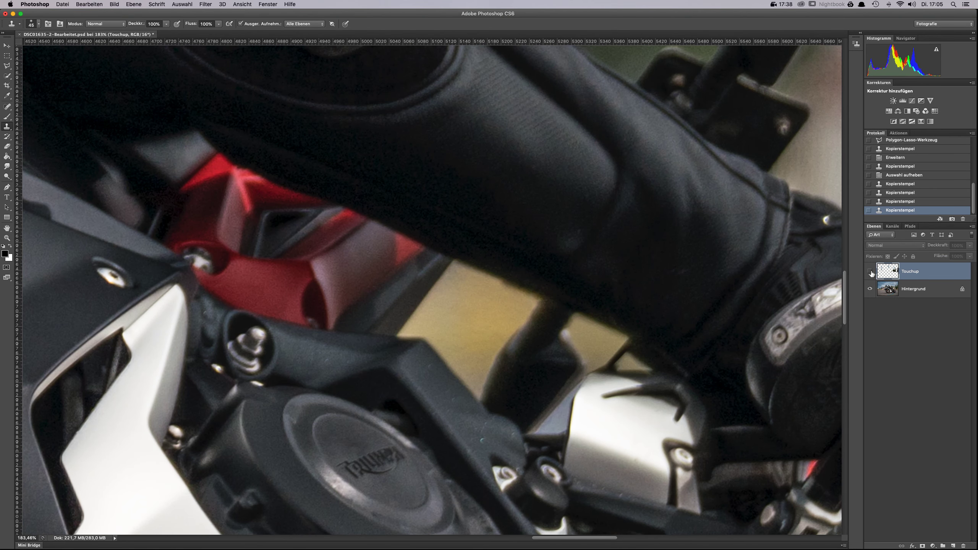
left_click(871, 272)
left_click(870, 272)
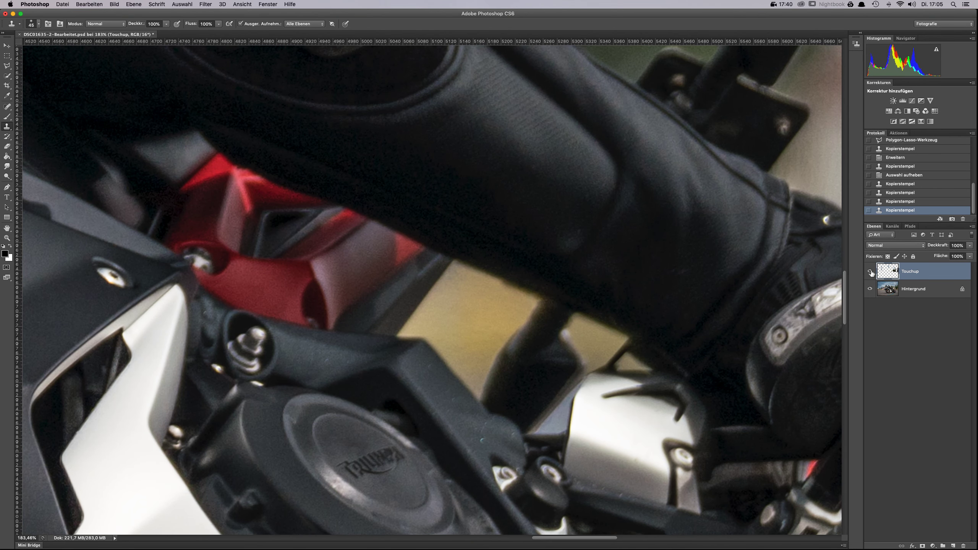
left_click(871, 271)
left_click(870, 272)
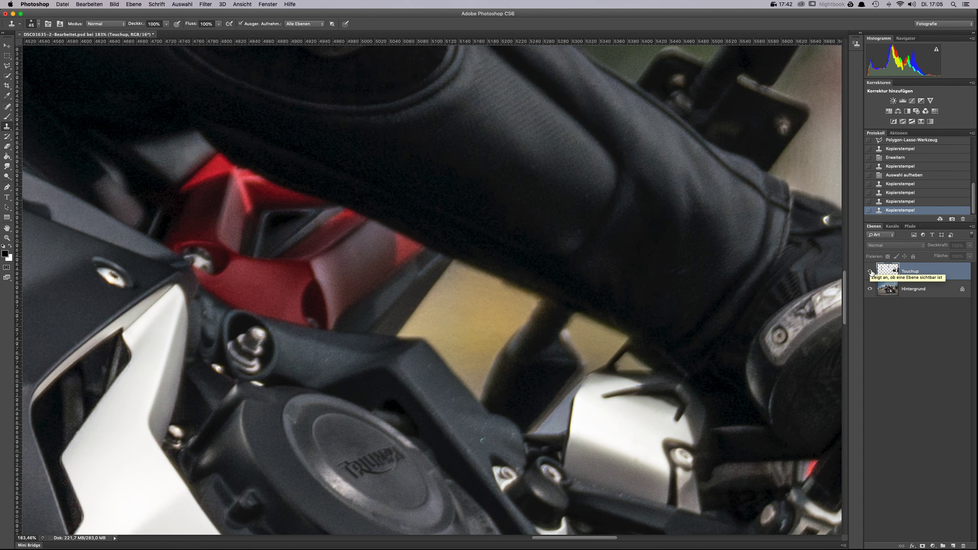
left_click(870, 271)
Fit the whole photo in the window and zoom around to inspect the cleaned frame.
key("super+0")
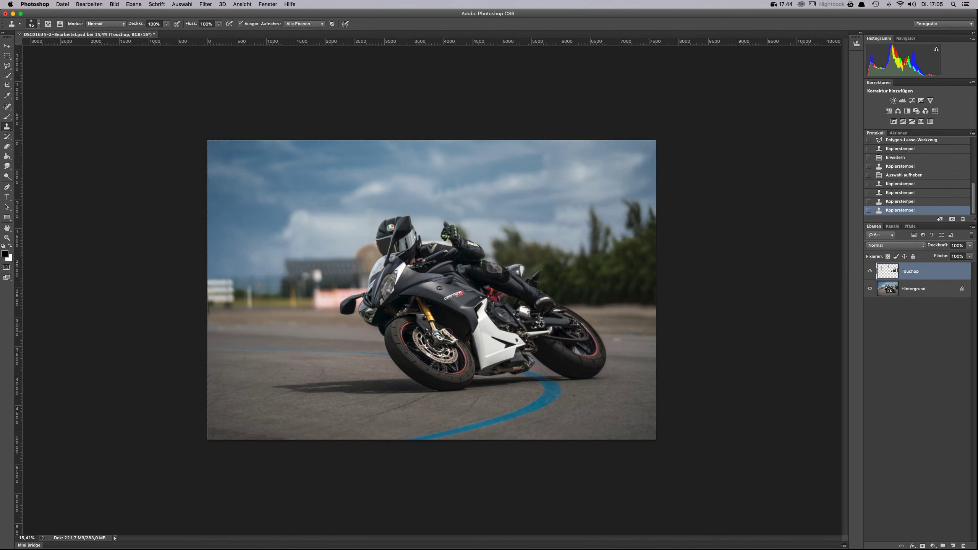
scroll(541, 324, "up", 3)
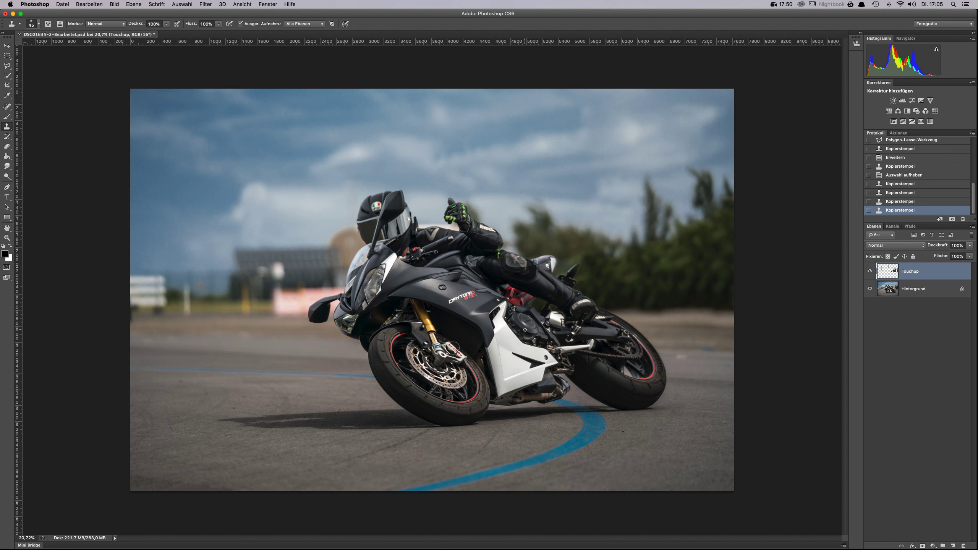
scroll(547, 321, "up", 5)
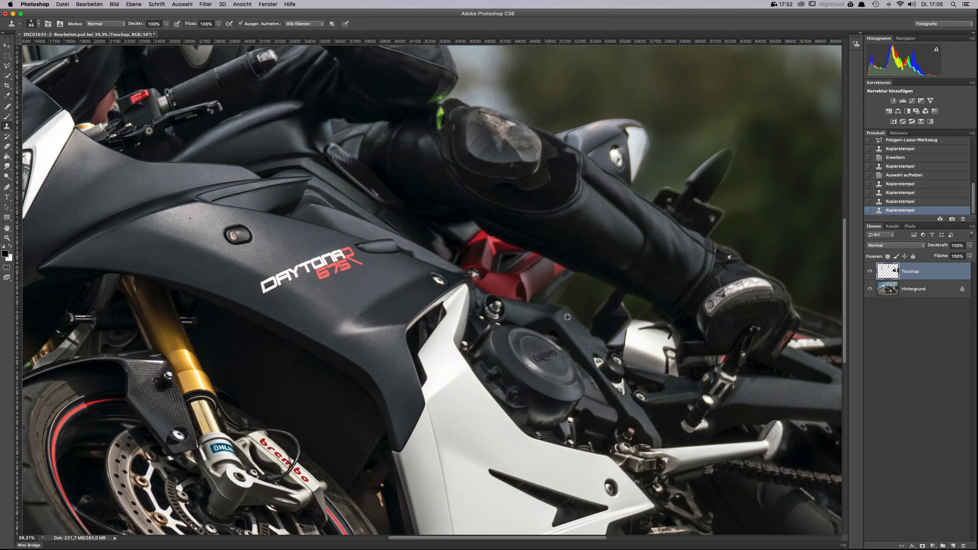
scroll(620, 309, "up", 1)
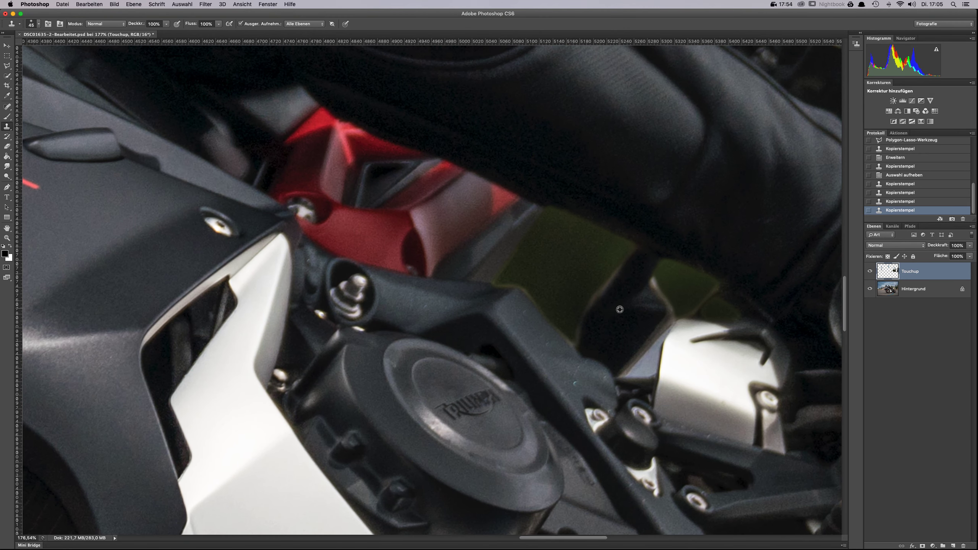
scroll(613, 309, "down", 10)
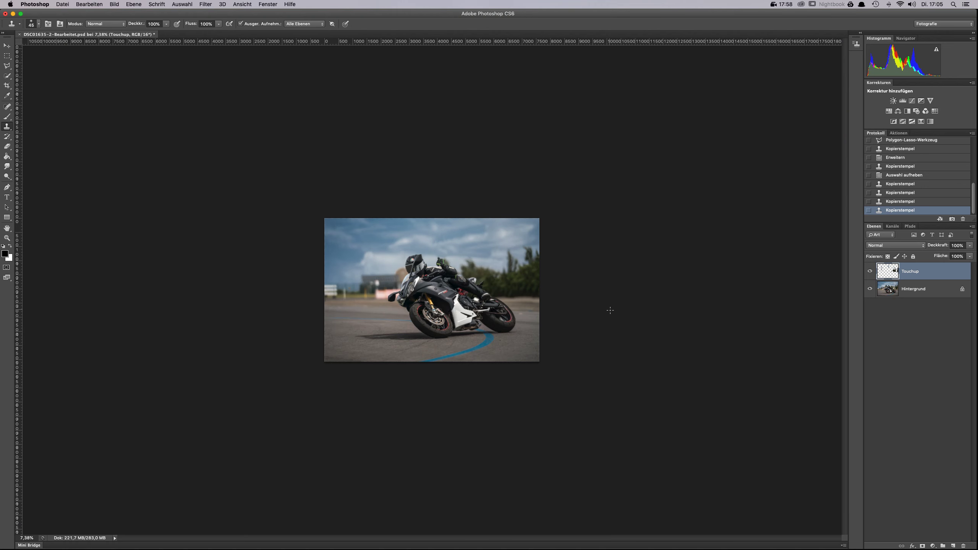
scroll(480, 326, "up", 4)
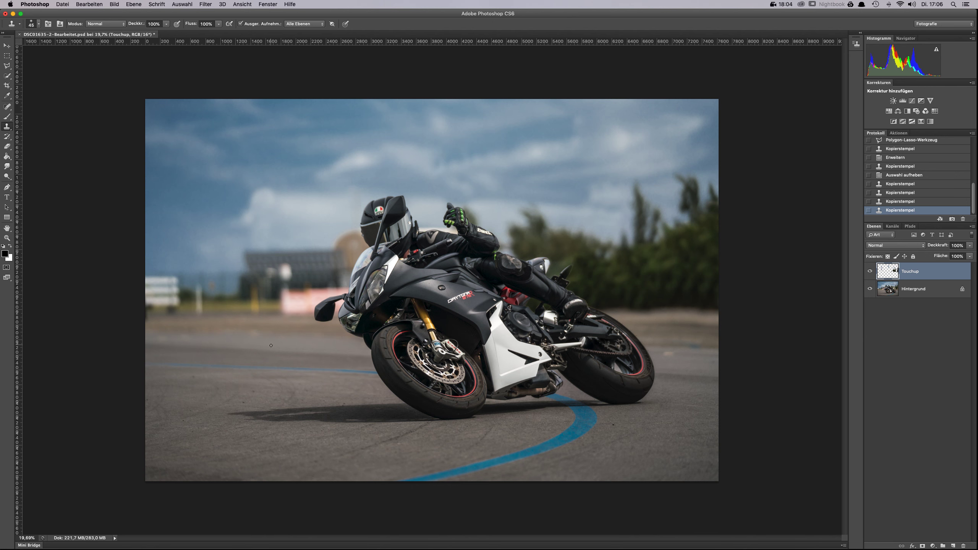
scroll(271, 346, "down", 3)
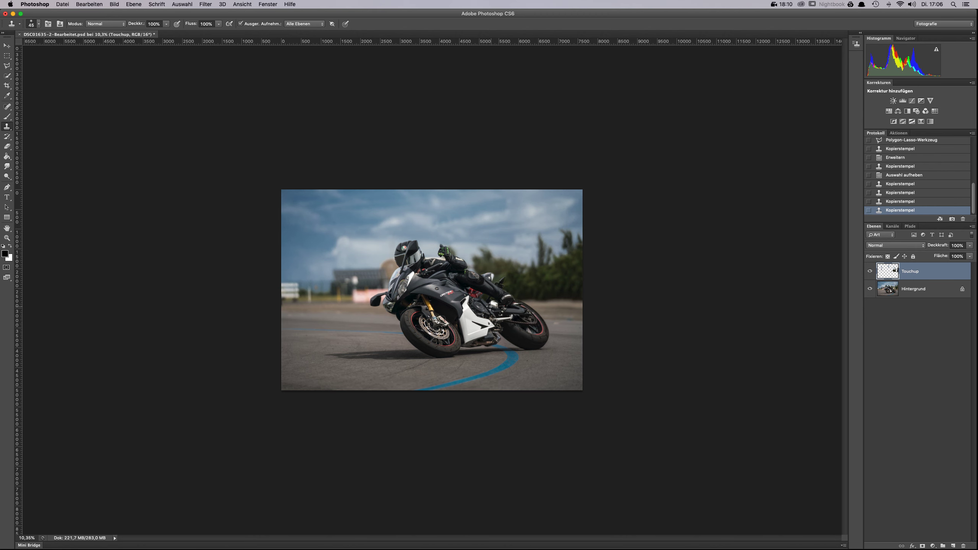
scroll(331, 291, "up", 3)
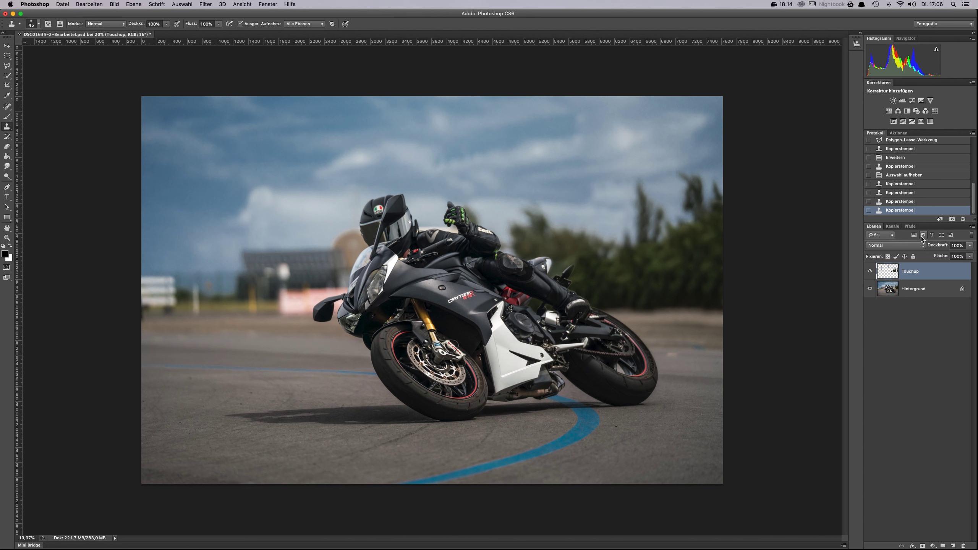
Set the Clone Stamp brush to 98 px and clone background texture over the spot.
right_click(286, 278)
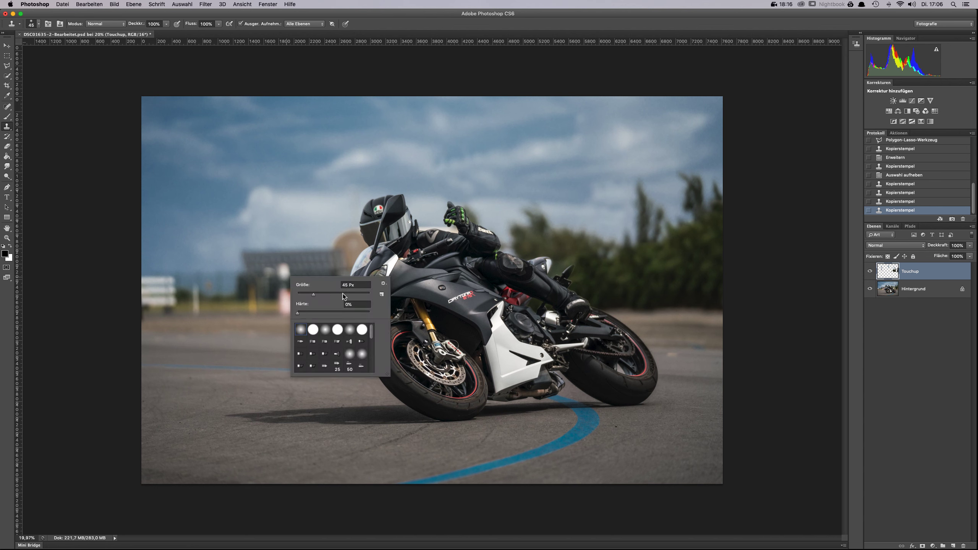
left_click_drag(343, 294, 359, 295)
left_click(311, 265)
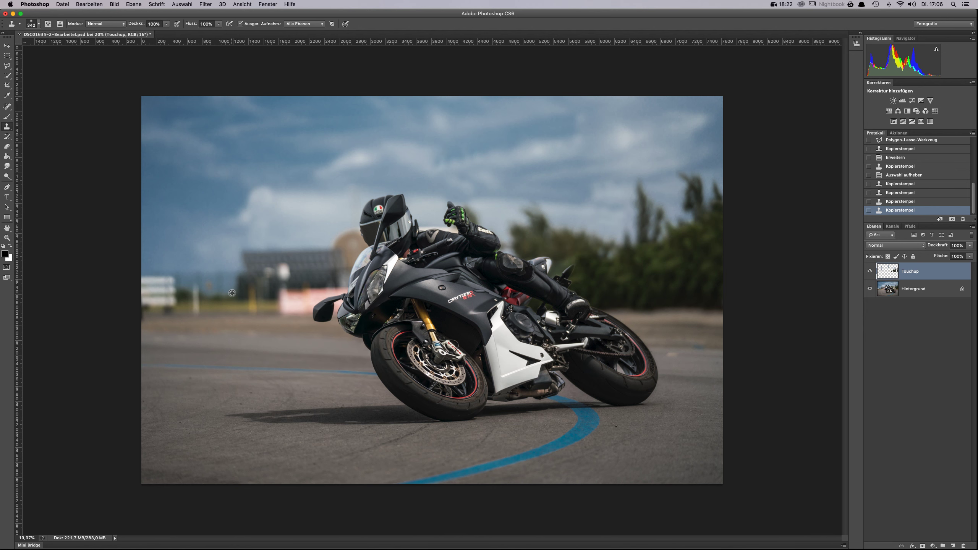
scroll(231, 293, "up", 2)
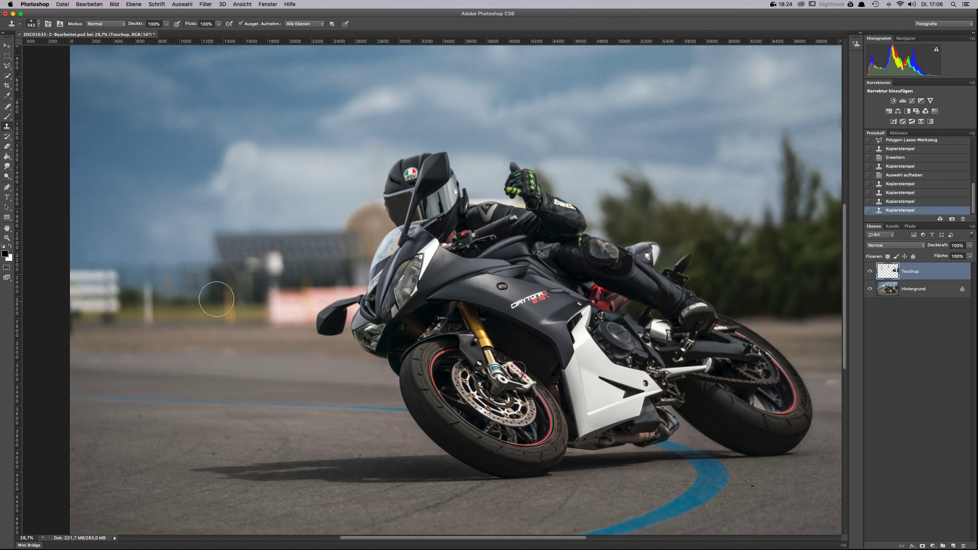
right_click(220, 293)
left_click_drag(262, 310, 252, 307)
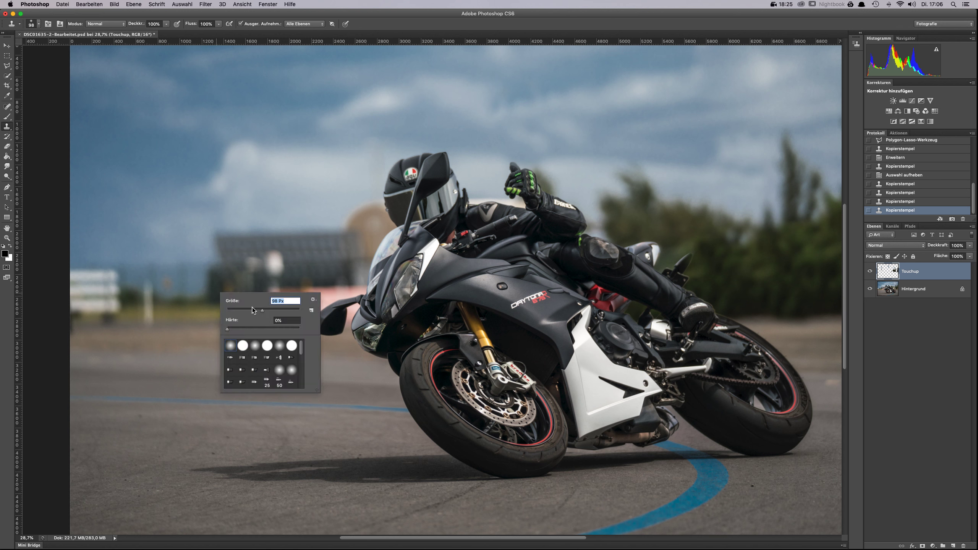
left_click(196, 283)
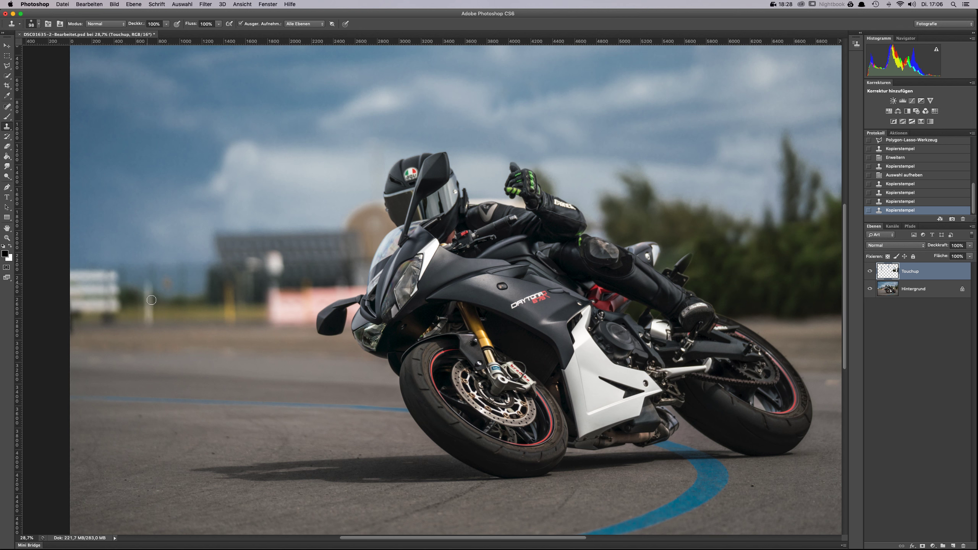
scroll(128, 296, "up", 3)
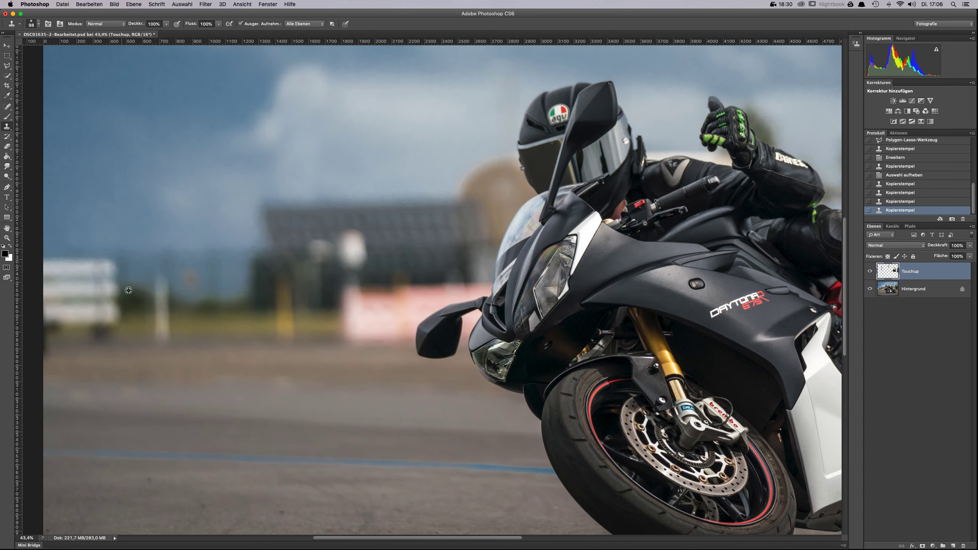
left_click(236, 277, "alt")
left_click_drag(187, 276, 193, 275)
At 88 px, clone over the distraction left of the bike, then enlarge the brush to 136 px.
right_click(215, 290)
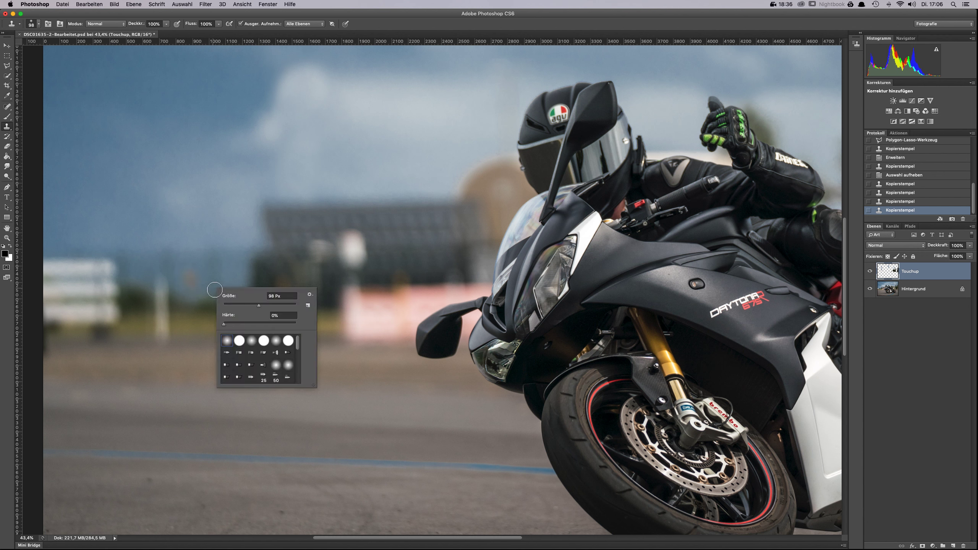
mouse_move(252, 305)
left_mouse_down()
mouse_move(264, 305)
mouse_move(249, 305)
left_mouse_up()
left_click(233, 272)
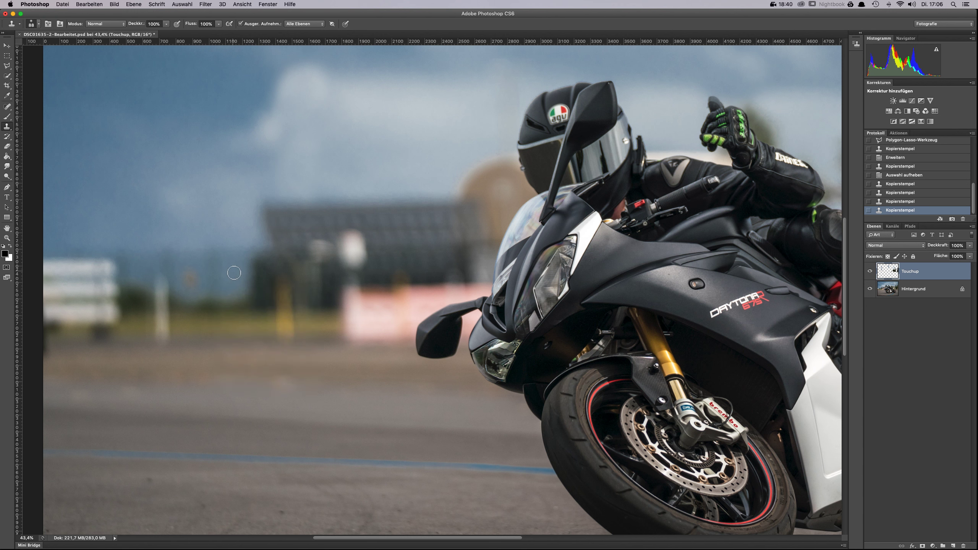
left_click(236, 273, "alt")
left_click_drag(187, 284, 186, 273)
right_click(320, 297)
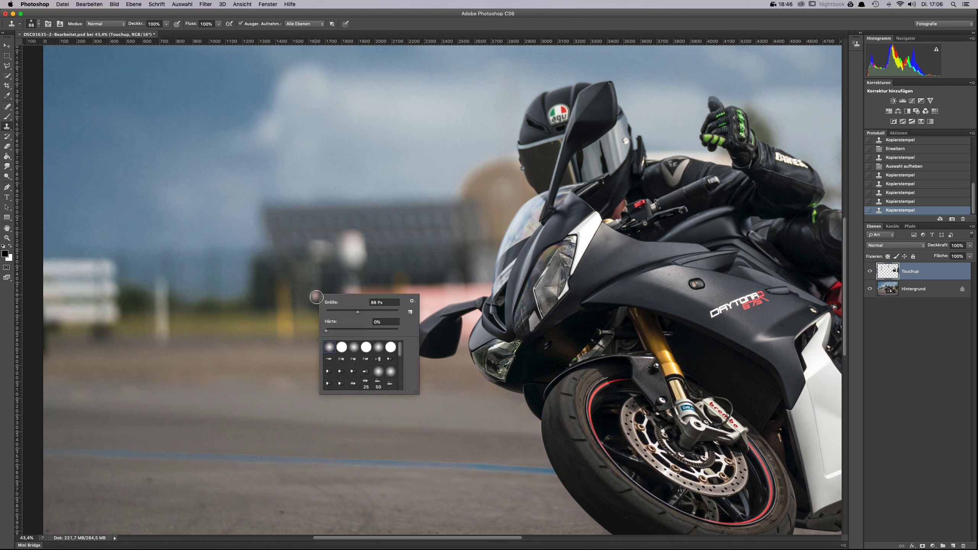
left_click_drag(362, 312, 369, 312)
Clone over the yellow post in the background, then undo that attempt.
key("Return")
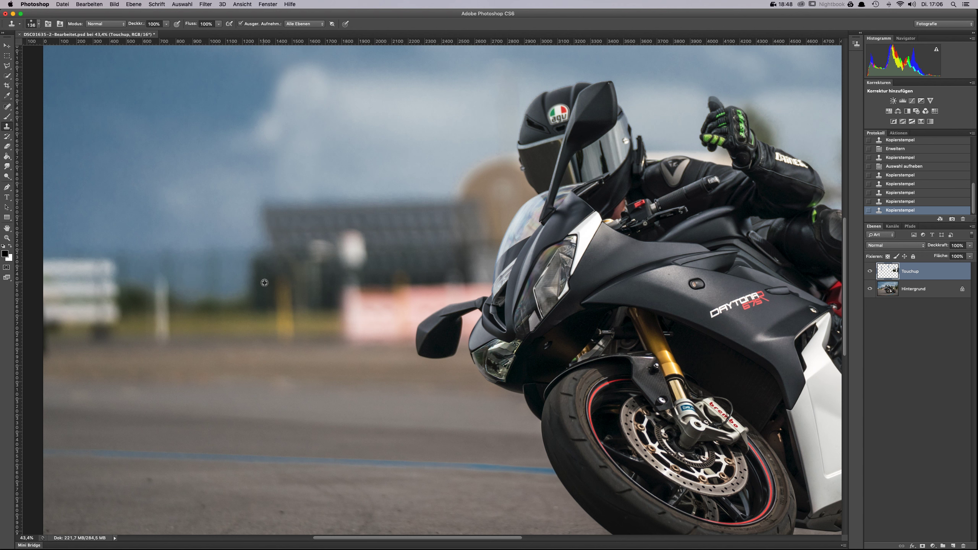
left_click(263, 281, "alt")
left_click_drag(280, 280, 278, 300)
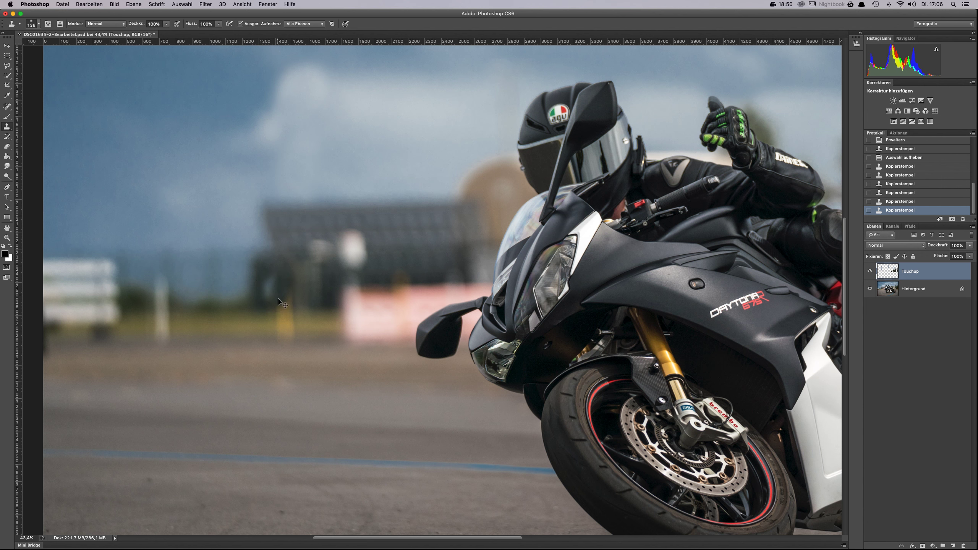
key("super+z")
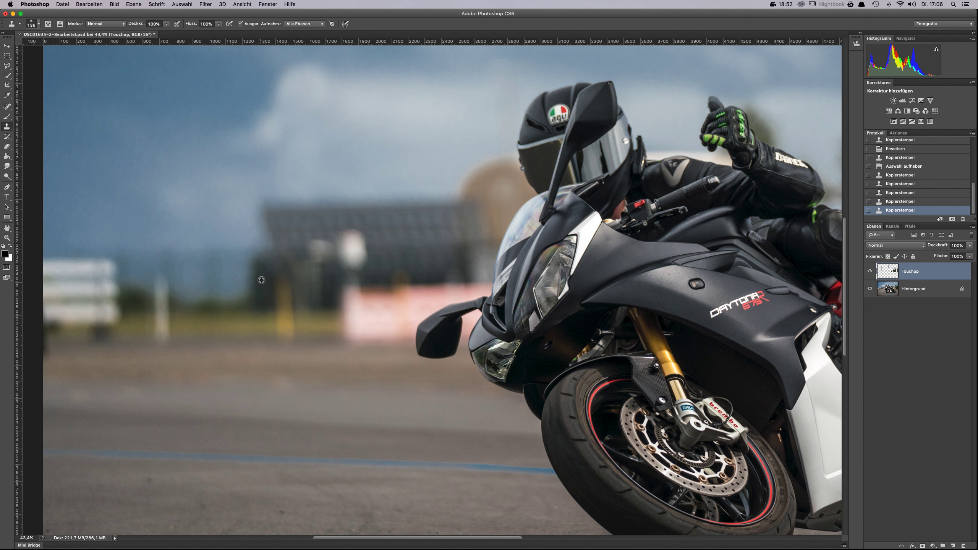
With a 104 px brush and a fresh source, clone away the yellow post and its surroundings.
right_click(270, 284)
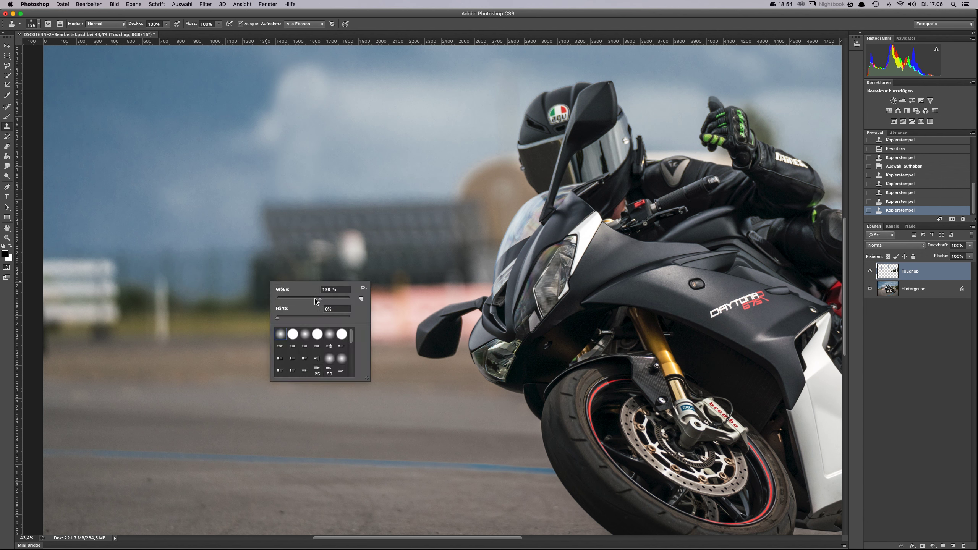
left_click(316, 299)
left_click_drag(317, 300, 312, 300)
left_click(265, 282)
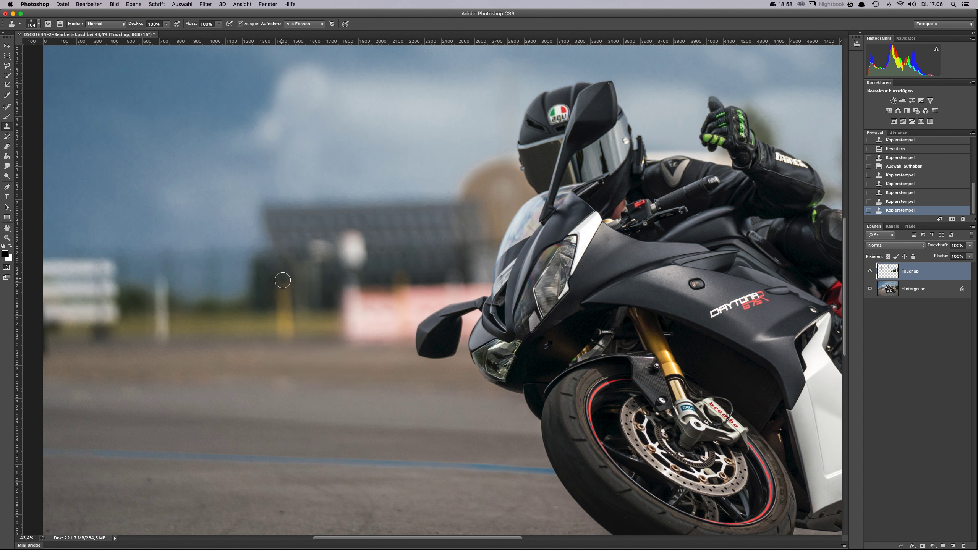
mouse_move(278, 278)
left_mouse_down()
mouse_move(288, 326)
mouse_move(280, 327)
mouse_move(290, 335)
mouse_move(269, 315)
mouse_move(256, 335)
left_mouse_up()
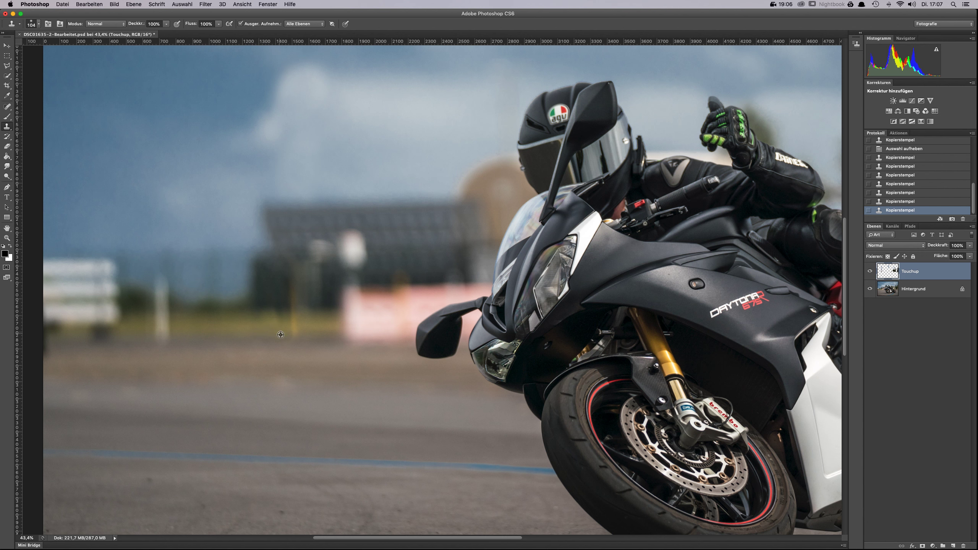
left_click(264, 277, "alt")
left_click_drag(286, 282, 297, 339)
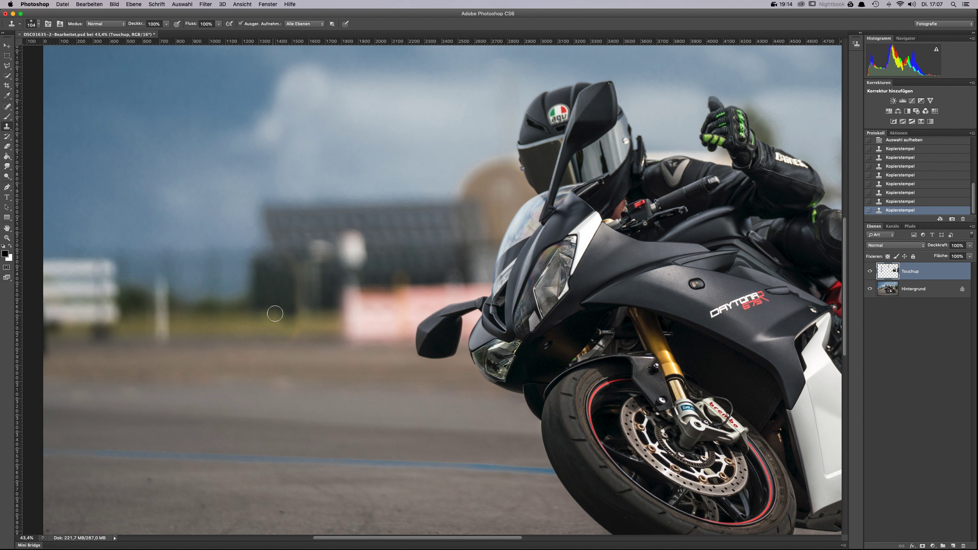
left_click_drag(275, 313, 267, 322)
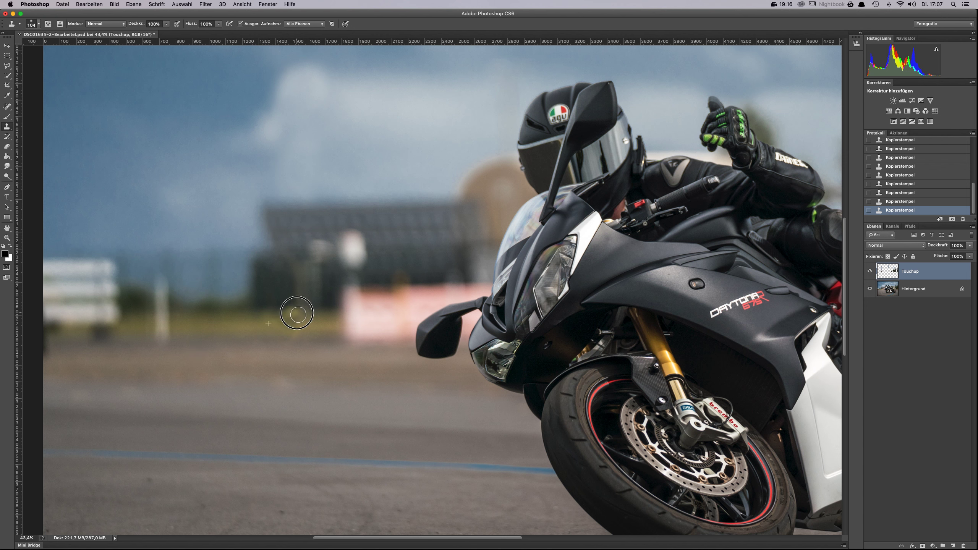
right_click(311, 323)
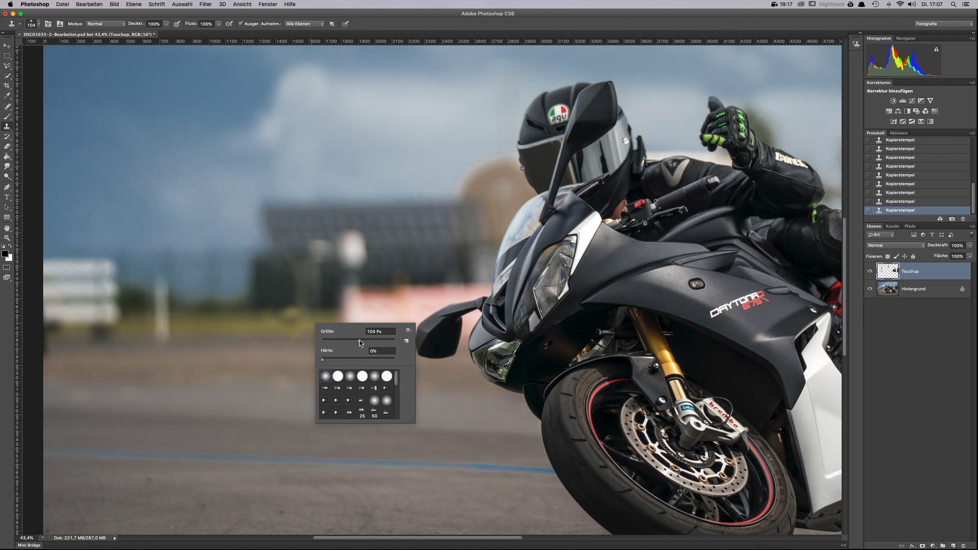
left_click(250, 319)
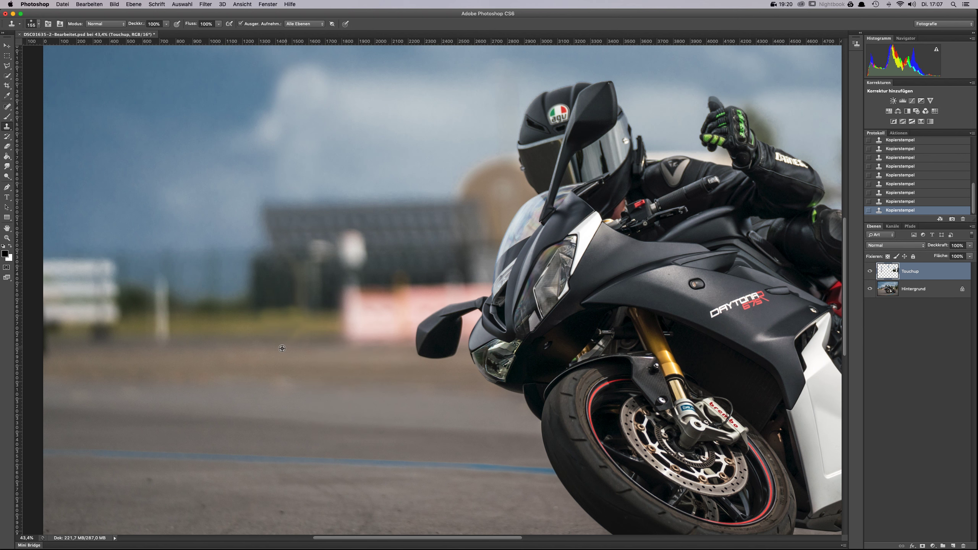
Toggle the Touchup layer off and on to compare with the original.
scroll(278, 339, "down", 5)
scroll(299, 343, "up", 3)
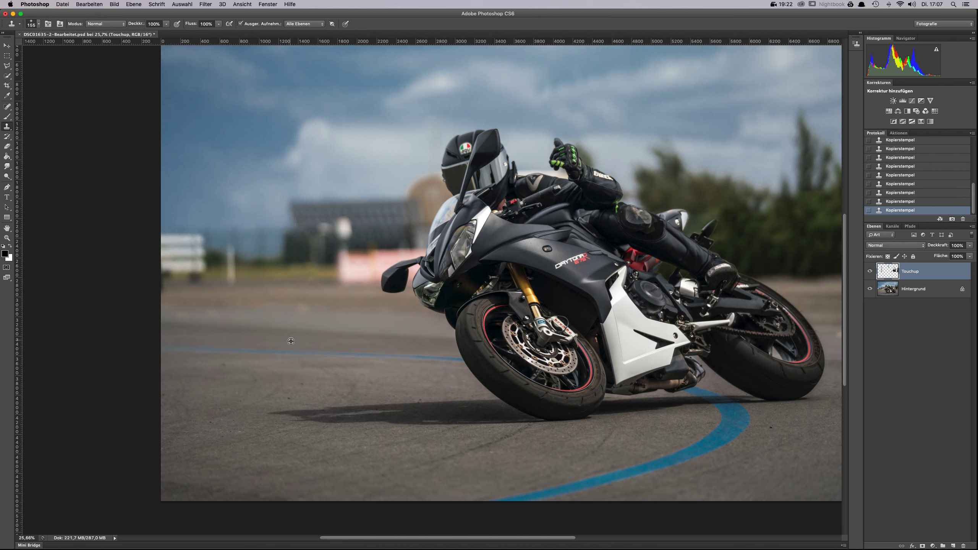
scroll(310, 308, "up", 3)
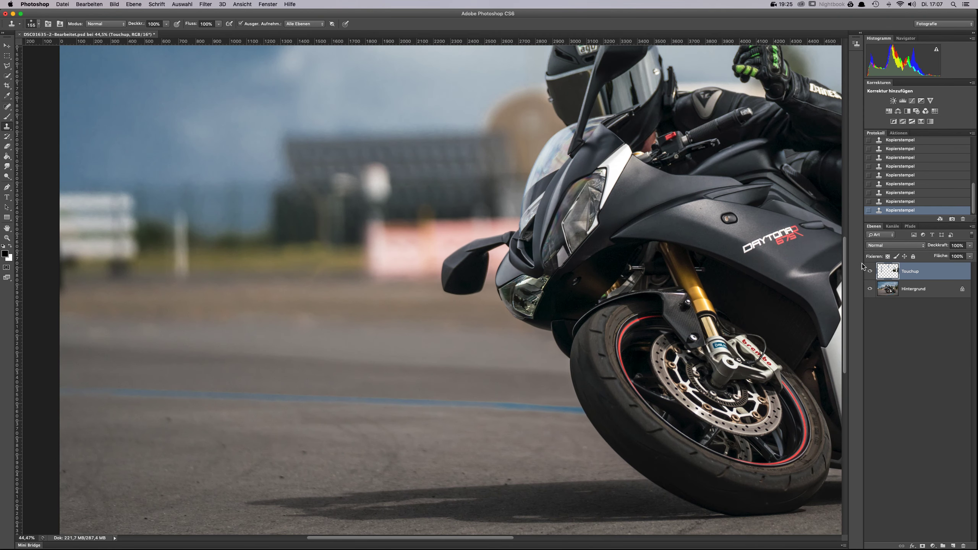
left_click(870, 271)
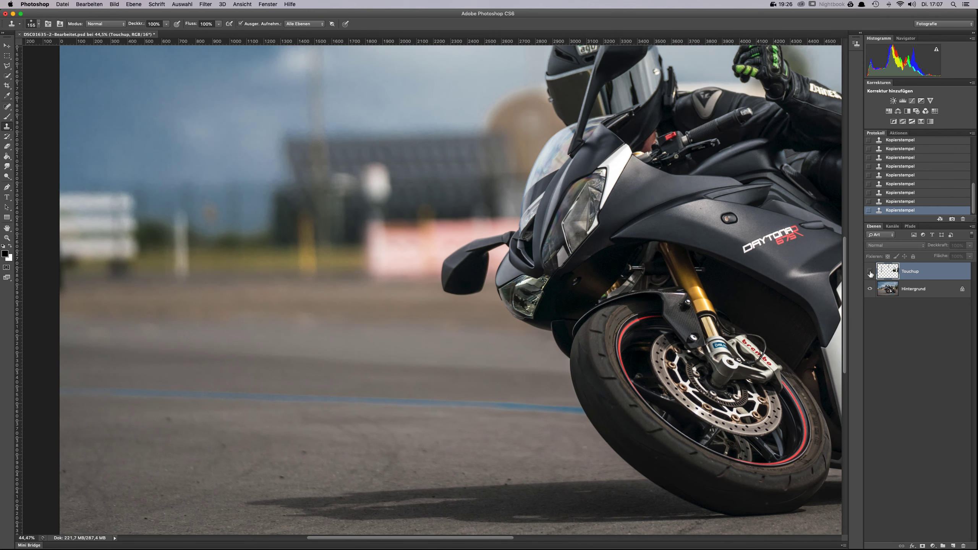
left_click(870, 271)
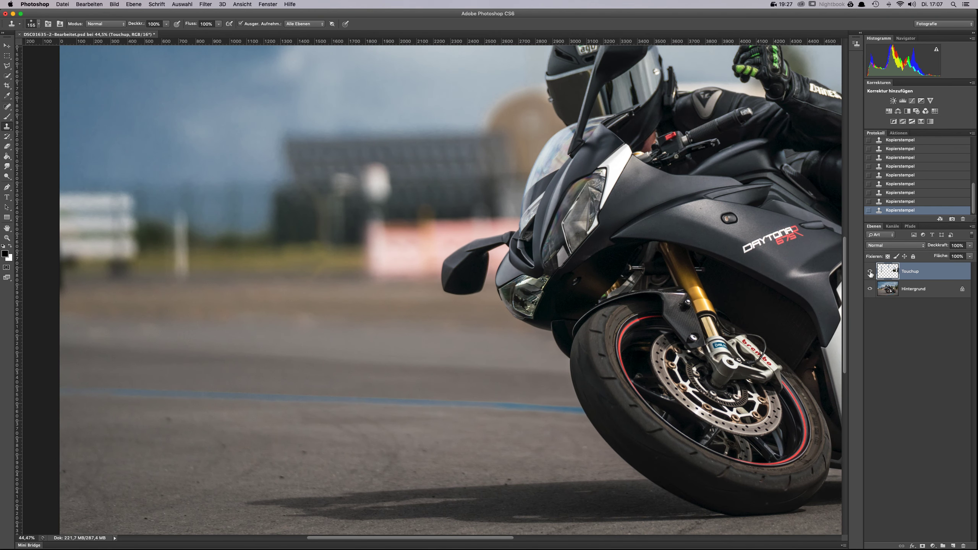
Erase part of the retouch on the Touchup layer and add another background clone stroke.
key("e")
left_click_drag(374, 205, 399, 173)
key("s")
left_click_drag(399, 173, 421, 220)
scroll(435, 249, "down", 6)
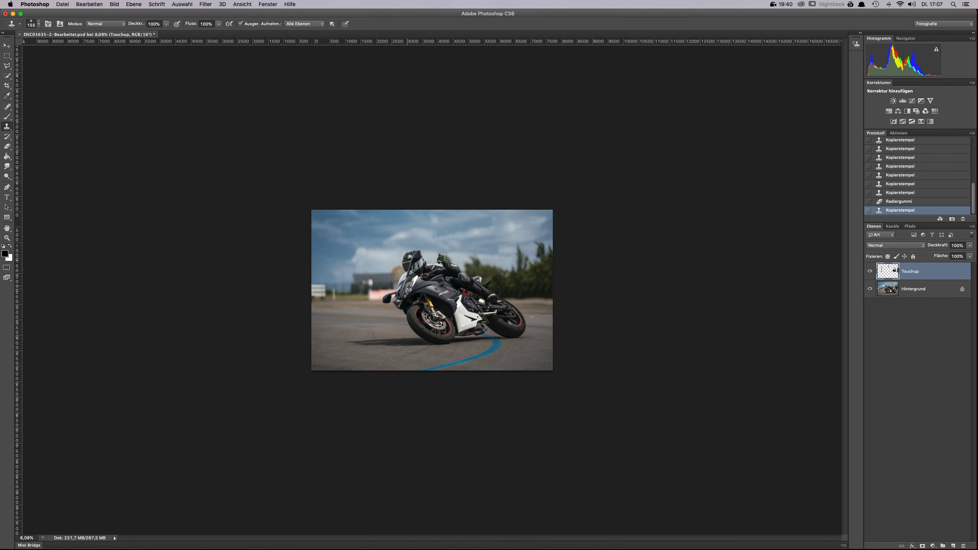
Zoom in and clone over the white blob and the pale post beside the building.
scroll(407, 292, "up", 5)
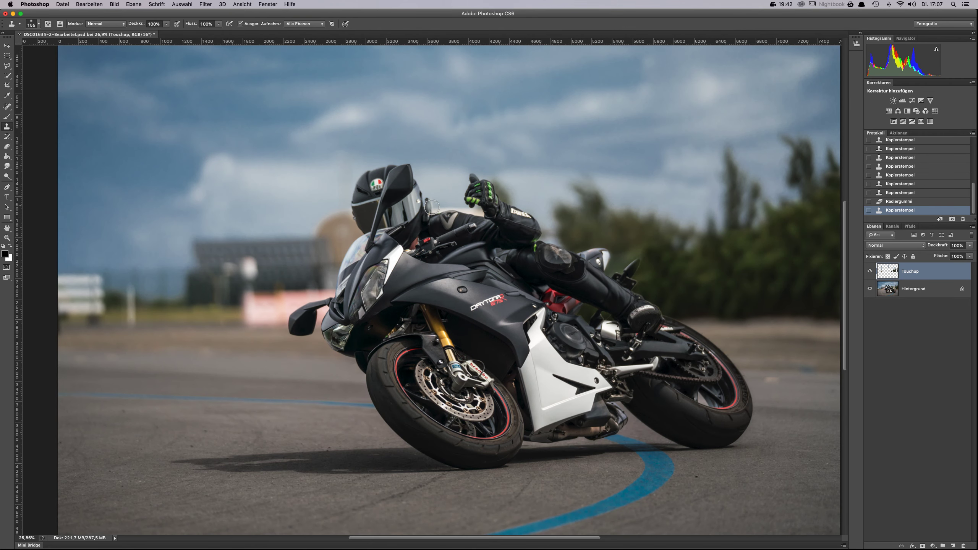
scroll(275, 265, "up", 1)
scroll(275, 265, "up", 2)
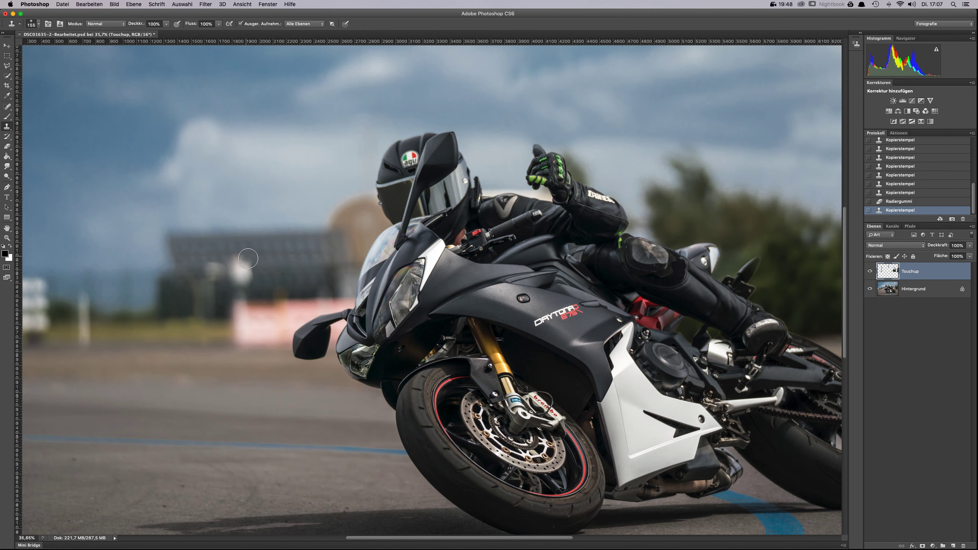
mouse_move(246, 259)
left_mouse_down()
mouse_move(235, 257)
mouse_move(247, 272)
mouse_move(237, 281)
left_mouse_up()
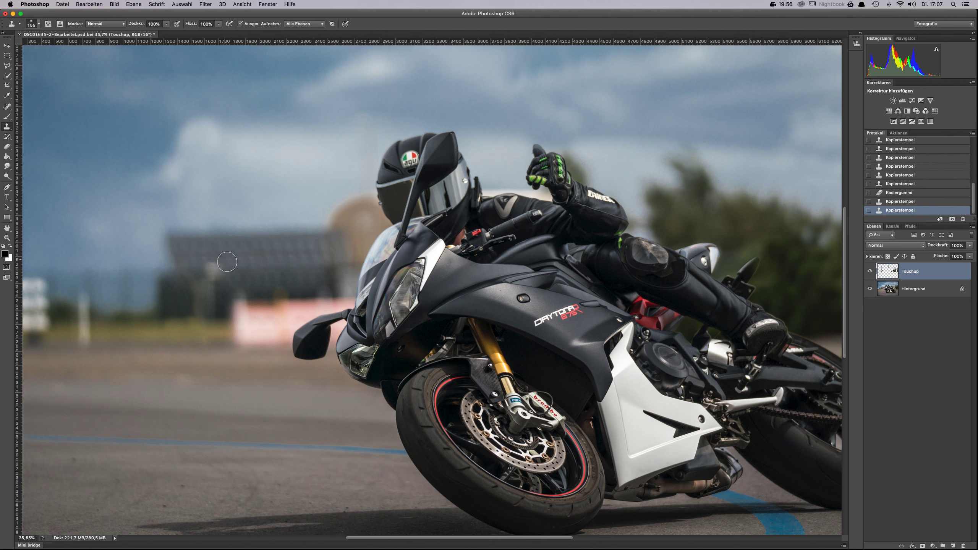
left_click_drag(227, 261, 206, 272)
scroll(255, 331, "down", 3)
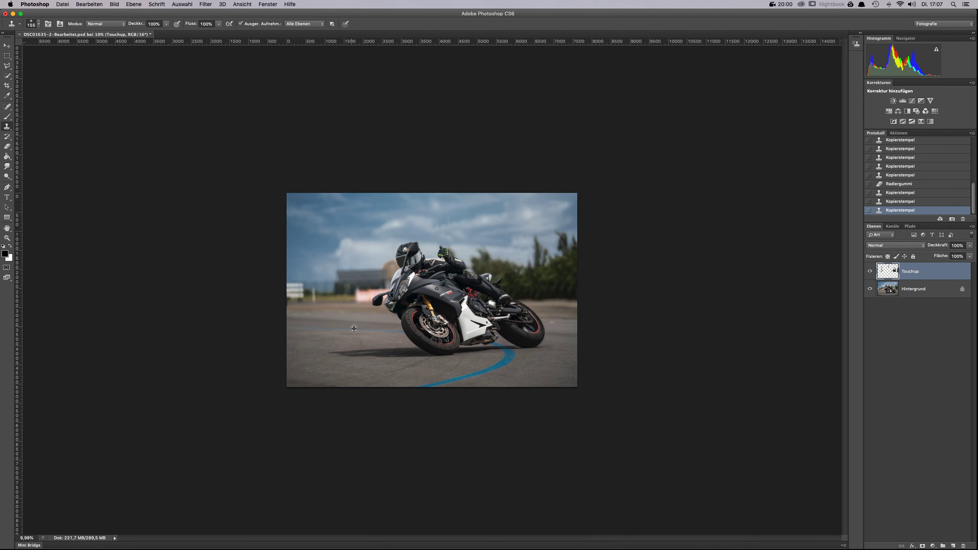
Toggle the Touchup layer's visibility to compare the retouching before and after.
left_click(871, 273)
left_click(870, 271)
left_click(870, 272)
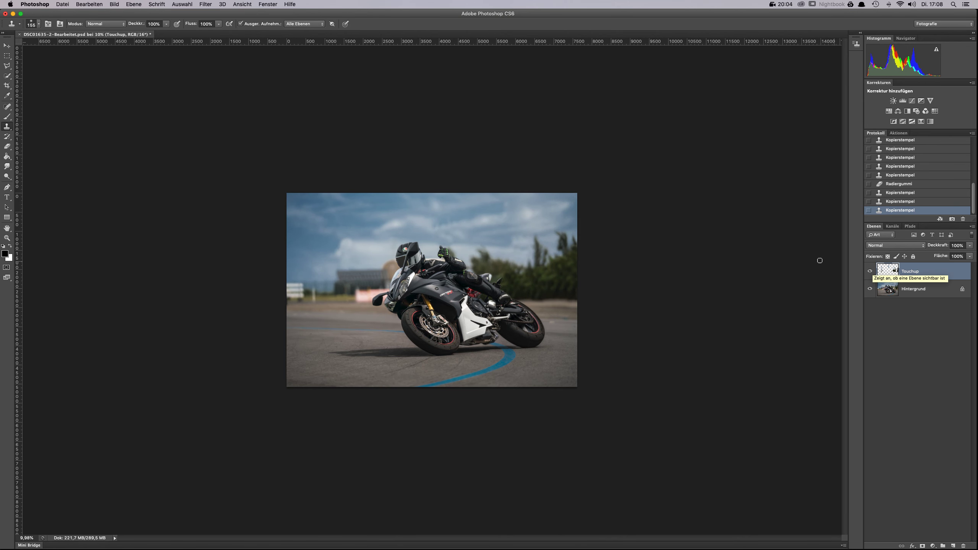
scroll(481, 217, "up", 4)
right_click(393, 165)
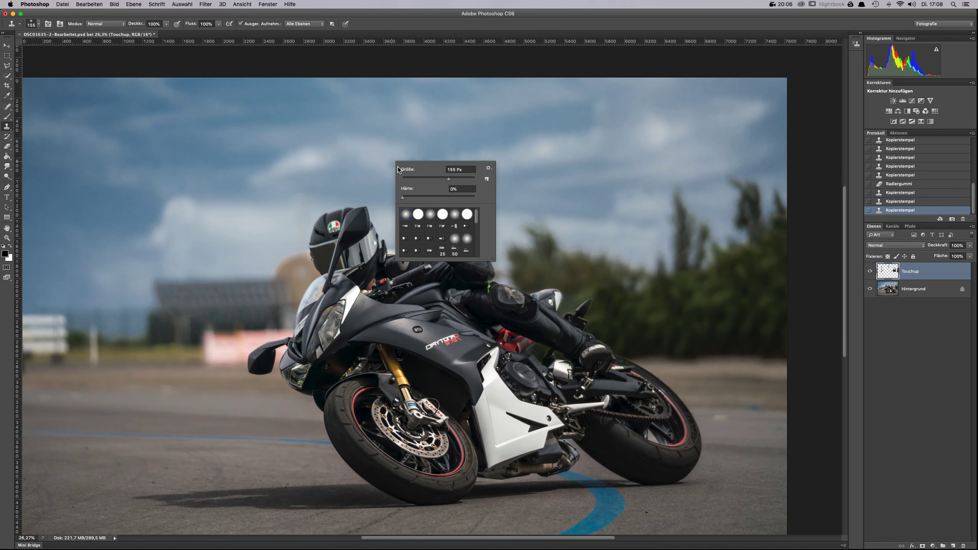
left_click(498, 176)
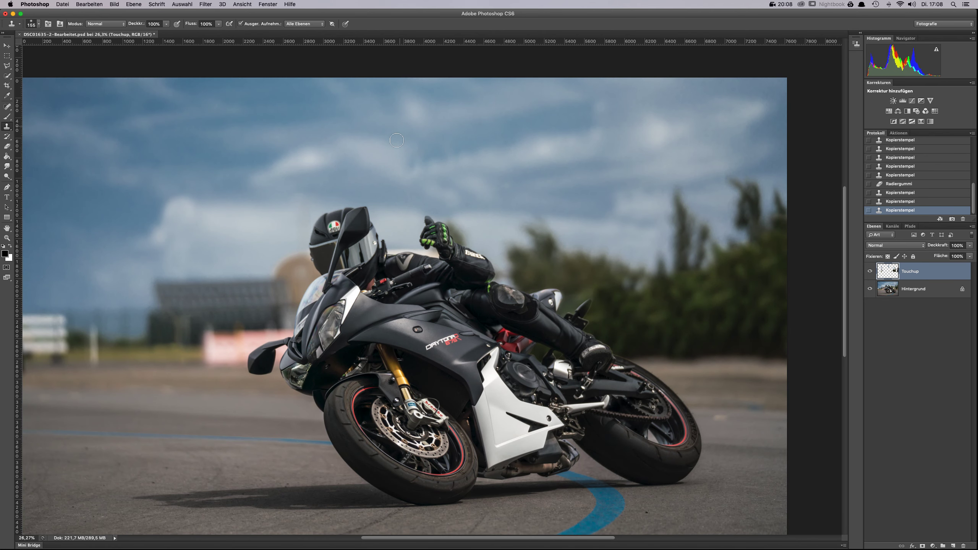
left_click(871, 272)
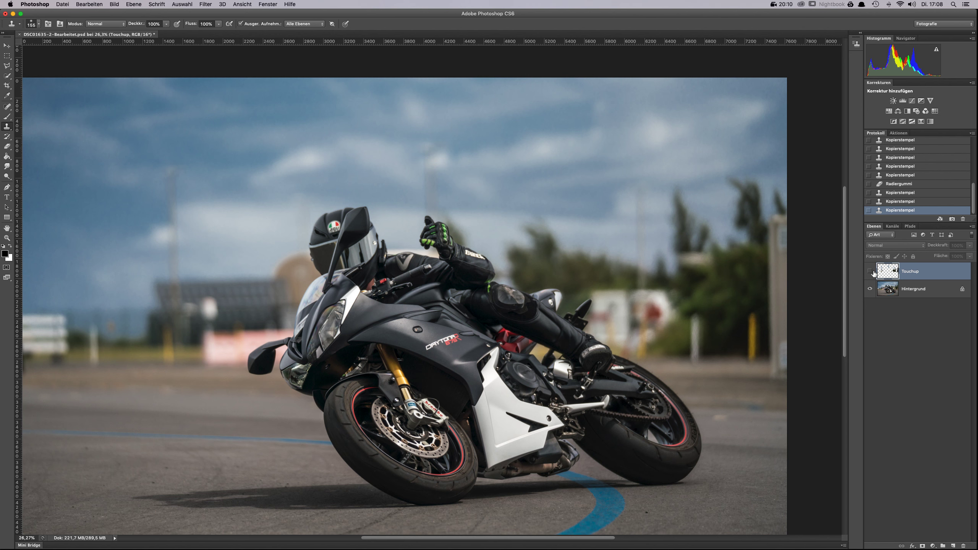
left_click(872, 272)
Enlarge the Clone Stamp brush to 258 px and clone sky over a spot in the clouds.
right_click(455, 168)
left_click_drag(482, 180, 512, 180)
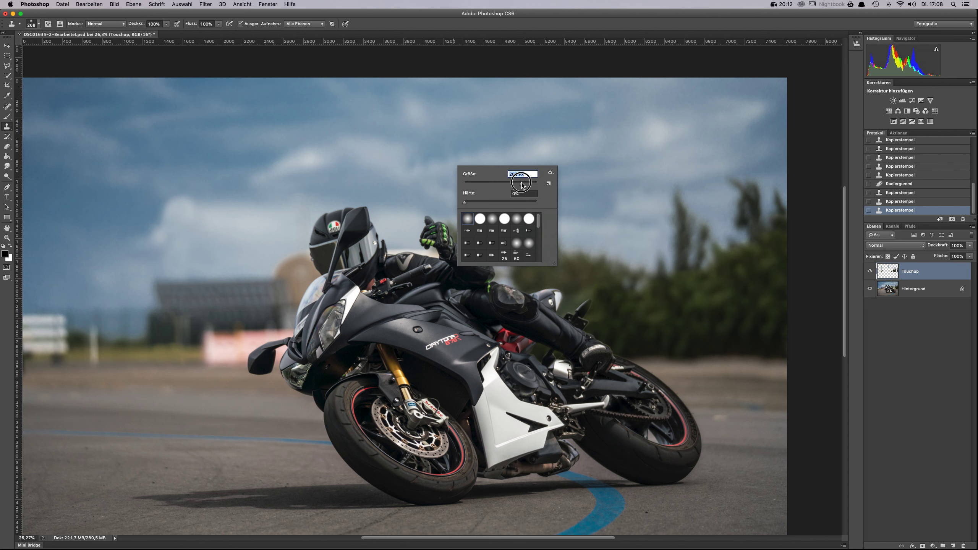
left_click(409, 159)
left_click_drag(408, 160, 437, 164)
left_click(392, 159, "alt")
left_click(432, 162)
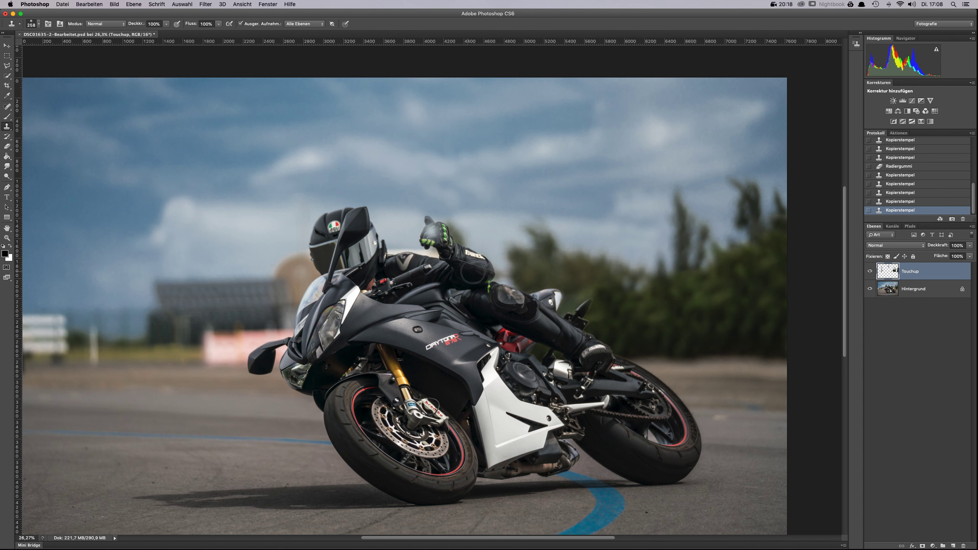
scroll(128, 296, "down", 2)
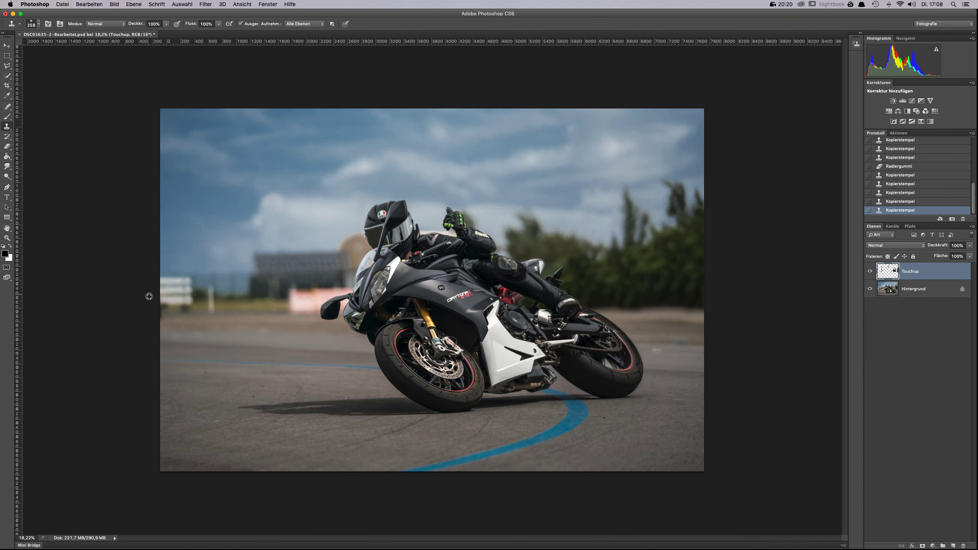
scroll(153, 290, "up", 4)
scroll(153, 290, "up", 1)
At 176 px, cover the thin light post with matching background.
right_click(201, 291)
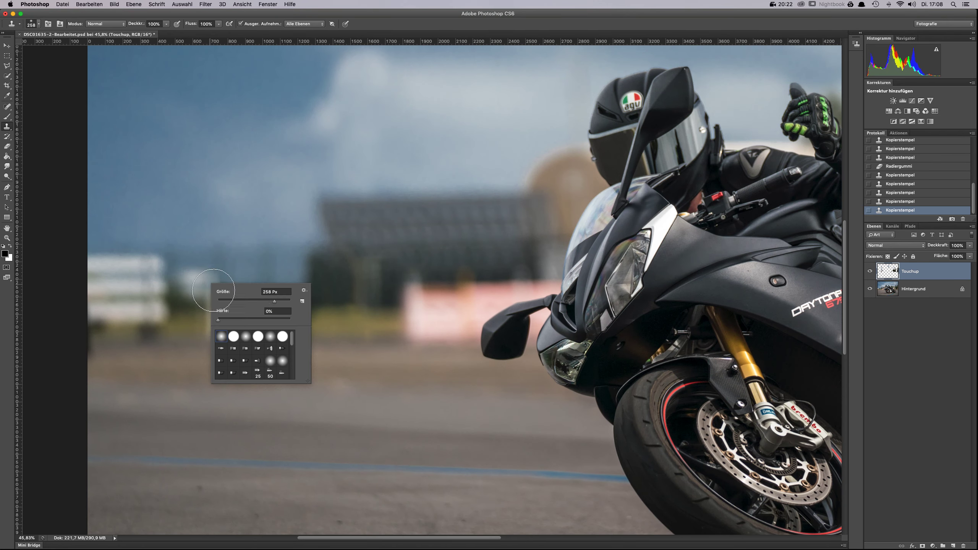
left_click_drag(264, 300, 268, 301)
left_click(191, 280, "alt")
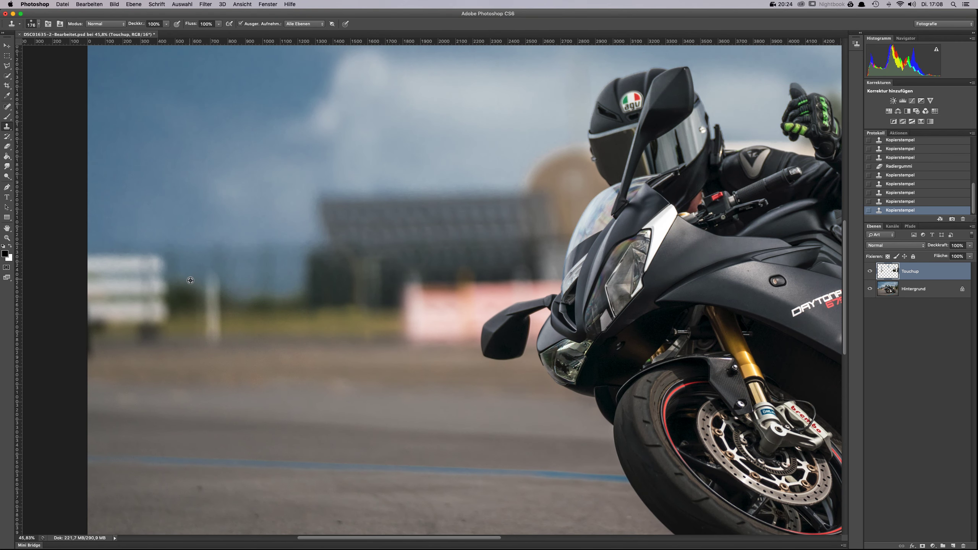
mouse_move(214, 282)
left_mouse_down()
mouse_move(219, 337)
mouse_move(212, 306)
mouse_move(193, 321)
mouse_move(221, 295)
mouse_move(225, 333)
mouse_move(210, 311)
mouse_move(163, 349)
left_mouse_up()
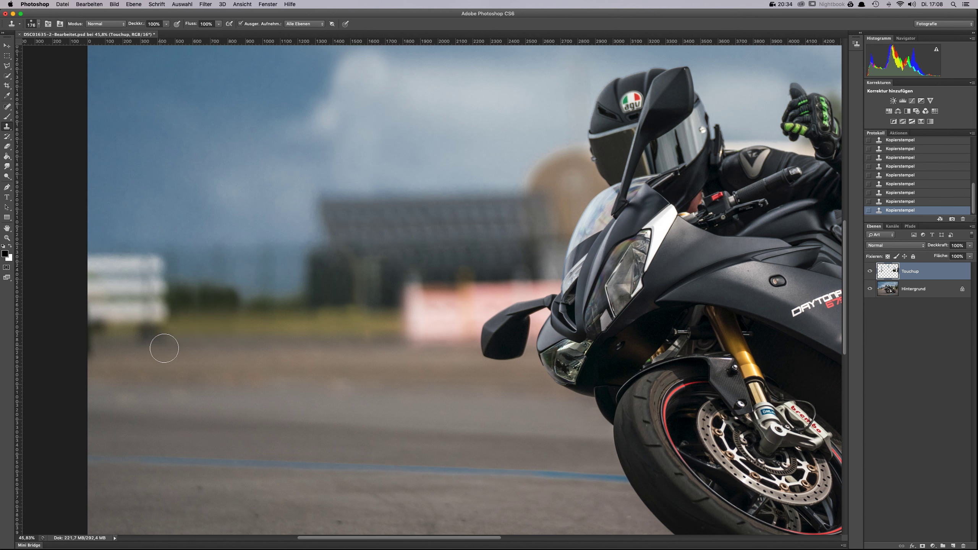
scroll(647, 236, "down", 3)
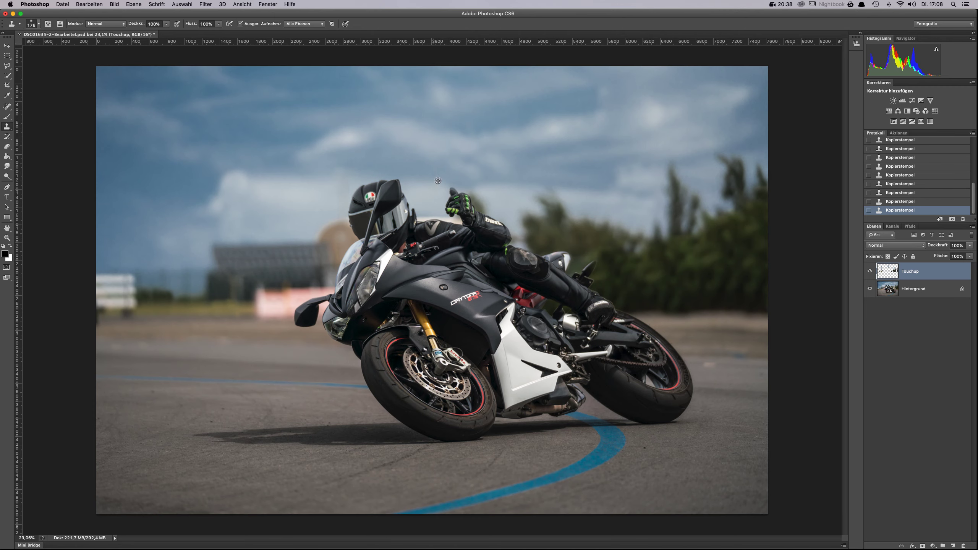
scroll(438, 181, "up", 5)
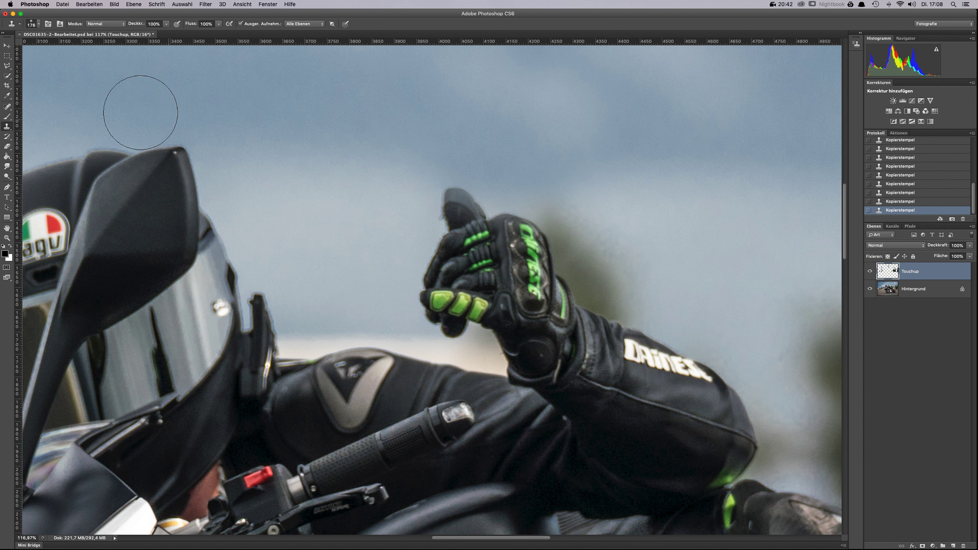
Trace a Polygonal Lasso selection around the bright gap between shoulder and glove.
left_click(9, 67)
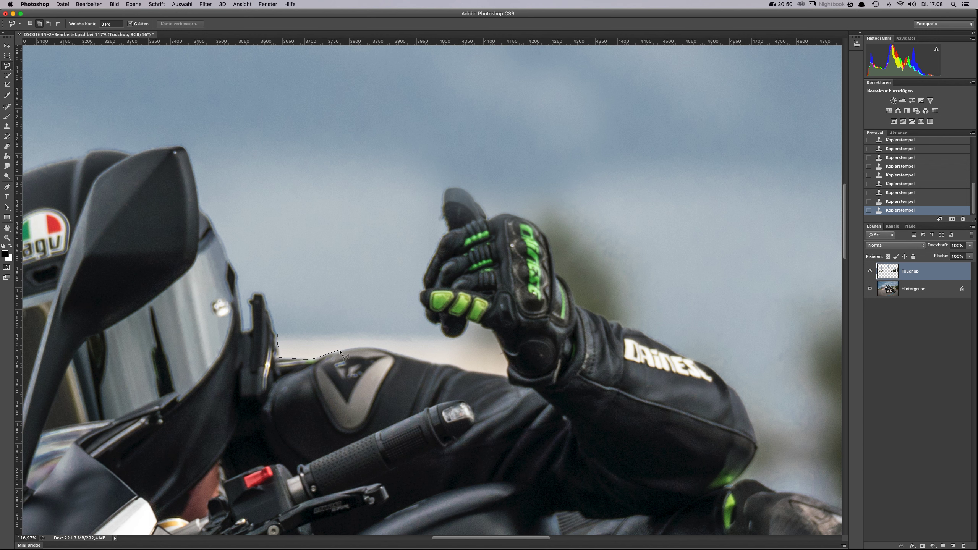
left_click_drag(345, 351, 429, 364)
mouse_move(508, 370)
left_mouse_down()
mouse_move(507, 354)
mouse_move(485, 338)
mouse_move(362, 317)
left_mouse_up()
left_click_drag(300, 316, 278, 320)
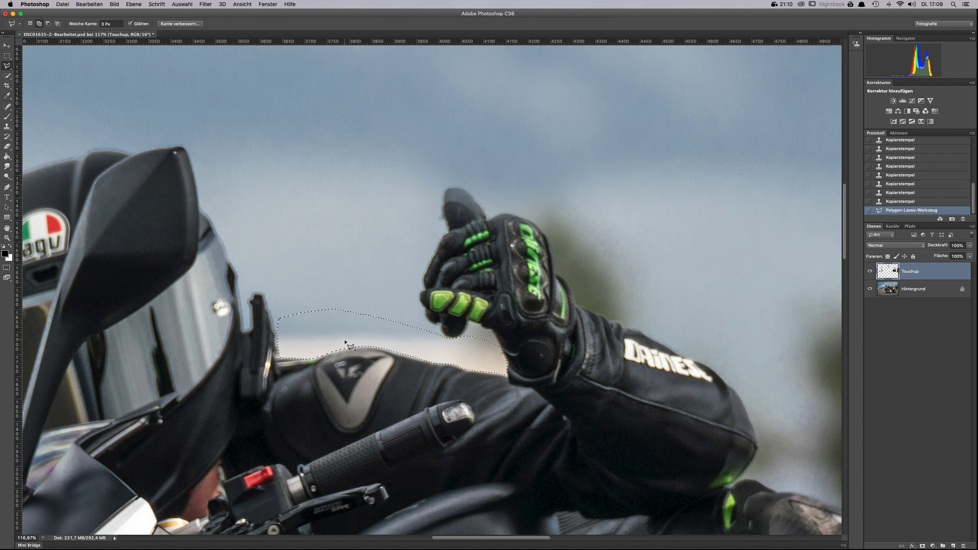
Fill the selected gap with cloned sky, redoing the first stroke from a new sky sample.
key("s")
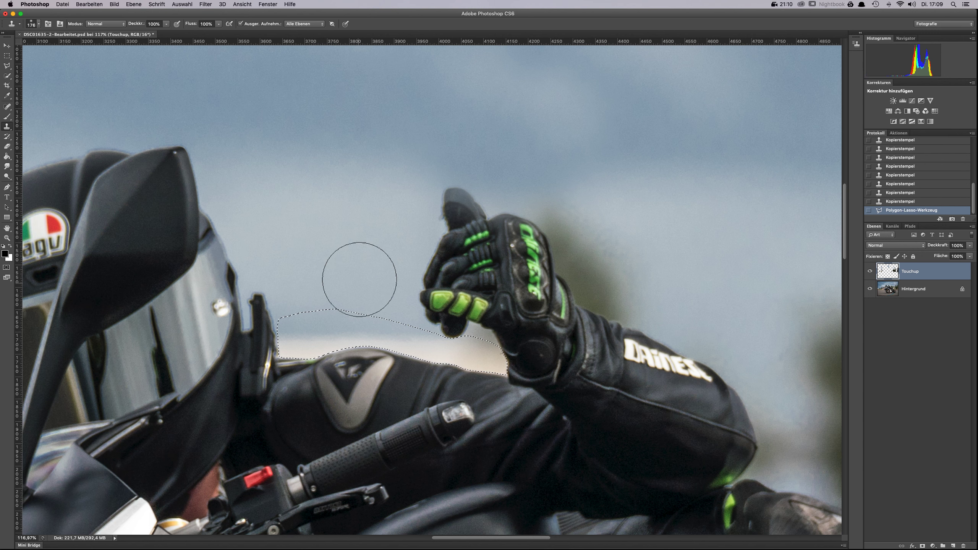
left_click(284, 219, "alt")
mouse_move(293, 331)
left_mouse_down()
mouse_move(503, 371)
mouse_move(338, 323)
mouse_move(371, 341)
left_mouse_up()
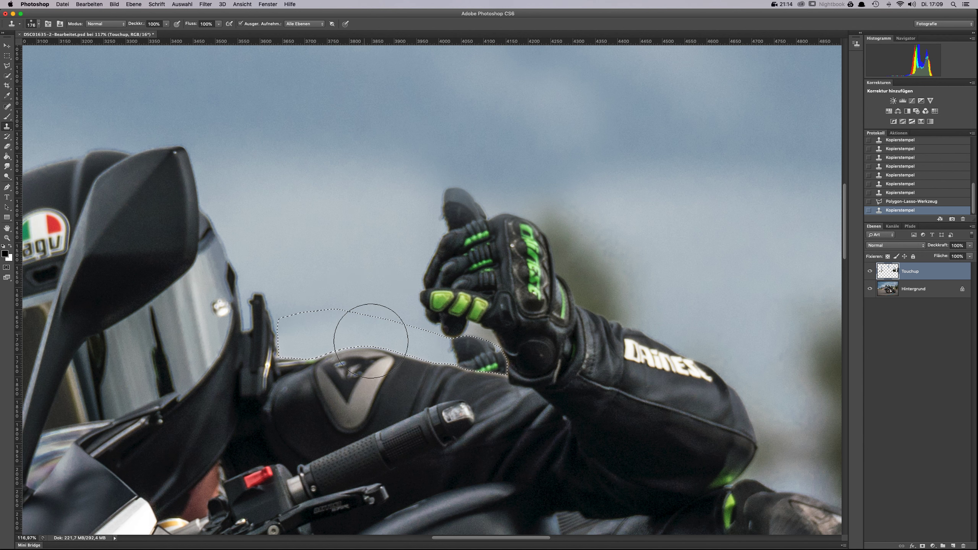
key("super+z")
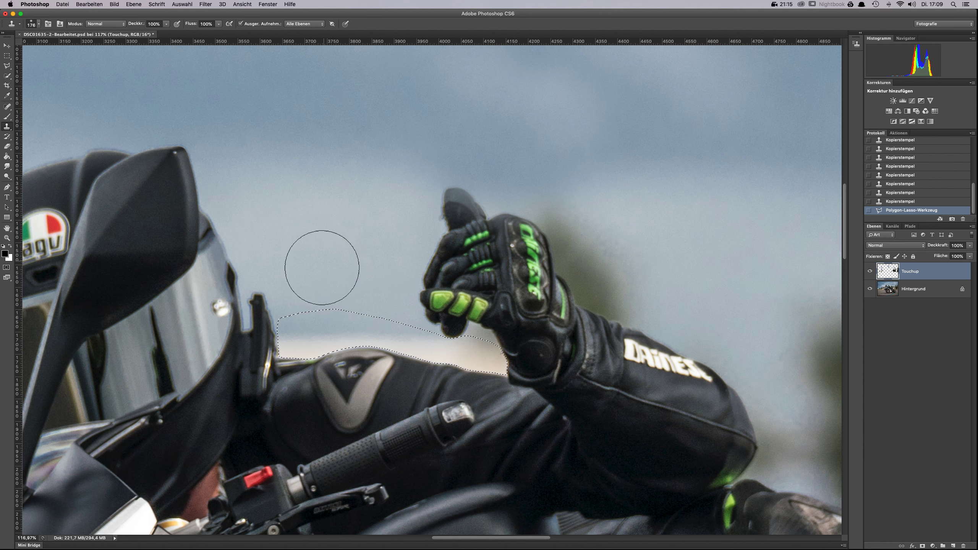
left_click(269, 215, "alt")
mouse_move(300, 320)
left_mouse_down()
mouse_move(360, 349)
mouse_move(339, 306)
mouse_move(404, 327)
mouse_move(485, 331)
mouse_move(497, 365)
left_mouse_up()
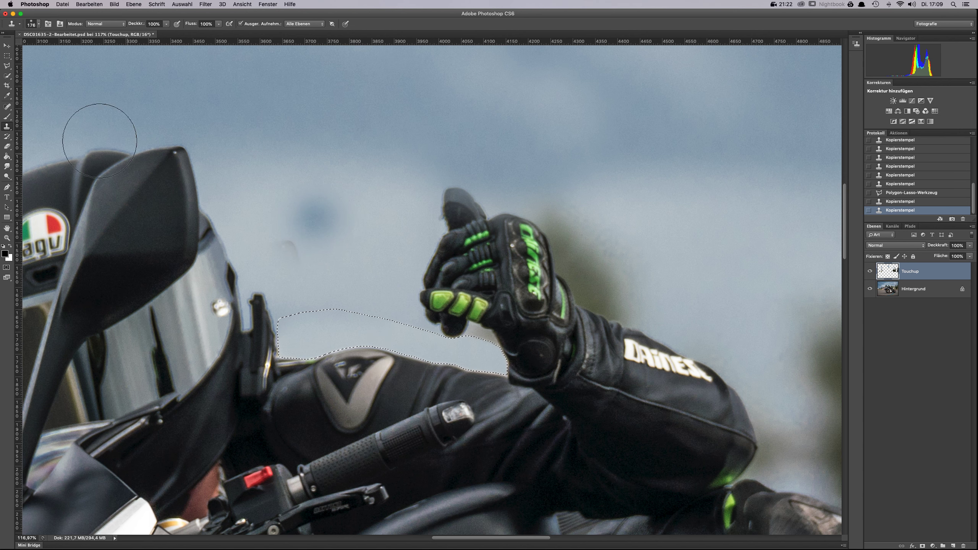
Clear the active selection with Auswahl aufheben.
key("l")
right_click(365, 182)
left_click(393, 185)
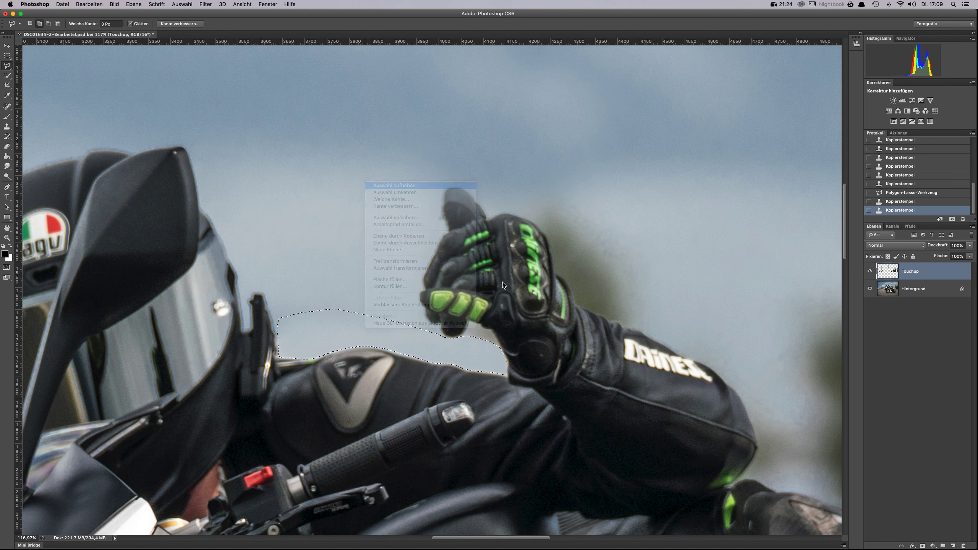
scroll(502, 282, "down", 6)
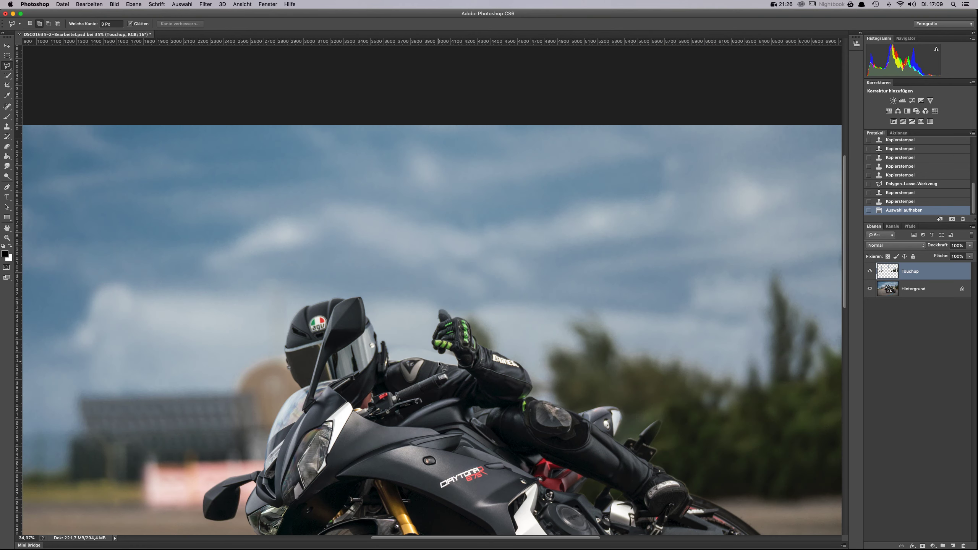
scroll(439, 363, "down", 1)
scroll(439, 363, "up", 8)
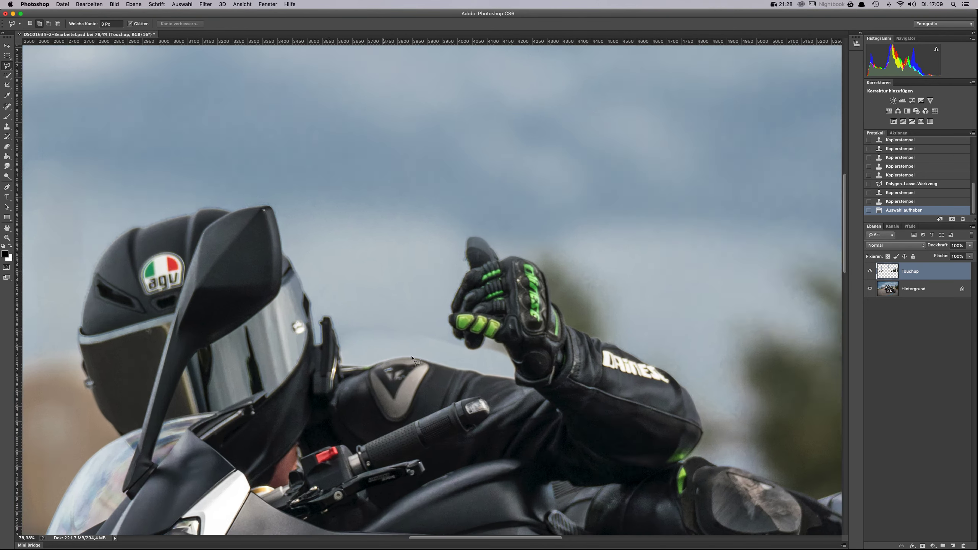
Clone clean sky over the dark blotch beside the raised glove.
key("s")
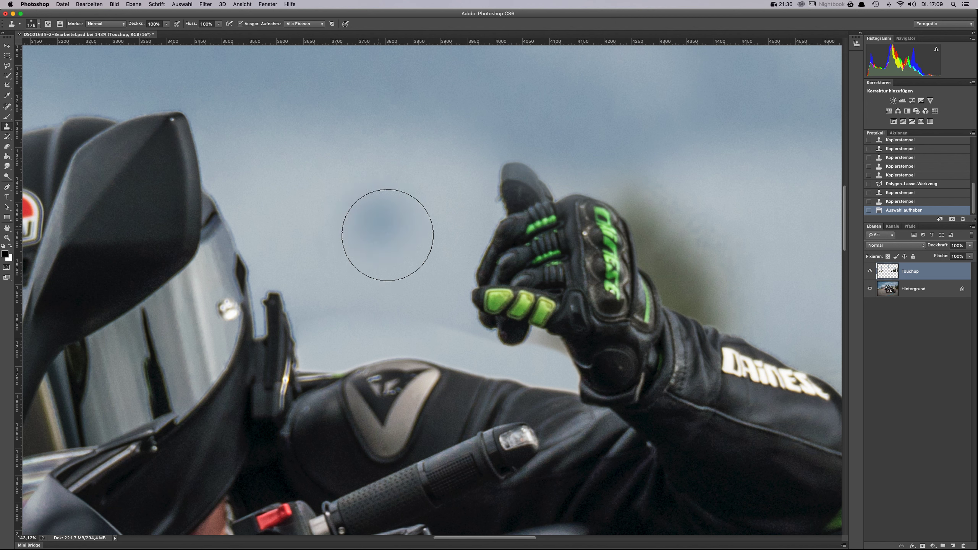
right_click(387, 239)
left_click(306, 226)
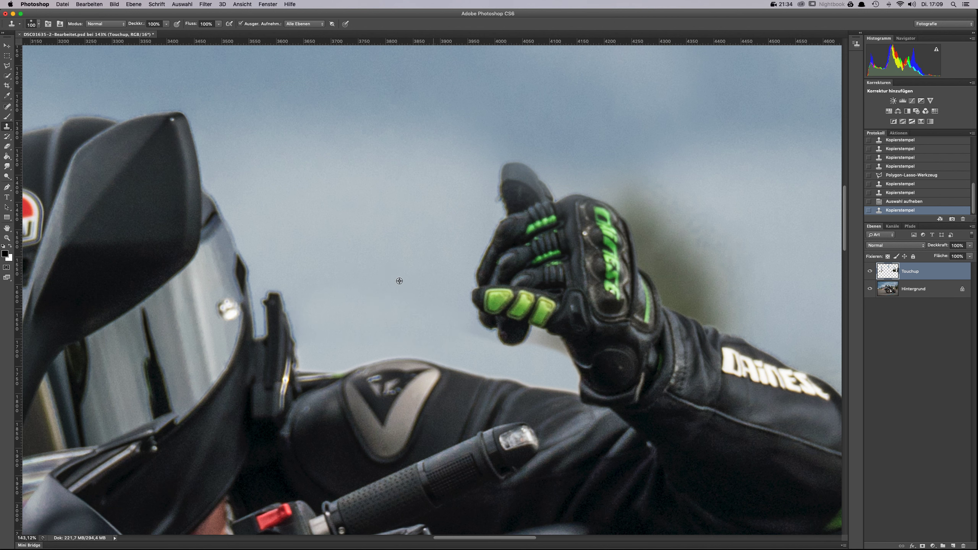
left_click(382, 255, "alt")
mouse_move(452, 332)
left_mouse_down()
mouse_move(463, 336)
mouse_move(452, 332)
left_mouse_up()
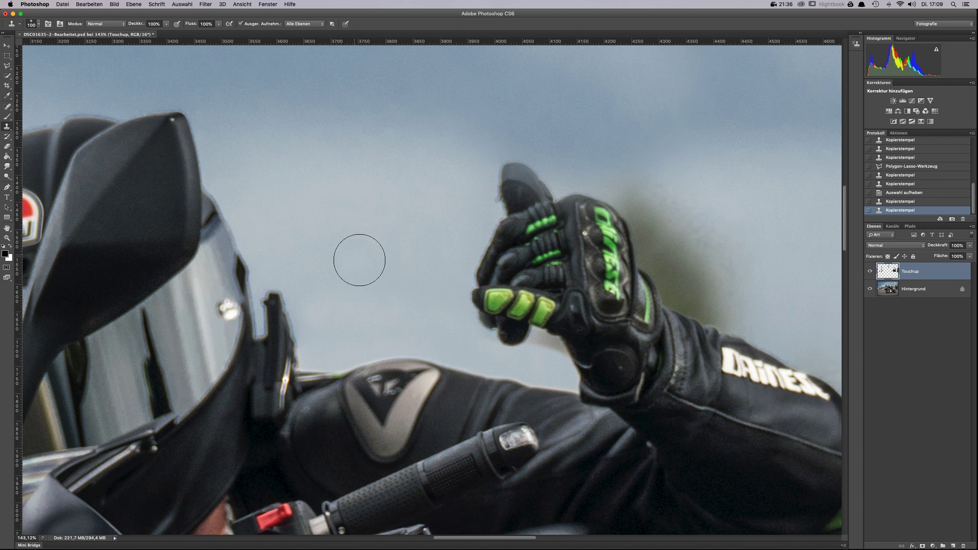
right_click(388, 289)
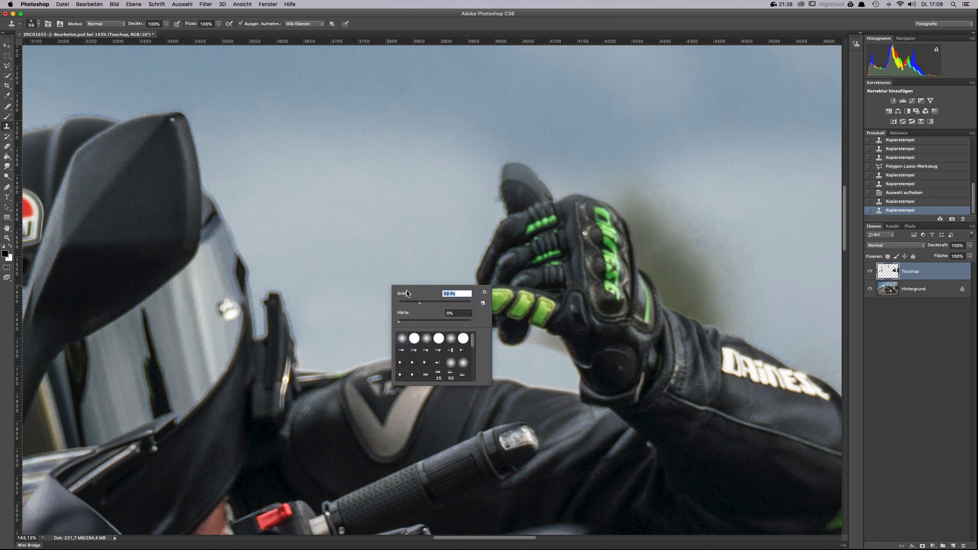
key("Return")
left_click_drag(377, 260, 382, 265)
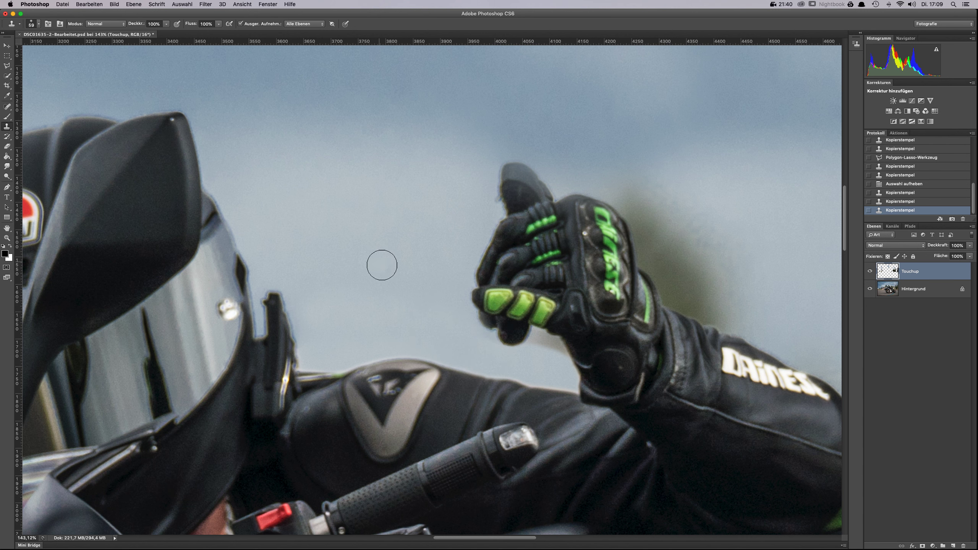
Erase stray cloned sky along the glove's edge on the Touchup layer.
key("e")
scroll(470, 316, "up", 5)
mouse_move(492, 328)
left_mouse_down()
mouse_move(528, 325)
mouse_move(519, 315)
mouse_move(601, 398)
mouse_move(603, 377)
mouse_move(617, 386)
left_mouse_up()
Clone sky with a 59 px stamp over the grey patch beside the glove's fingers, then zoom out.
right_click(604, 378)
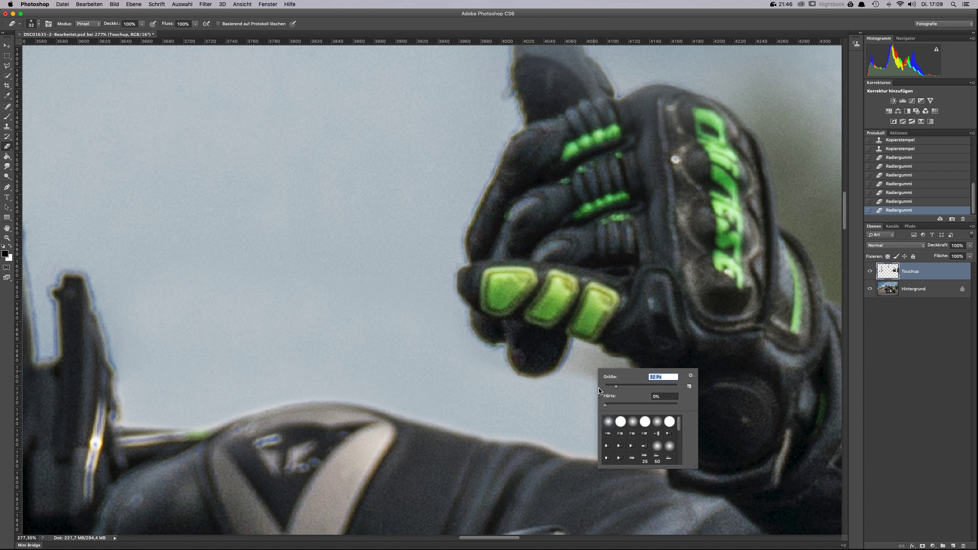
key("Escape")
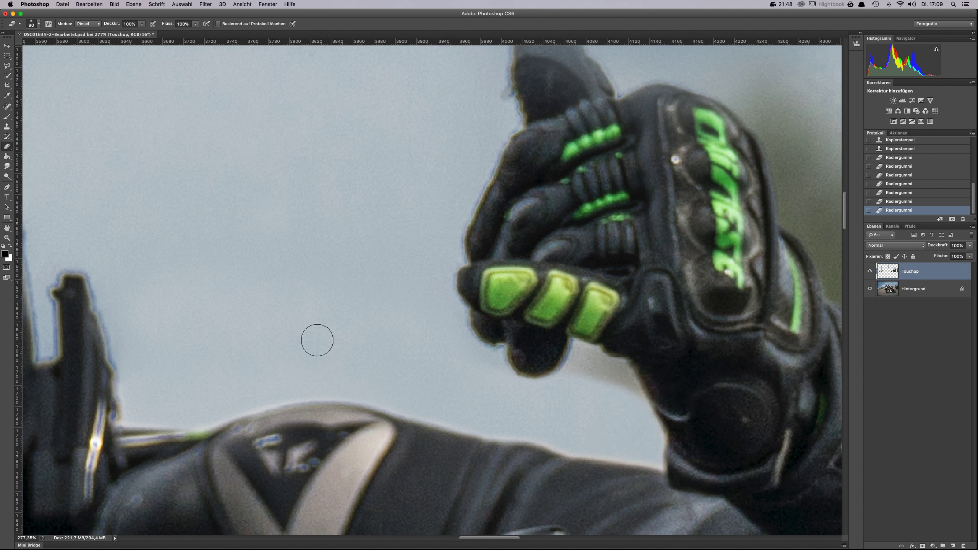
key("s")
right_click(307, 348)
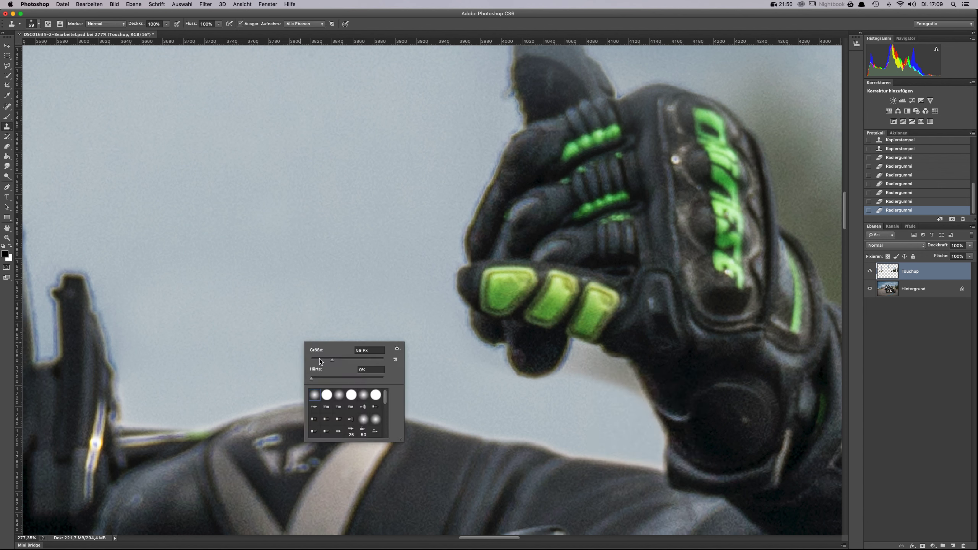
left_click(243, 343)
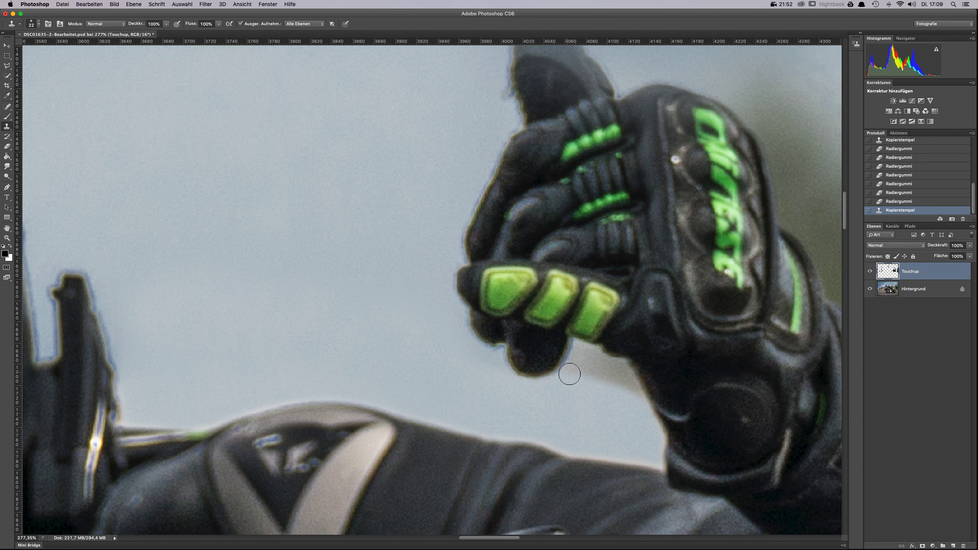
mouse_move(569, 374)
left_mouse_down()
mouse_move(582, 349)
mouse_move(600, 356)
mouse_move(585, 372)
mouse_move(624, 371)
mouse_move(639, 402)
mouse_move(608, 374)
mouse_move(595, 394)
left_mouse_up()
scroll(595, 394, "down", 3)
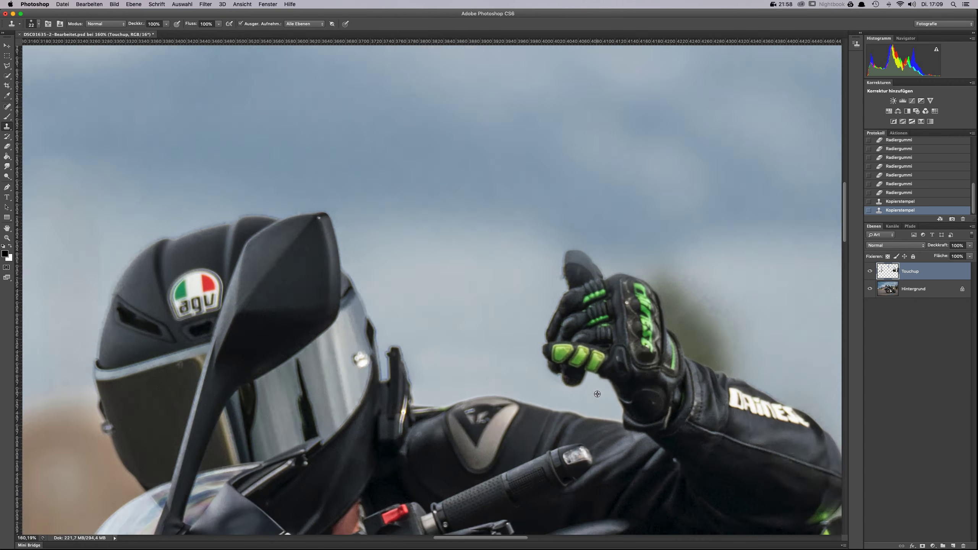
scroll(598, 394, "down", 3)
scroll(722, 362, "down", 8)
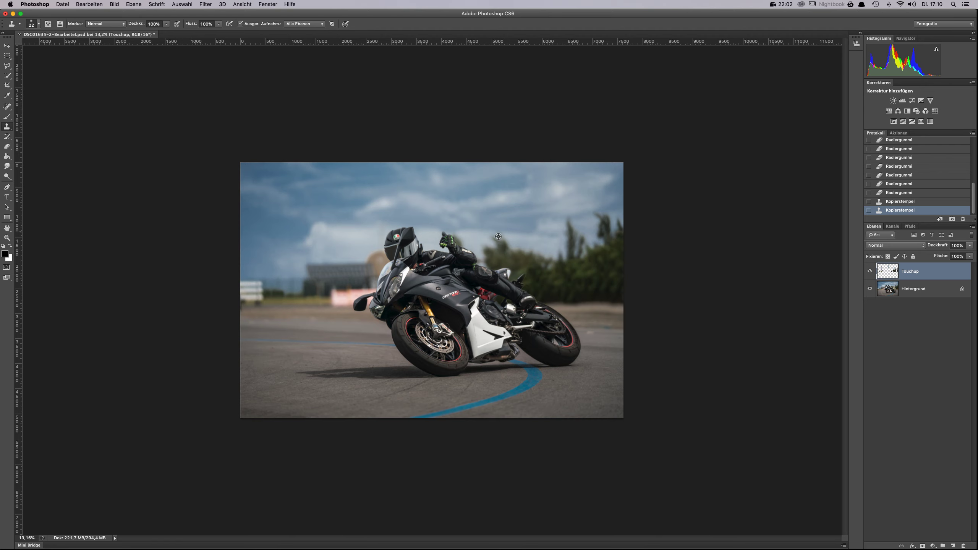
Enlarge the clone brush to 138 px and paint sky over the dark tree haze beside the glove.
scroll(457, 243, "up", 8)
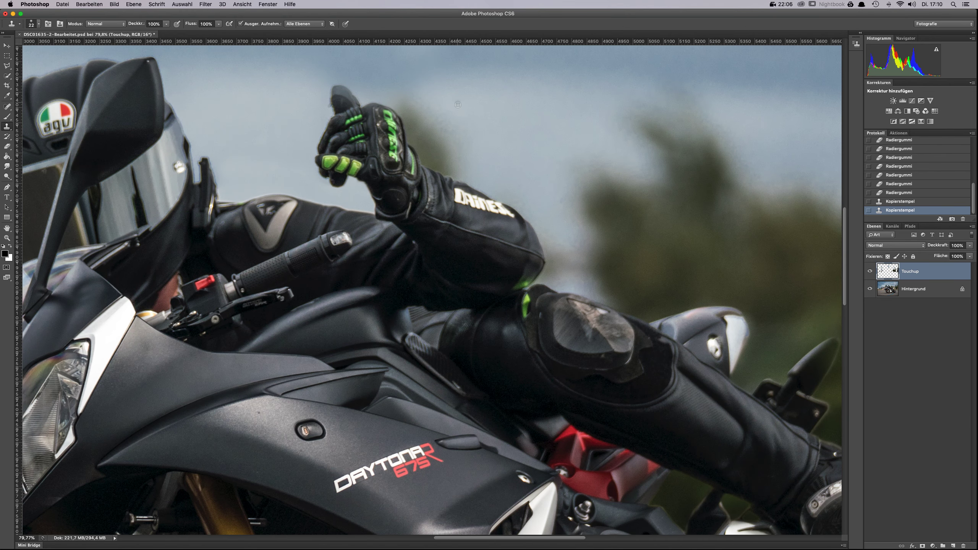
scroll(458, 116, "up", 5)
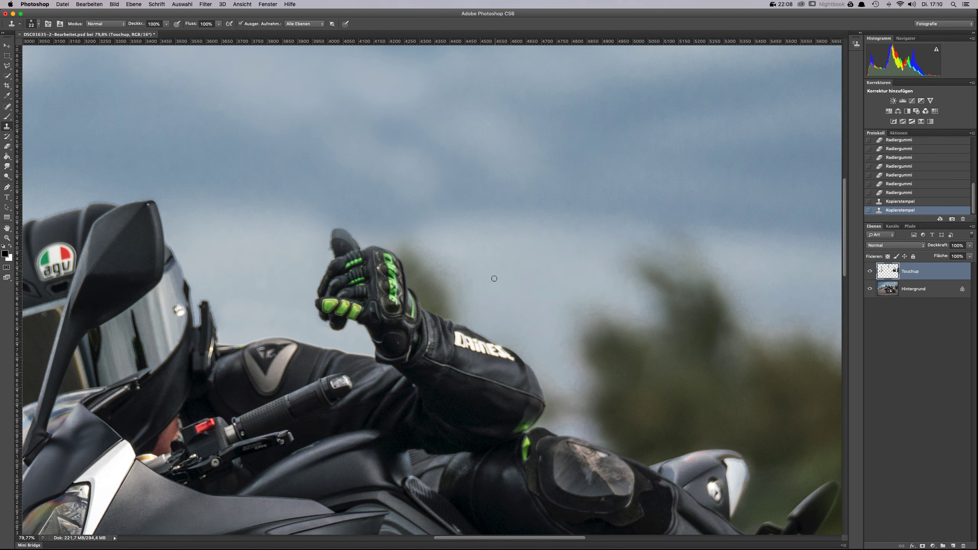
right_click(507, 301)
left_click_drag(516, 309, 585, 309)
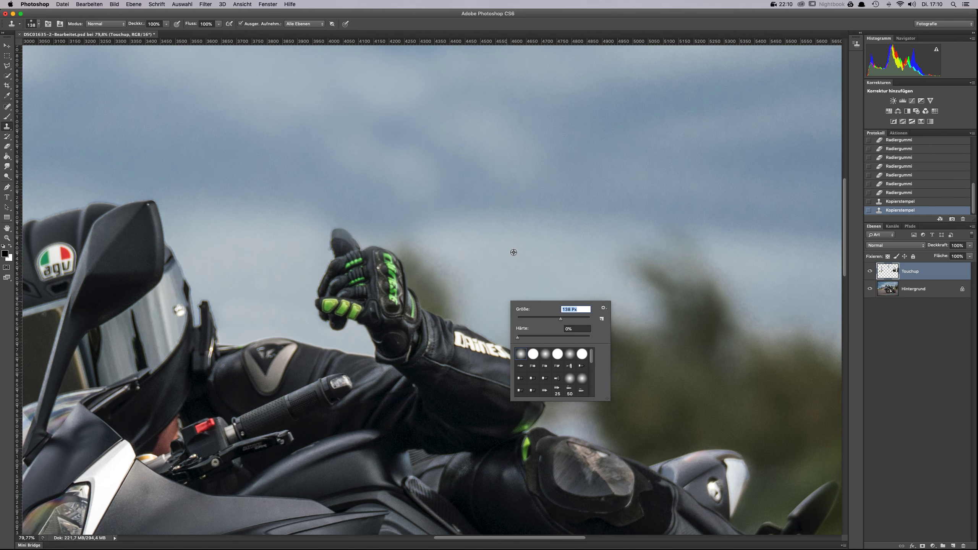
key("Return")
mouse_move(422, 244)
left_mouse_down()
mouse_move(440, 285)
mouse_move(461, 296)
mouse_move(467, 278)
mouse_move(452, 282)
mouse_move(470, 304)
mouse_move(452, 287)
left_mouse_up()
Shrink the clone brush to 73 px and paint sky over the dark edge beside the glove.
scroll(454, 280, "up", 5)
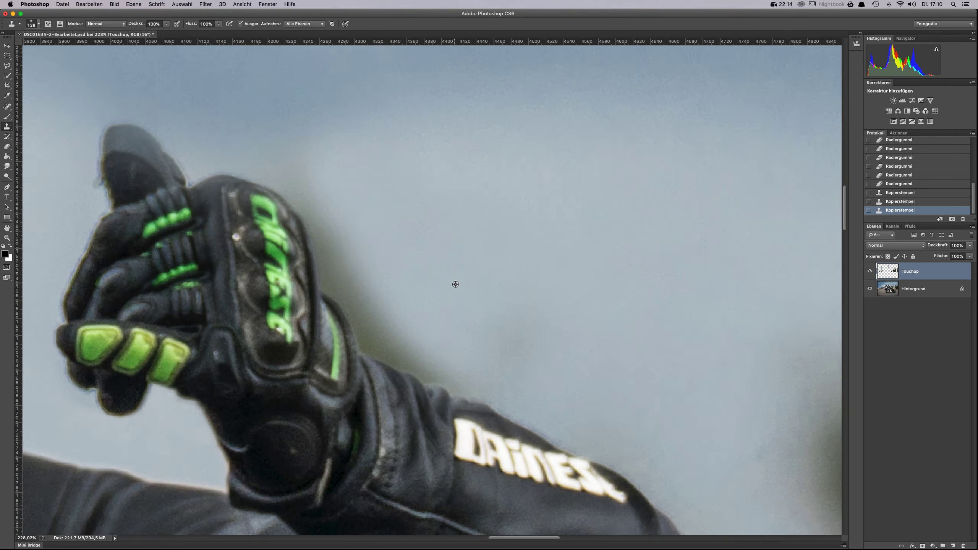
right_click(501, 293)
left_click_drag(541, 305, 536, 306)
key("Return")
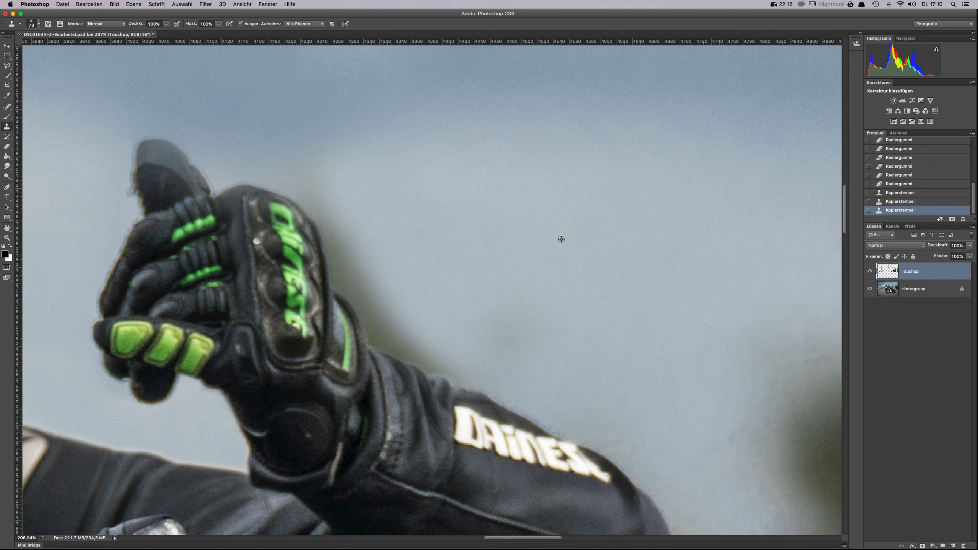
mouse_move(312, 179)
left_mouse_down()
mouse_move(355, 232)
mouse_move(357, 283)
mouse_move(365, 279)
mouse_move(383, 311)
mouse_move(391, 297)
mouse_move(400, 321)
mouse_move(389, 332)
mouse_move(454, 358)
mouse_move(522, 362)
mouse_move(510, 365)
mouse_move(512, 328)
left_mouse_up()
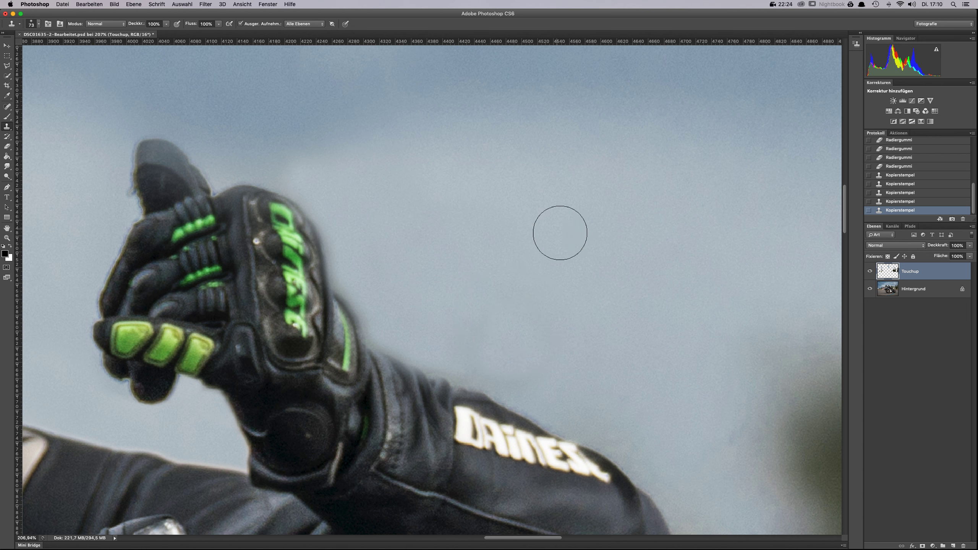
Toggle the Touchup layer off and on to compare the retouch with the original, leaving it visible.
left_click(870, 270)
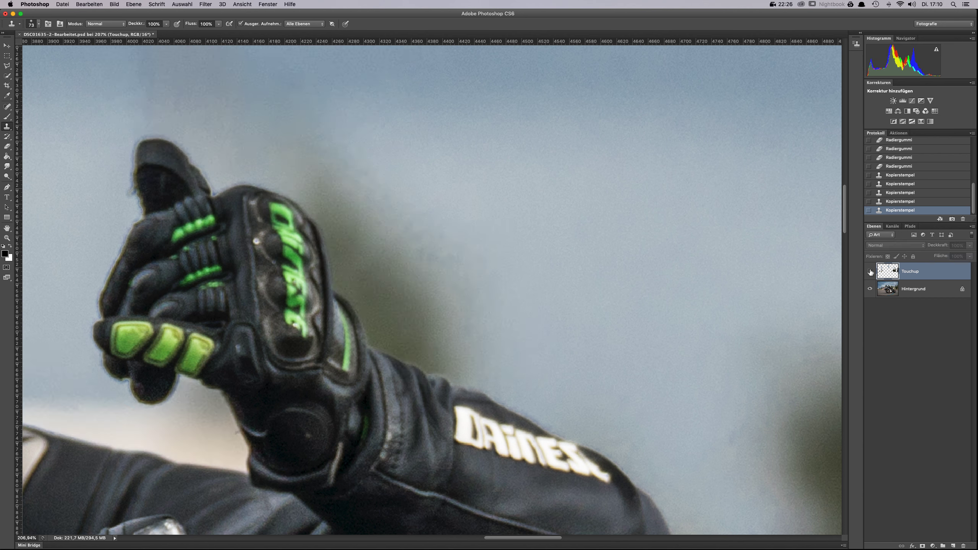
left_click(870, 271)
left_click(870, 271)
left_click(871, 272)
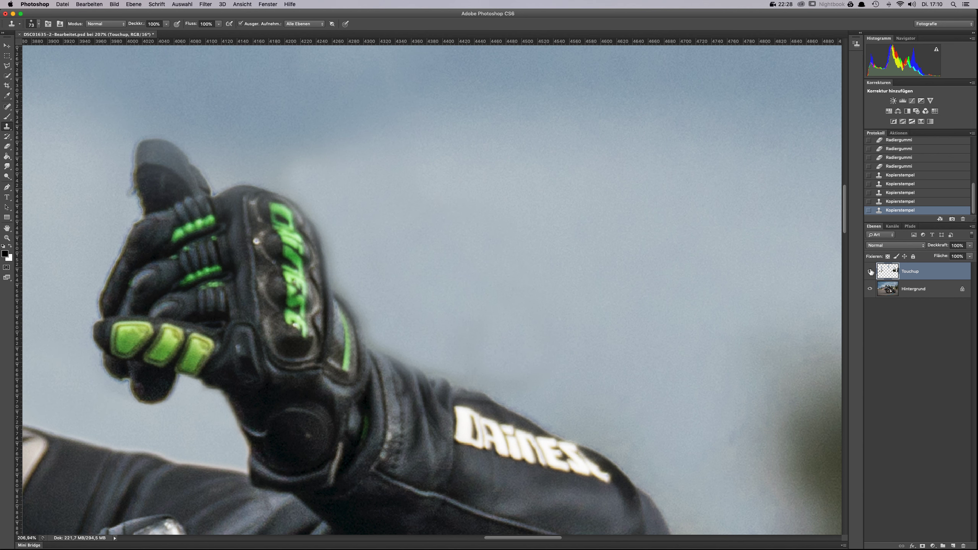
left_click(870, 271)
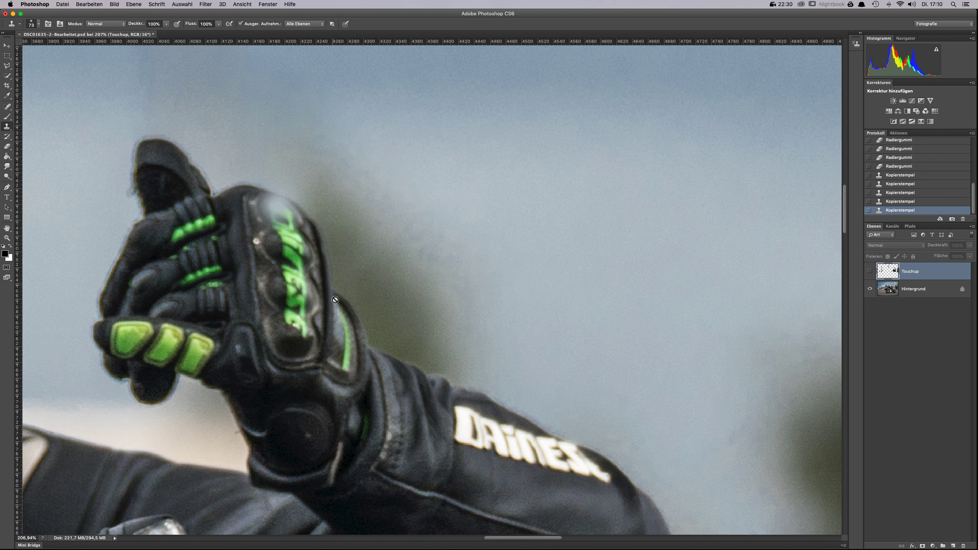
left_click(870, 272)
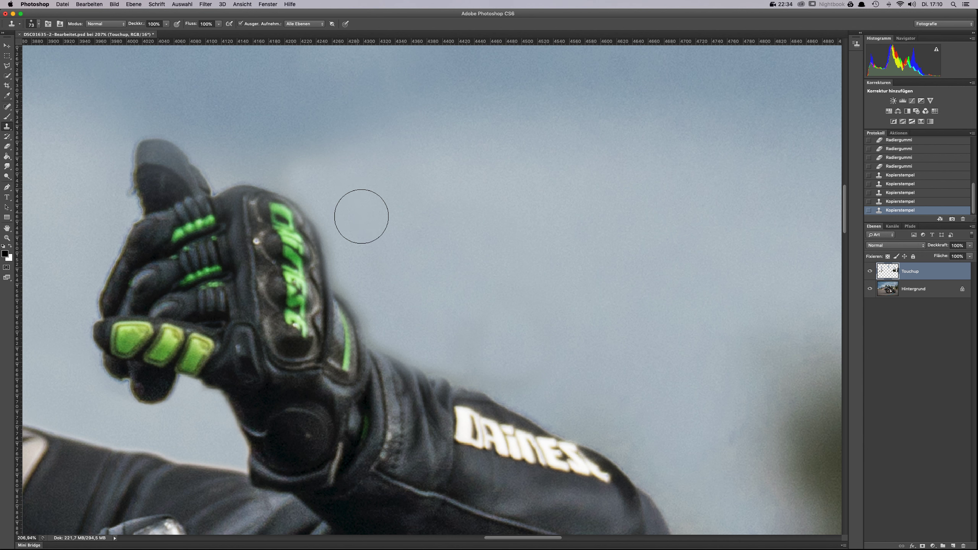
Erase the retouch from the glove's thumb with a 36 px eraser, then zoom out.
key("w")
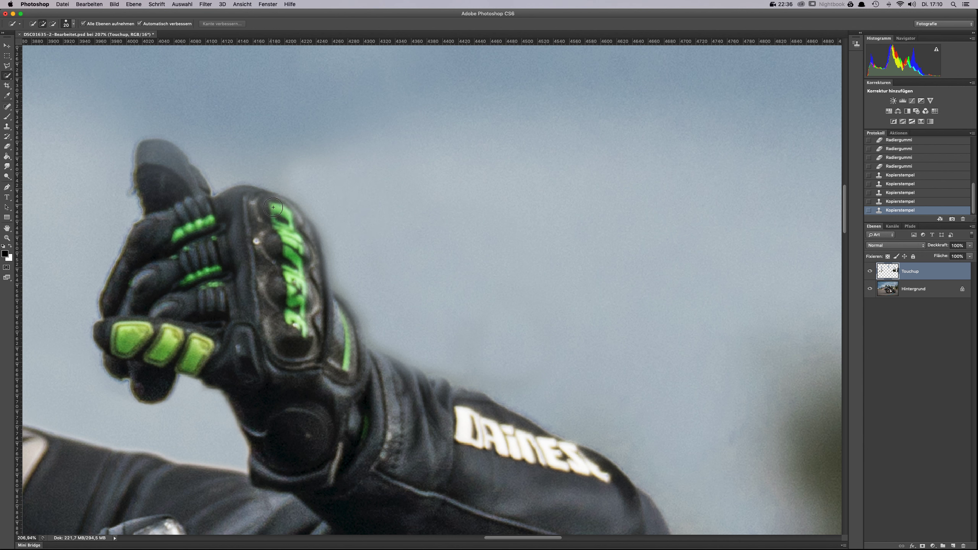
key("e")
right_click(295, 254)
key("Return")
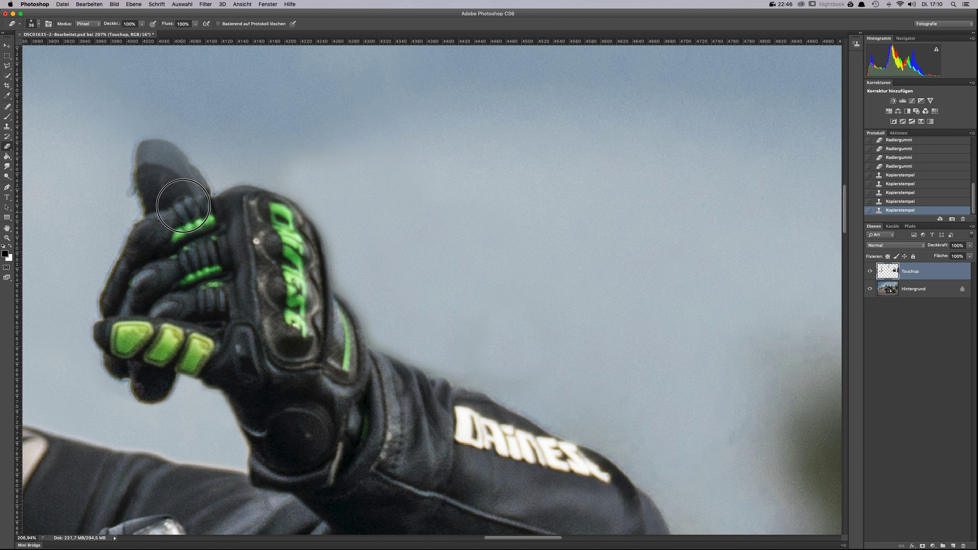
mouse_move(184, 204)
left_mouse_down()
mouse_move(175, 164)
mouse_move(150, 153)
mouse_move(165, 216)
mouse_move(128, 281)
mouse_move(126, 359)
mouse_move(187, 329)
left_mouse_up()
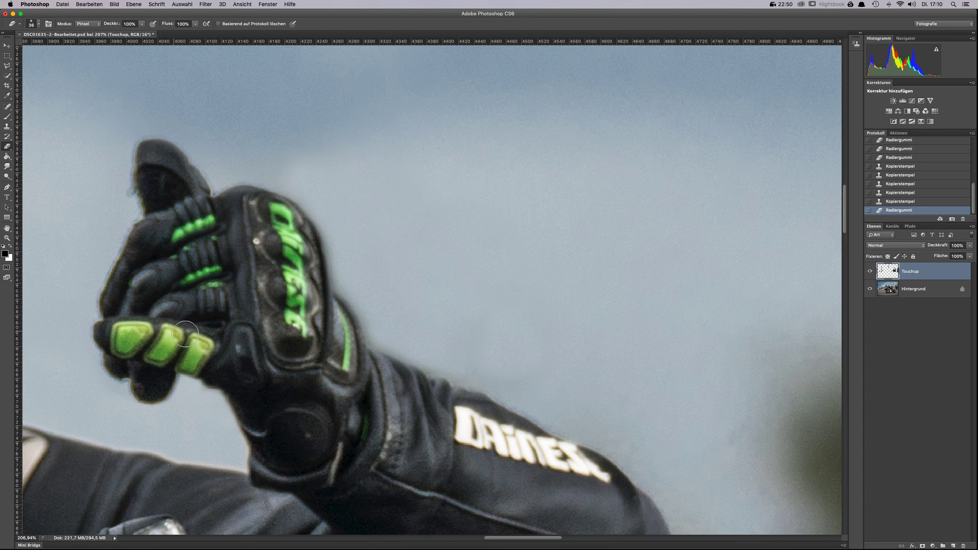
scroll(226, 326, "down", 10)
scroll(226, 321, "down", 4)
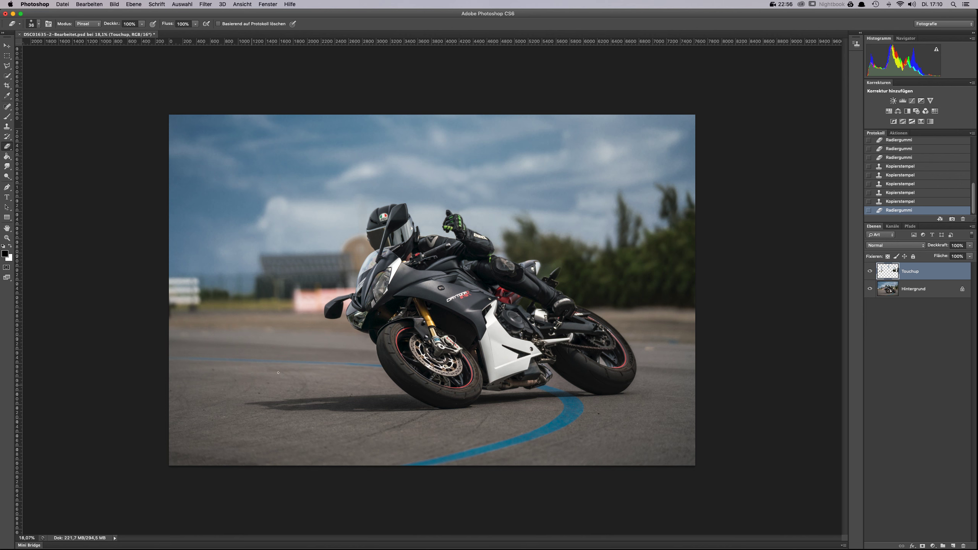
Heal debris spots on the asphalt left of the bike with a 136 px Content-Aware Spot Healing Brush.
left_click(7, 107)
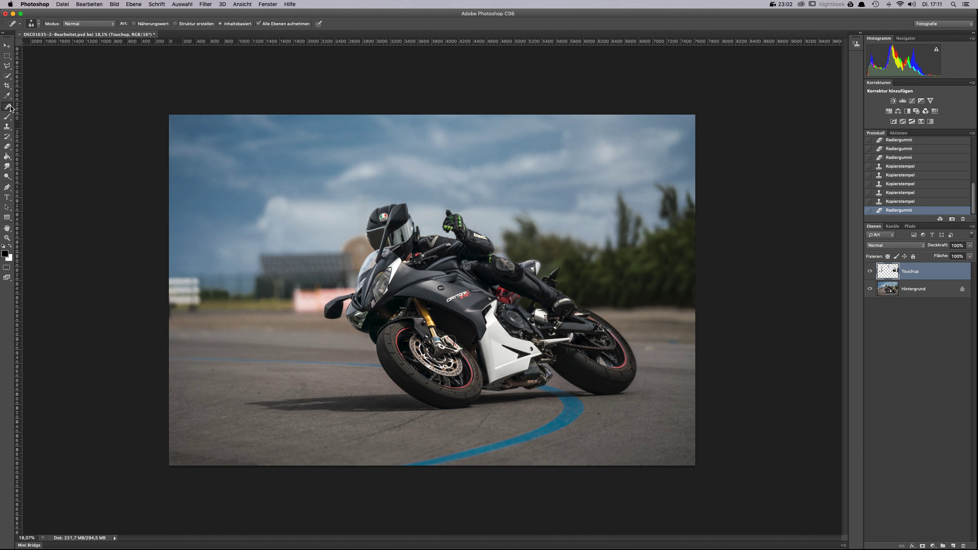
scroll(227, 408, "up", 2)
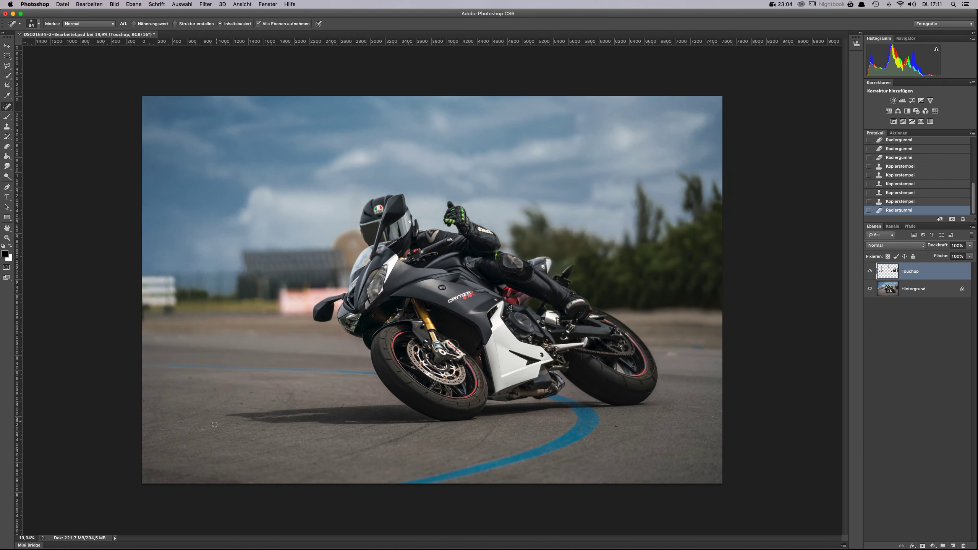
left_click(211, 460)
right_click(213, 455)
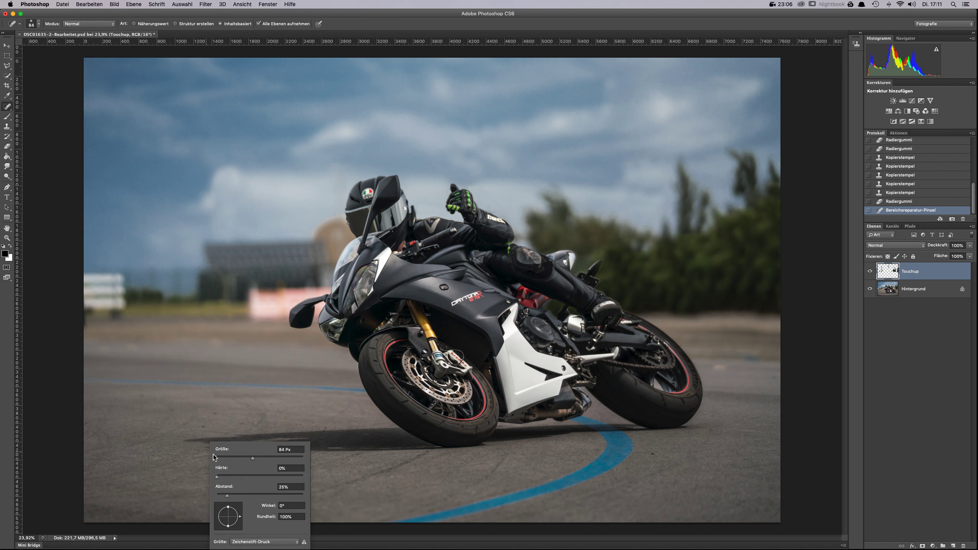
left_click_drag(259, 459, 274, 458)
left_click(203, 426)
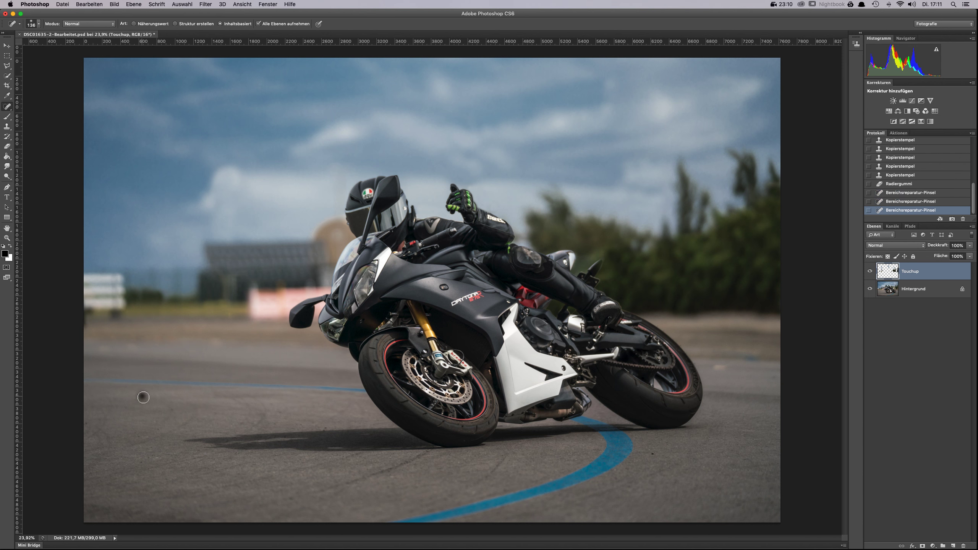
left_click(172, 407)
left_click(157, 461)
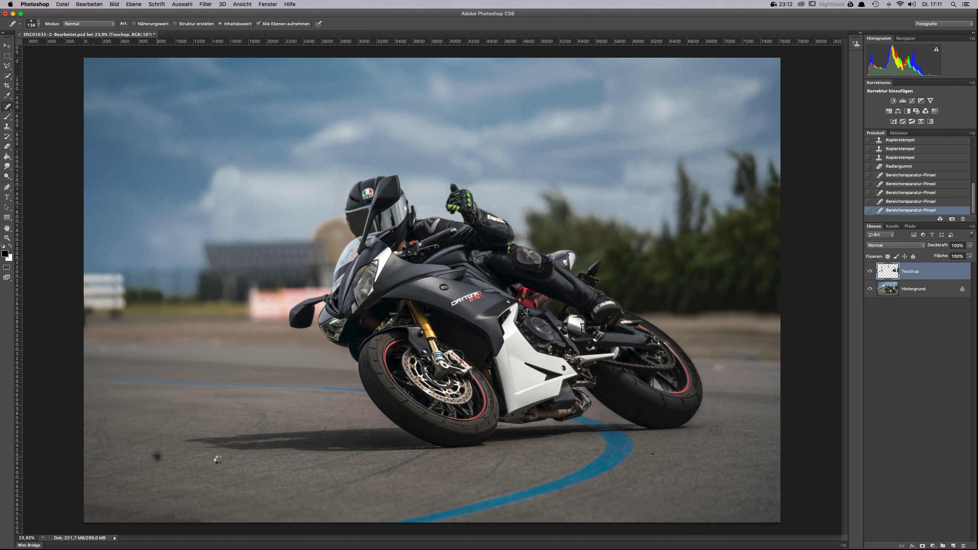
left_click(280, 412)
left_click(326, 432)
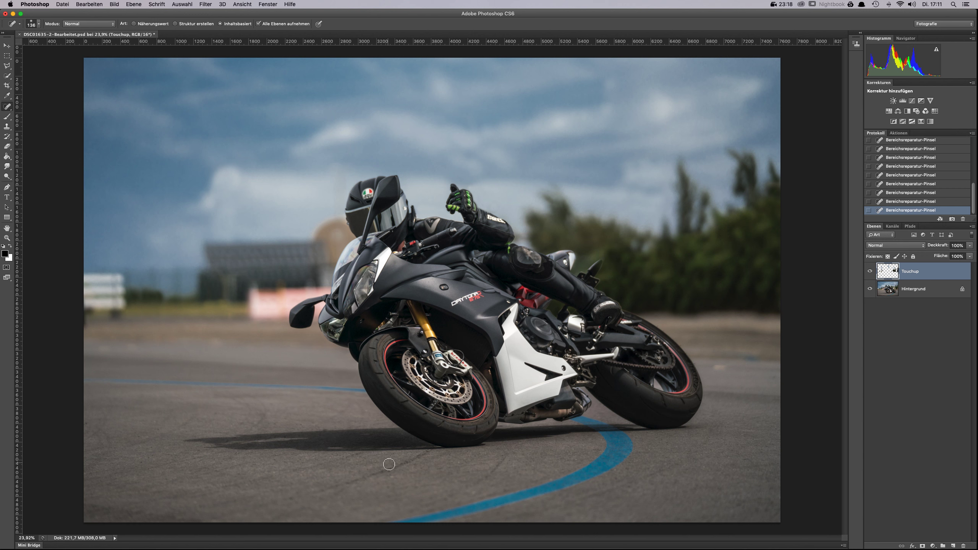
Resize the healing brush to 173 px and heal spots on the left asphalt and right of the rear wheel.
right_click(285, 442)
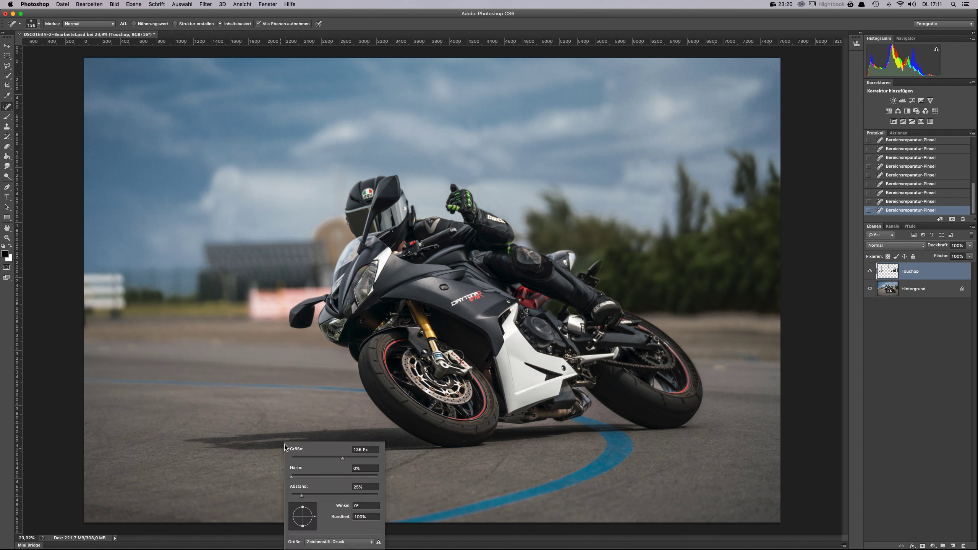
left_click(327, 458)
key("Return")
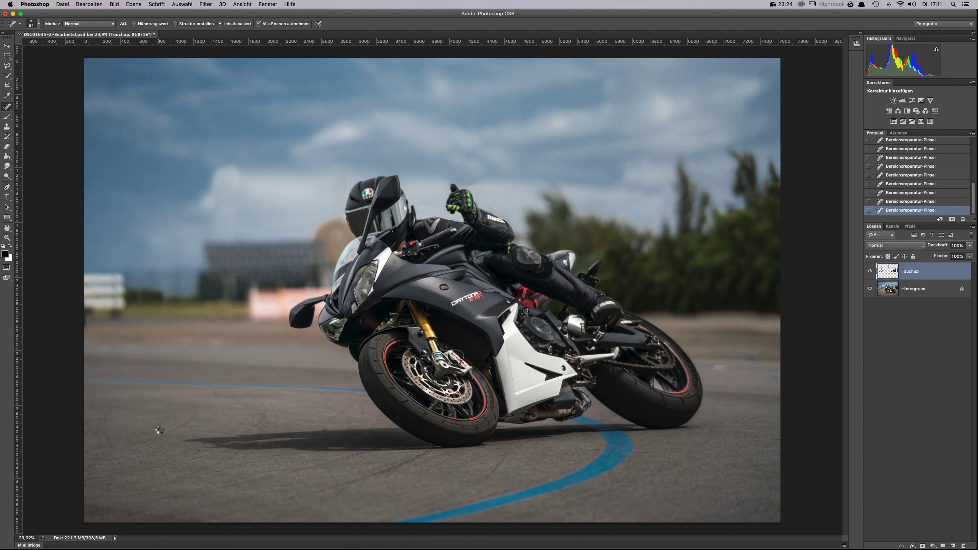
right_click(181, 433)
left_click(251, 448)
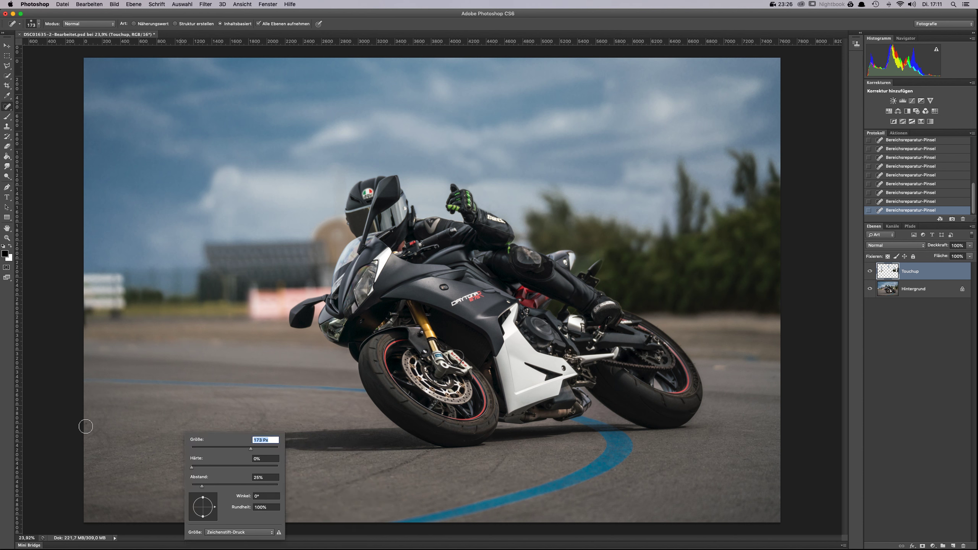
key("Return")
left_click(145, 461)
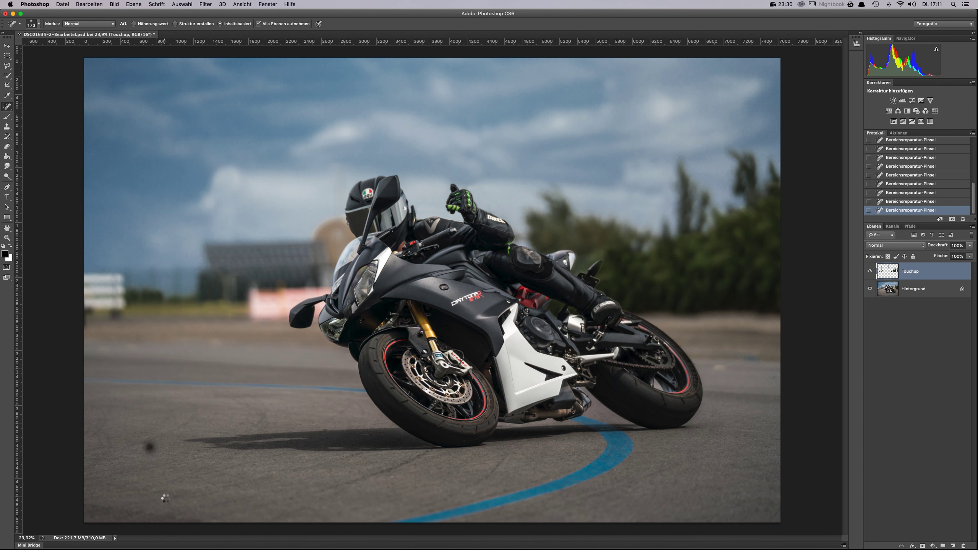
left_click(721, 367)
Set the Clone Stamp to 148 px and clone clean road over the light smudge.
key("s")
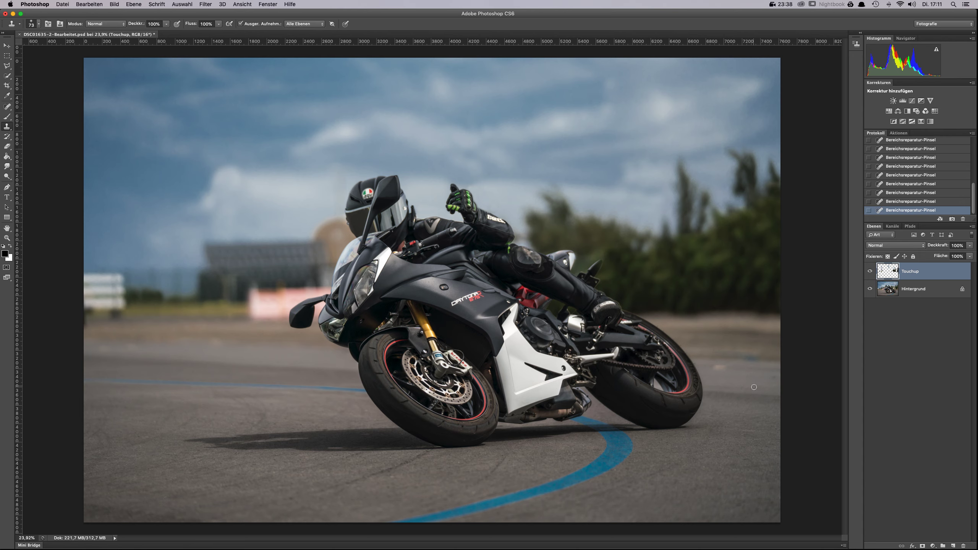
right_click(744, 374)
left_click_drag(780, 390, 800, 390)
scroll(725, 371, "up", 5)
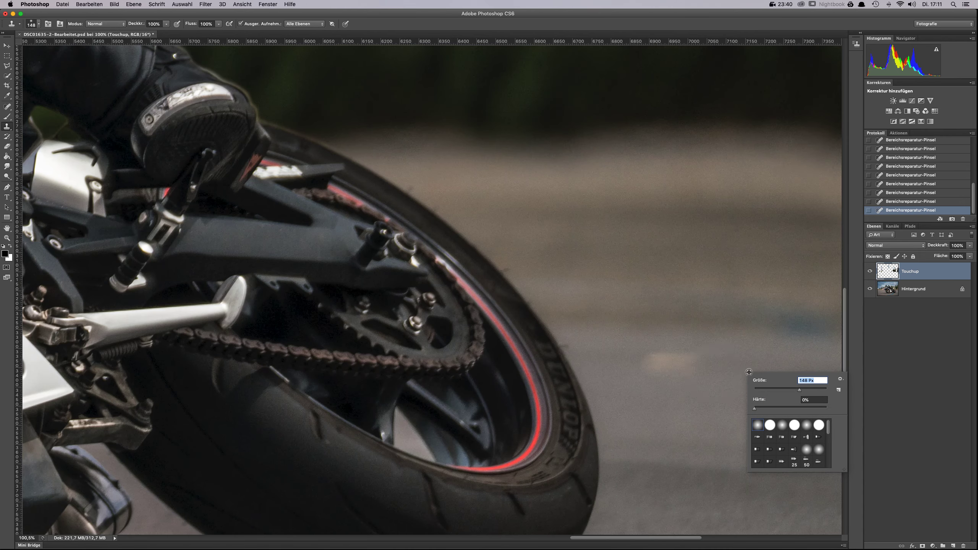
key("Return")
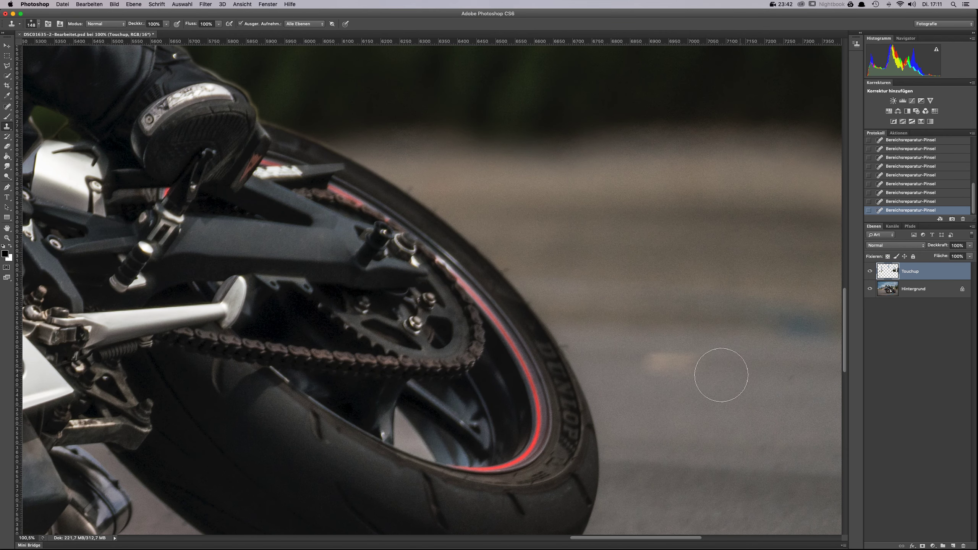
left_click(752, 376, "alt")
left_click(665, 367)
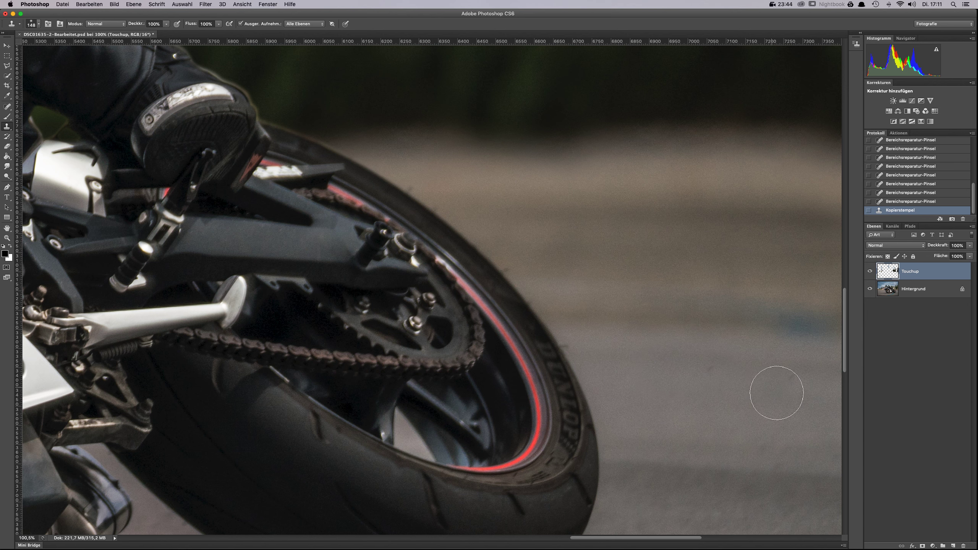
Cover the bluish smudges on the road right of the rear wheel with cloned asphalt texture.
left_click_drag(721, 338, 550, 323)
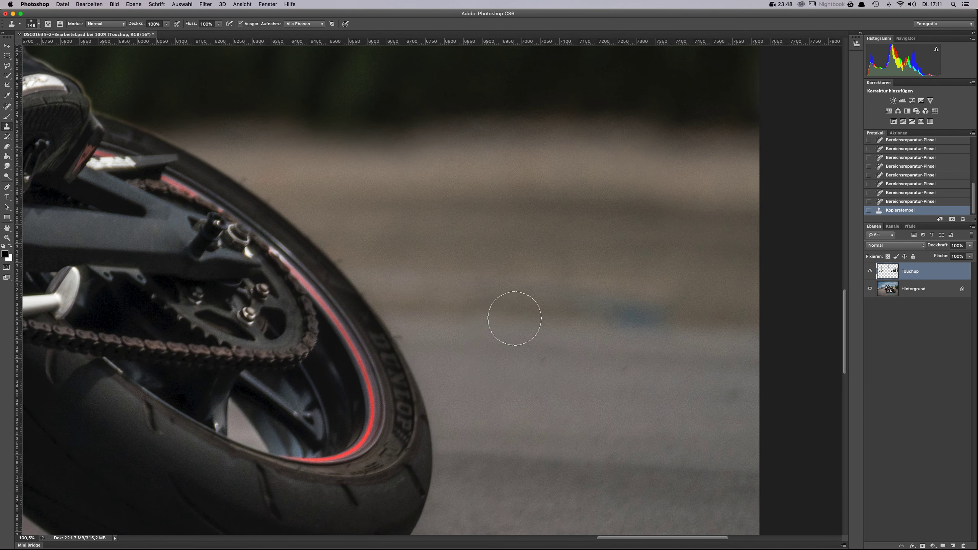
left_click(728, 308, "alt")
mouse_move(691, 312)
left_mouse_down()
mouse_move(614, 313)
mouse_move(651, 313)
left_mouse_up()
left_click(470, 311, "alt")
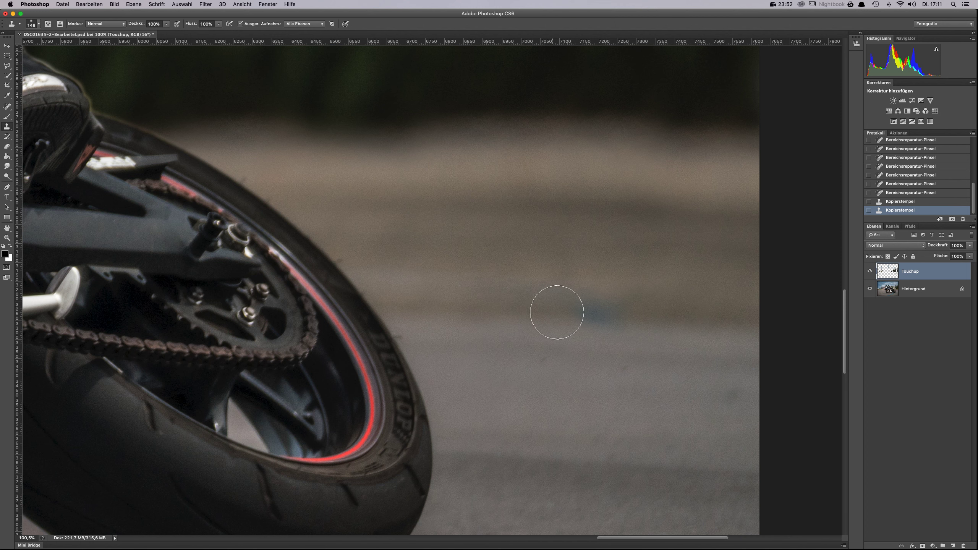
mouse_move(557, 313)
left_mouse_down()
mouse_move(629, 317)
mouse_move(620, 328)
left_mouse_up()
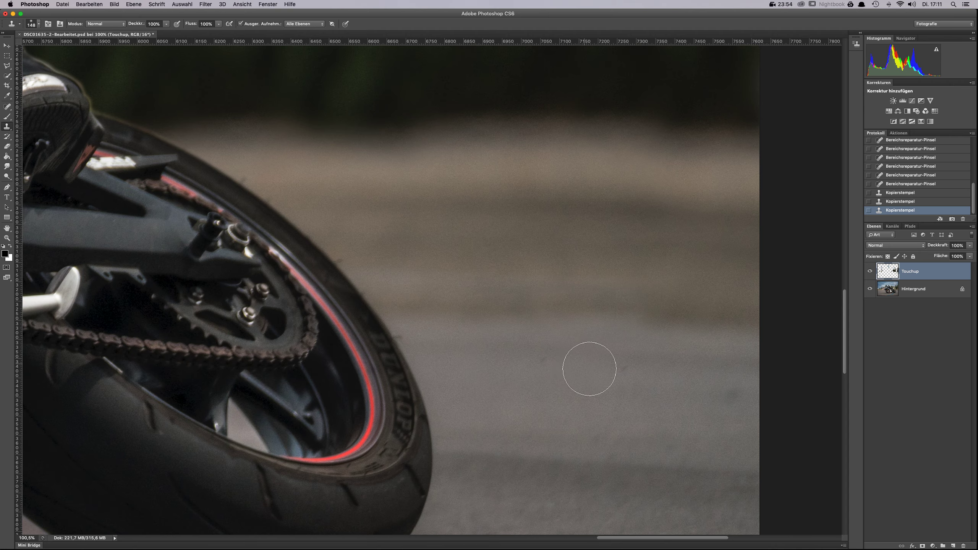
scroll(616, 403, "down", 10)
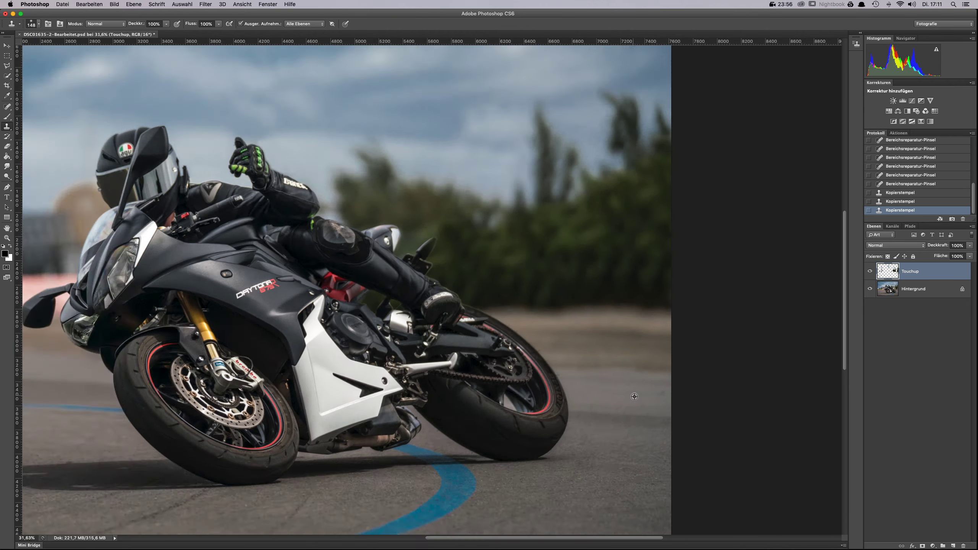
scroll(634, 396, "down", 3)
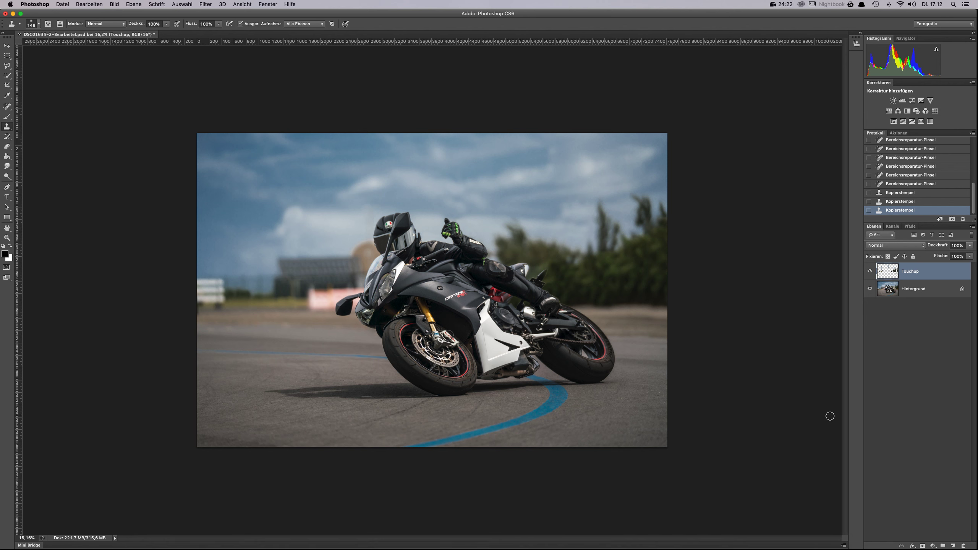
Try merging down and selecting all, then step back in History to restore the Touchup layer.
key("super+e")
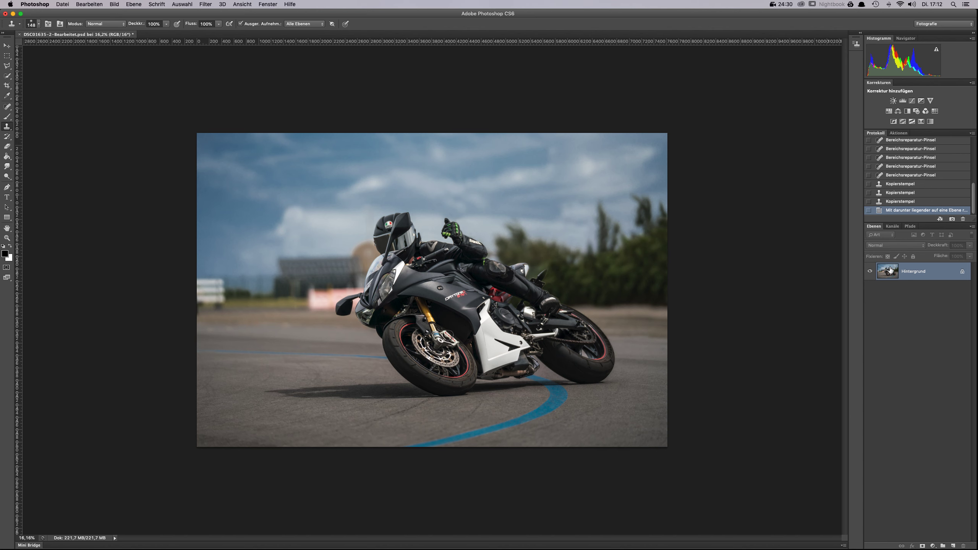
key("super+a")
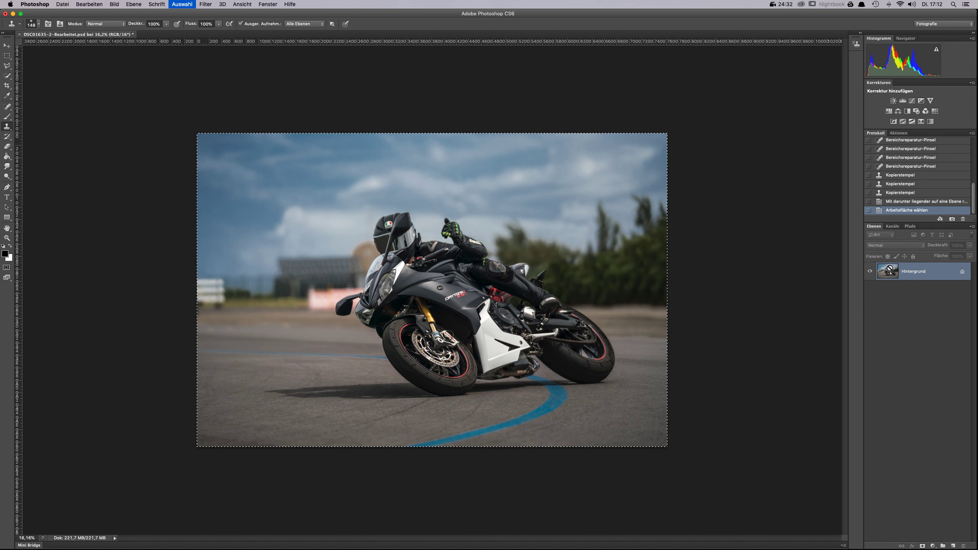
key("super+c")
left_click(895, 199)
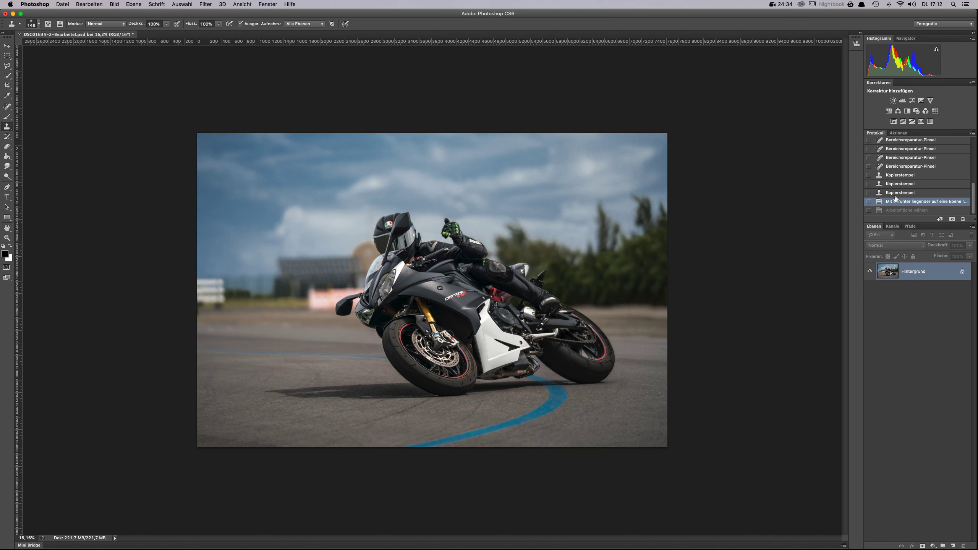
left_click(895, 194)
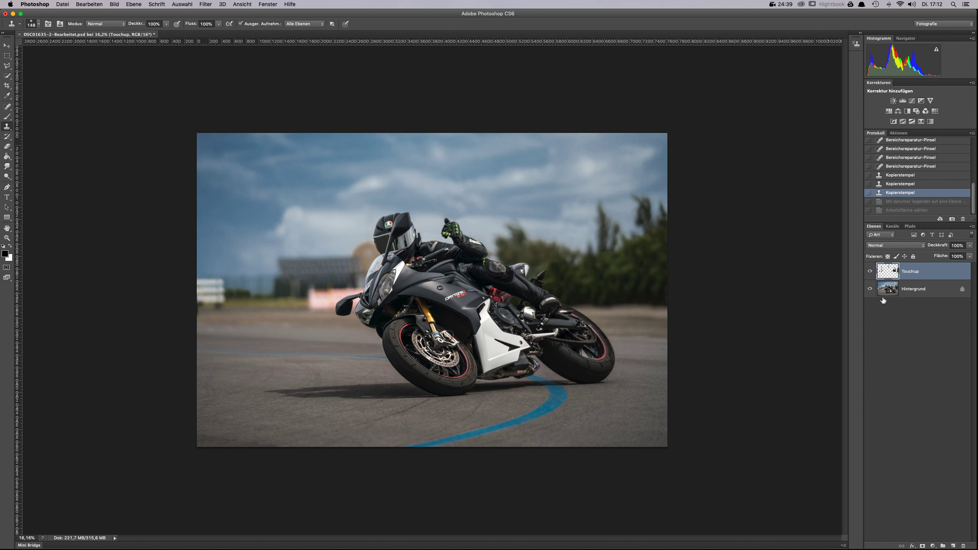
Compare Touchup off and on, then paste the merged copy as new layer Ebene 1.
left_click(871, 271)
left_click(870, 272)
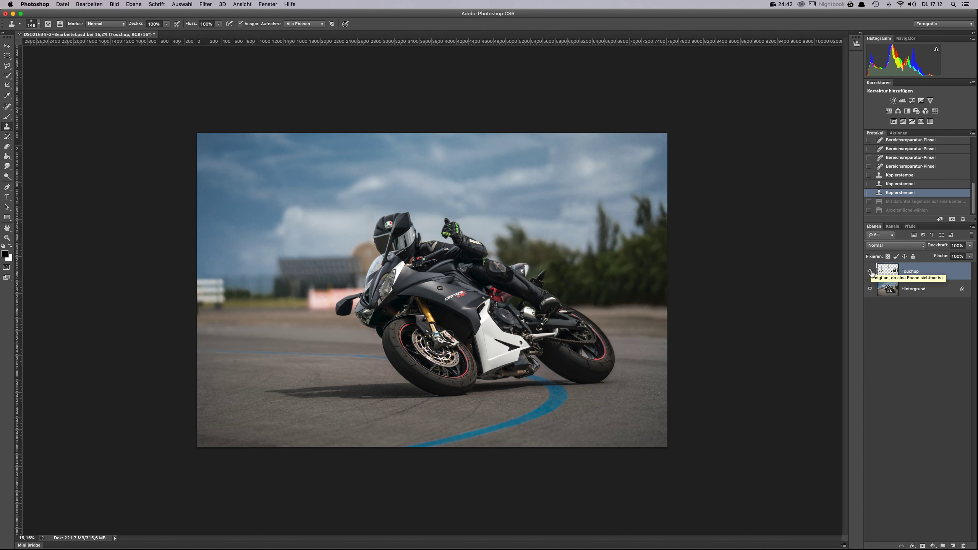
key("super+v")
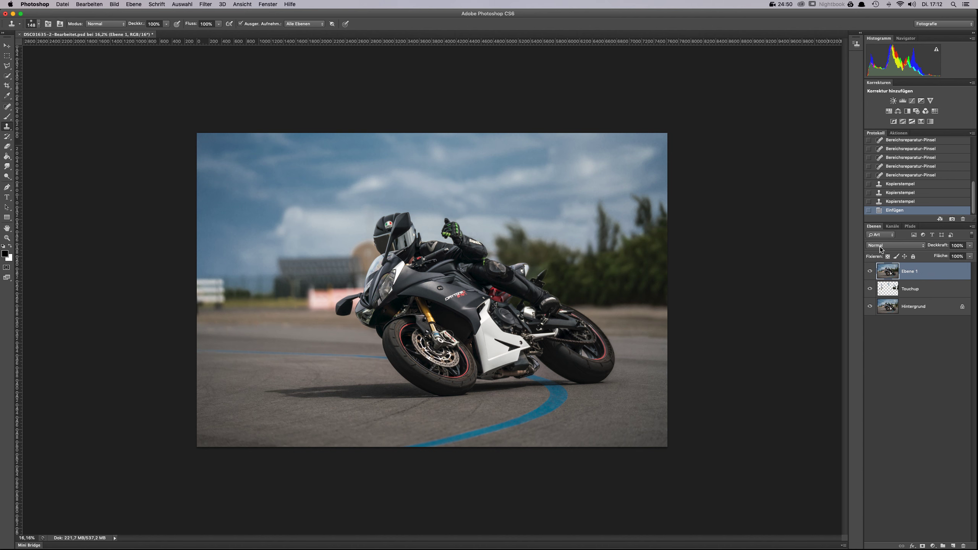
Apply the High Pass filter (Sonstige Filter > Hochpass) to Ebene 1 with a 7,8 px radius.
left_click(205, 4)
mouse_move(280, 153)
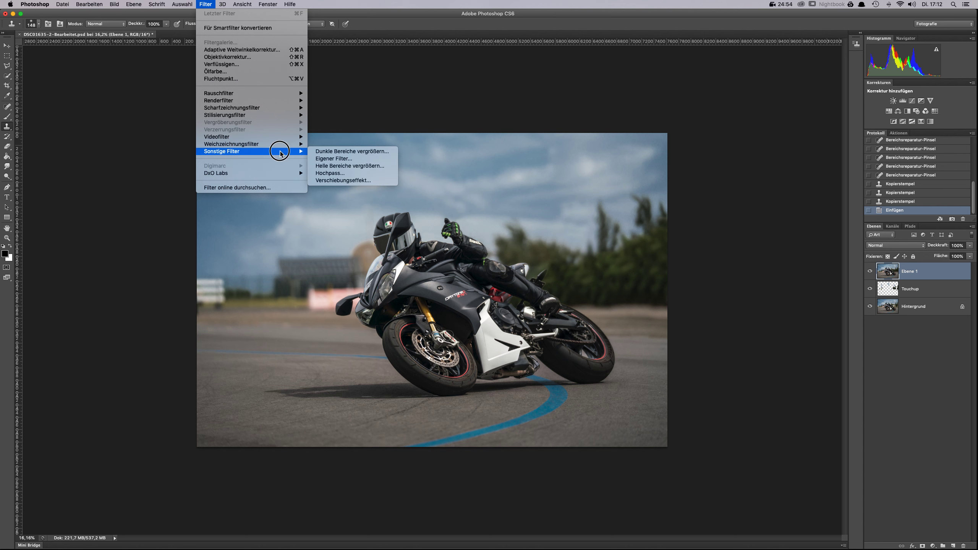
left_click(324, 176)
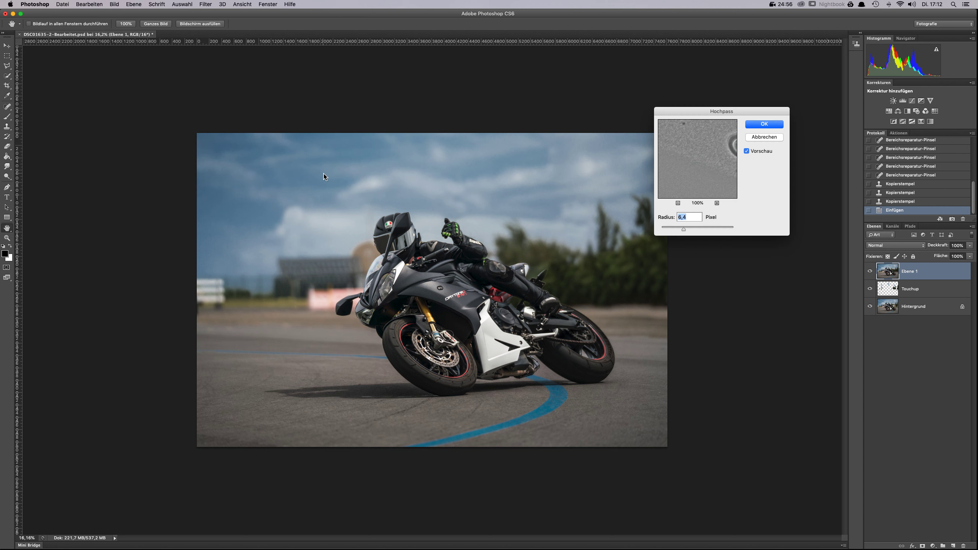
left_click_drag(720, 112, 753, 92)
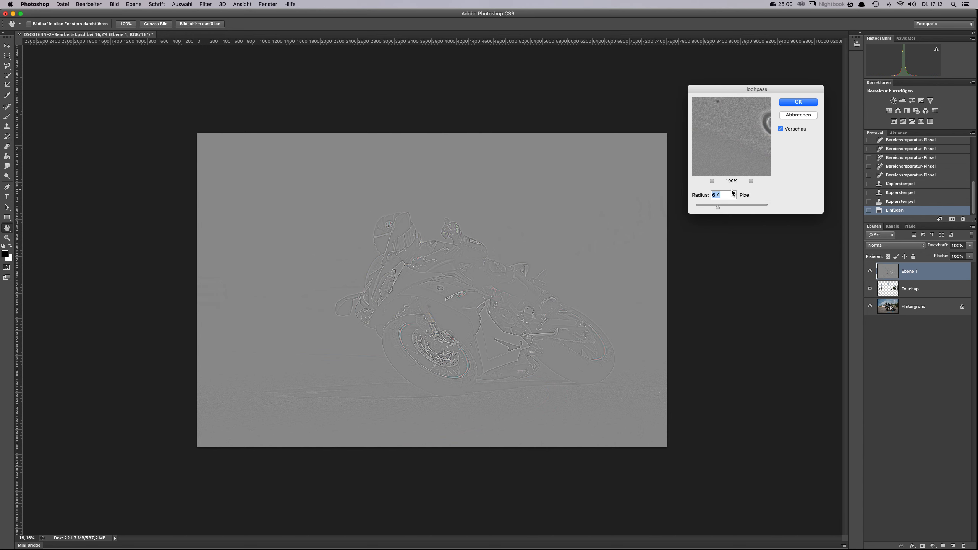
mouse_move(719, 210)
left_mouse_down()
mouse_move(754, 205)
mouse_move(699, 207)
mouse_move(716, 207)
left_mouse_up()
left_click(790, 102)
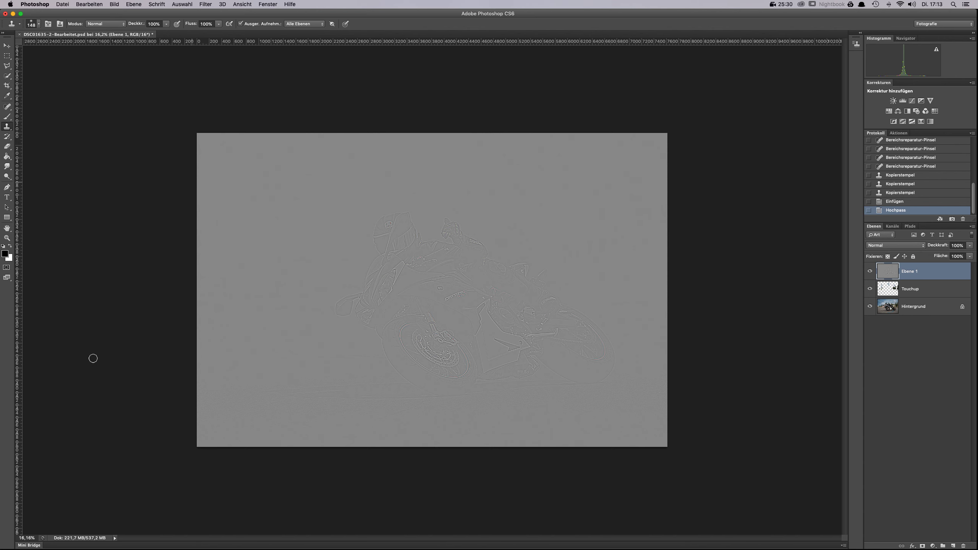
left_click(884, 247)
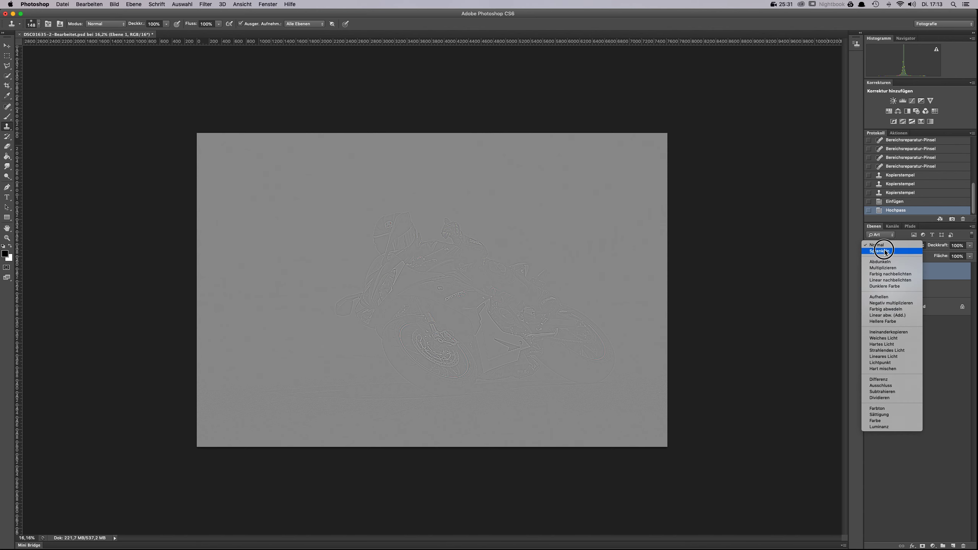
Set Ebene 1's blend mode to Ineinanderkopieren (Overlay).
left_click(884, 333)
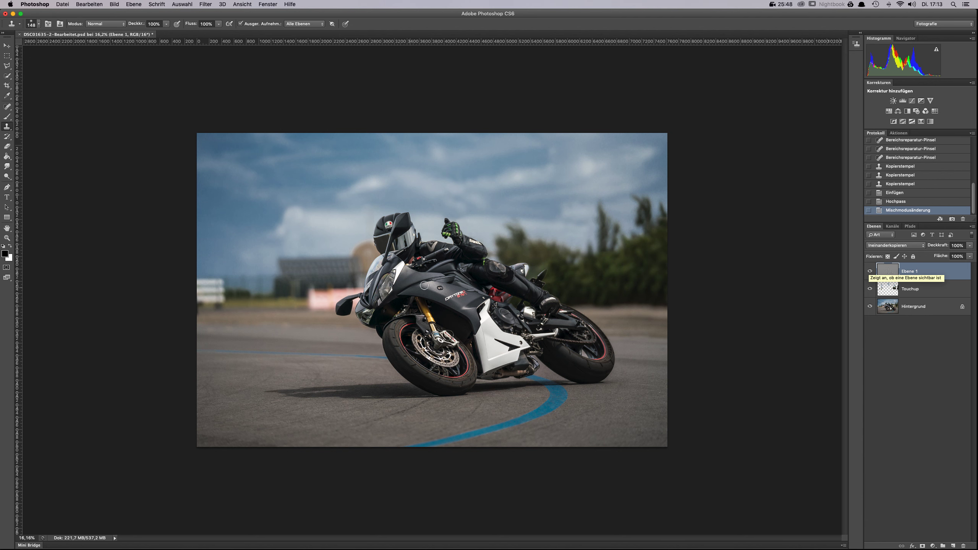
scroll(433, 290, "up", 1)
scroll(447, 290, "up", 5)
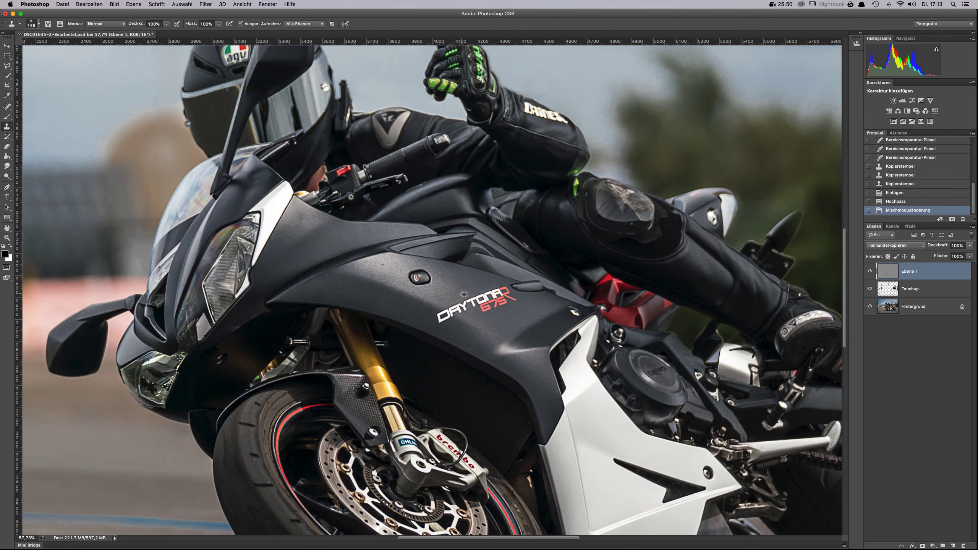
Toggle the sharpening layer's visibility repeatedly to compare, leaving it visible.
left_click(870, 272)
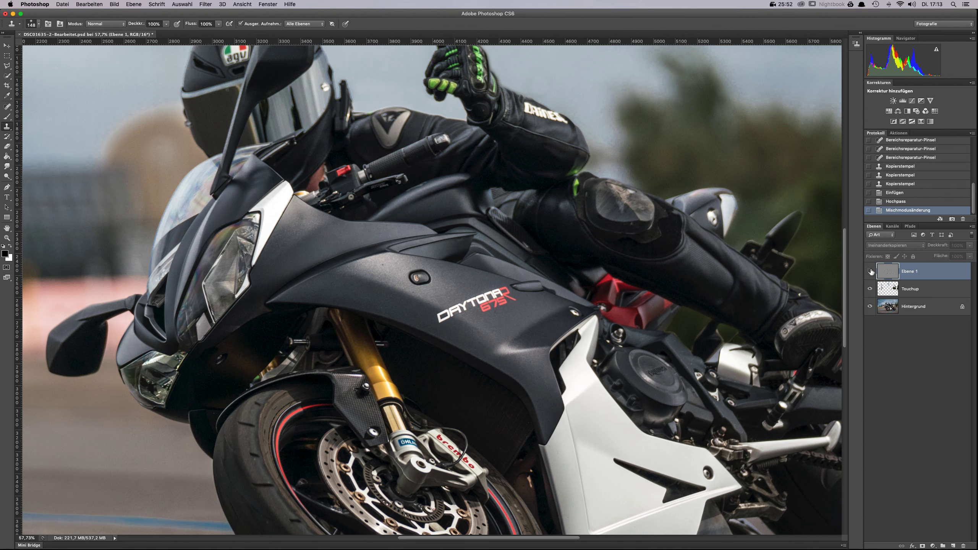
left_click(870, 272)
left_click(870, 272)
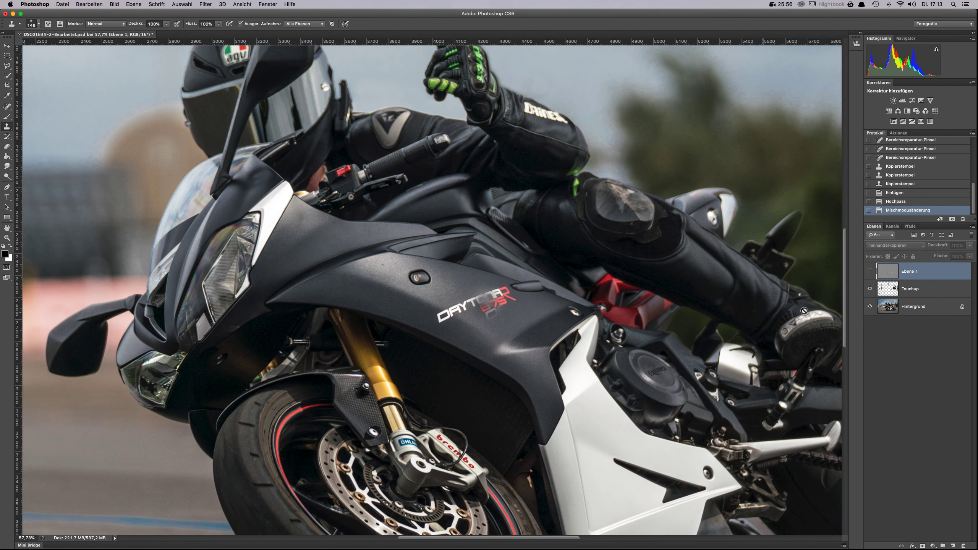
left_click(871, 273)
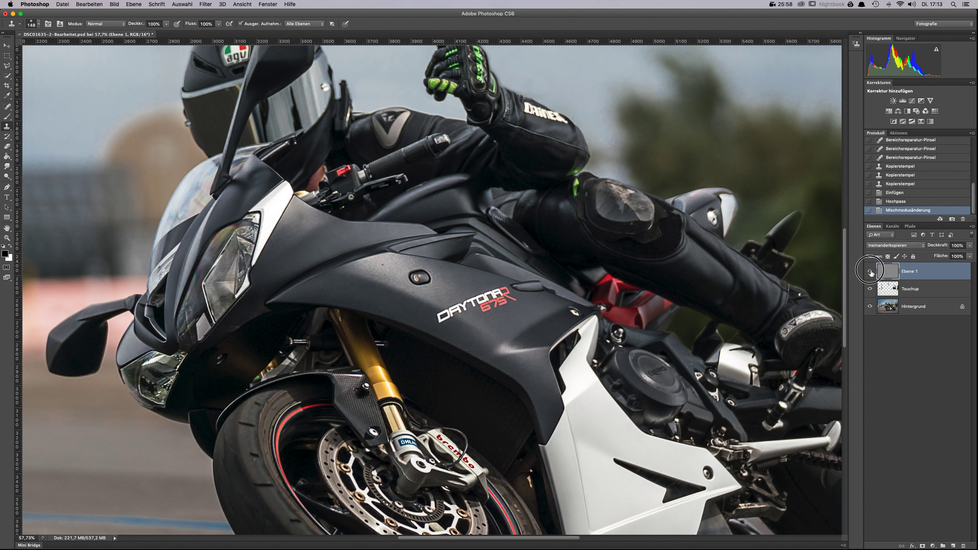
left_click(871, 272)
left_click(872, 273)
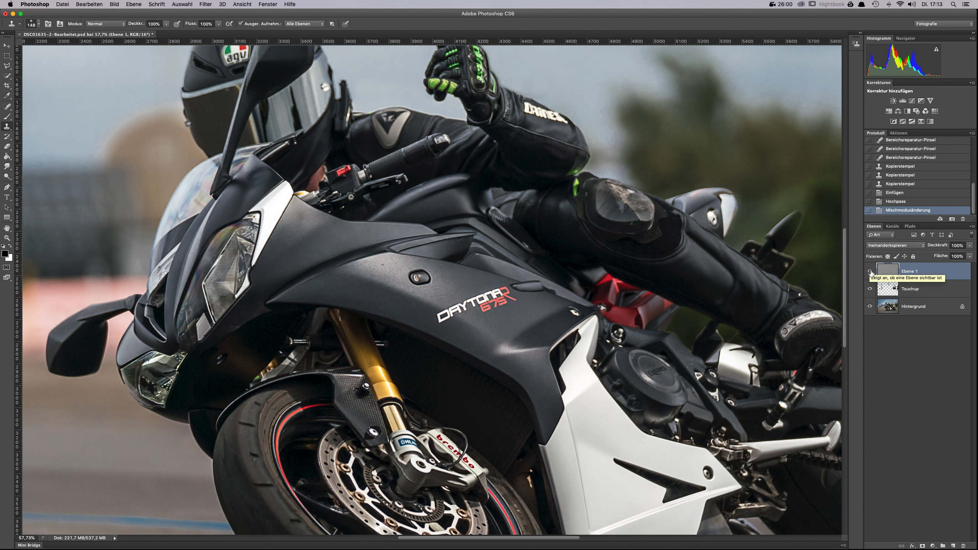
left_click(872, 273)
left_click(872, 273)
left_click(871, 273)
left_click(871, 272)
scroll(472, 385, "down", 3)
scroll(488, 385, "down", 3)
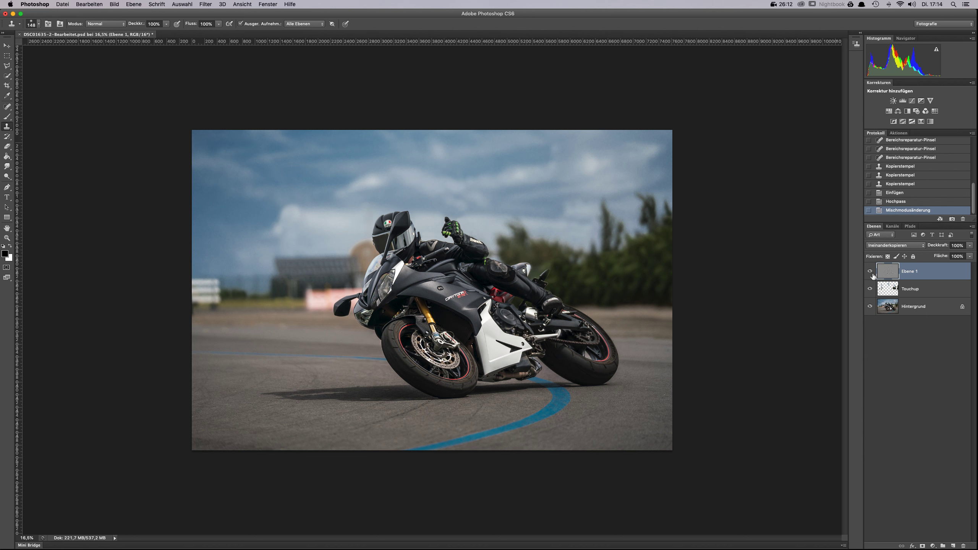
left_click(870, 271)
left_click(870, 288)
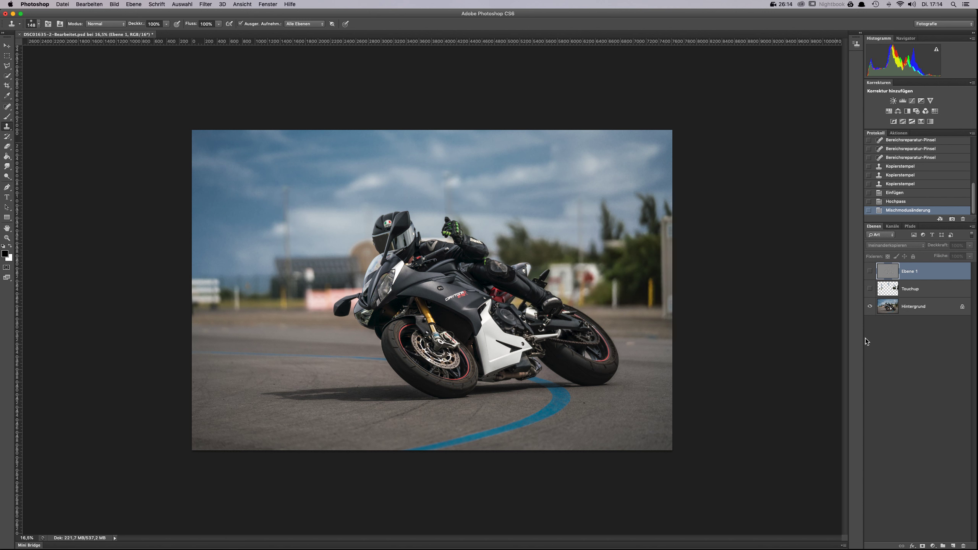
left_click(871, 289)
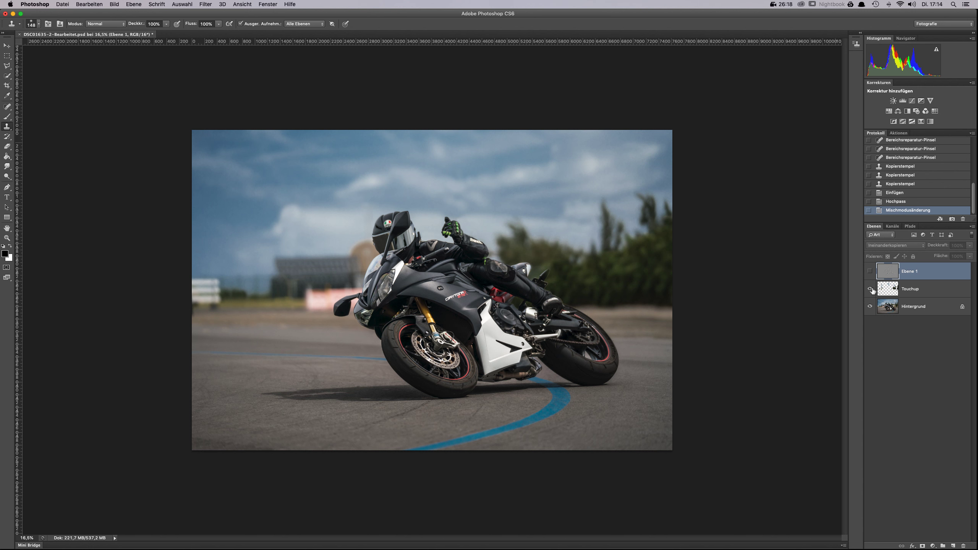
left_click(872, 272)
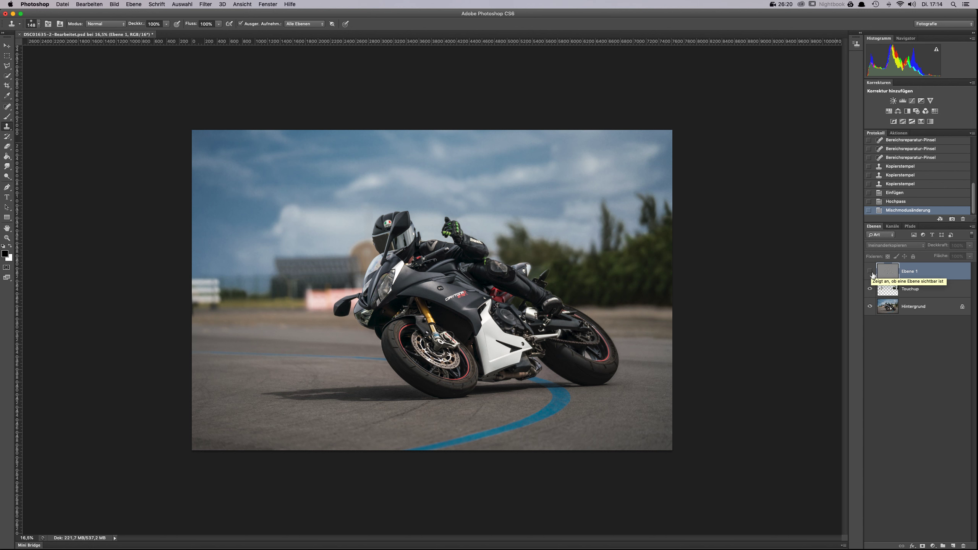